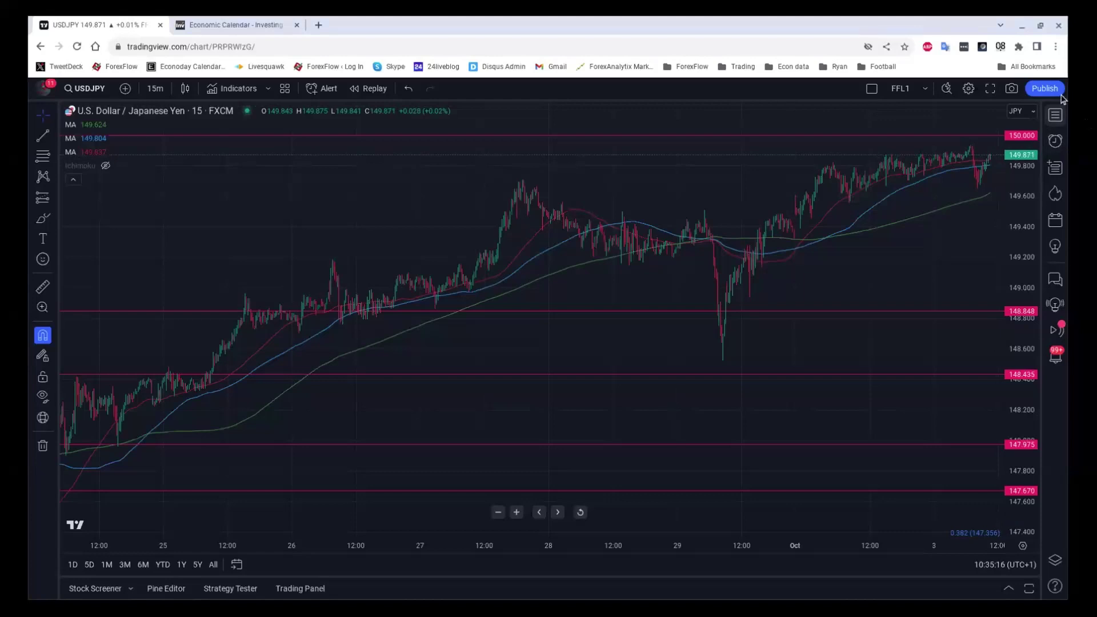
Load EURJPY from the watchlist on the 1-hour interval and zoom out
left_click(1055, 115)
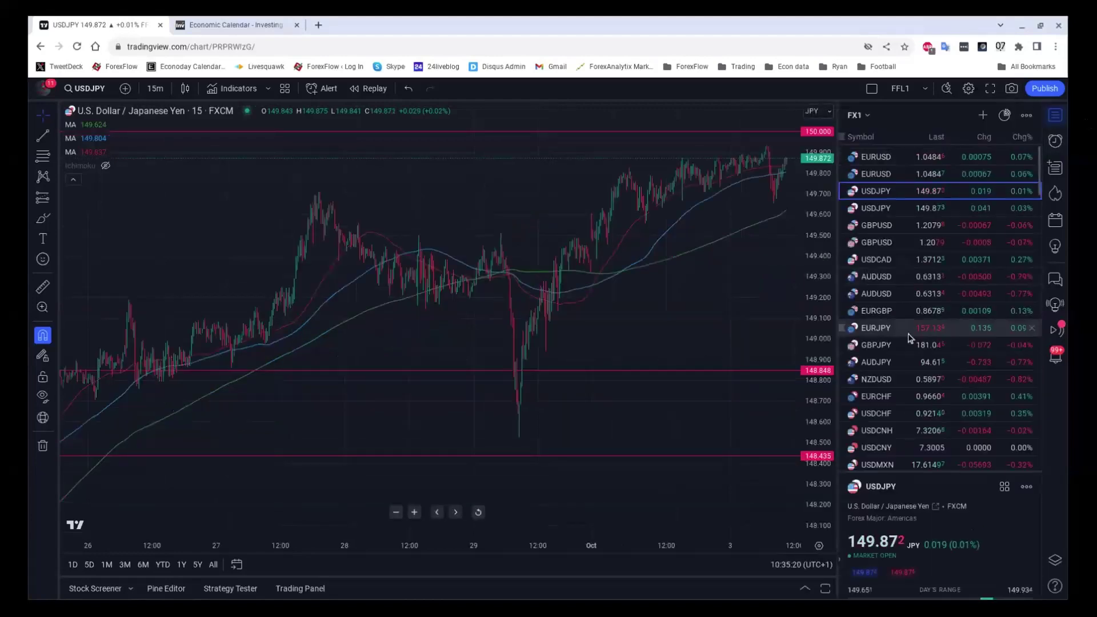
left_click(910, 331)
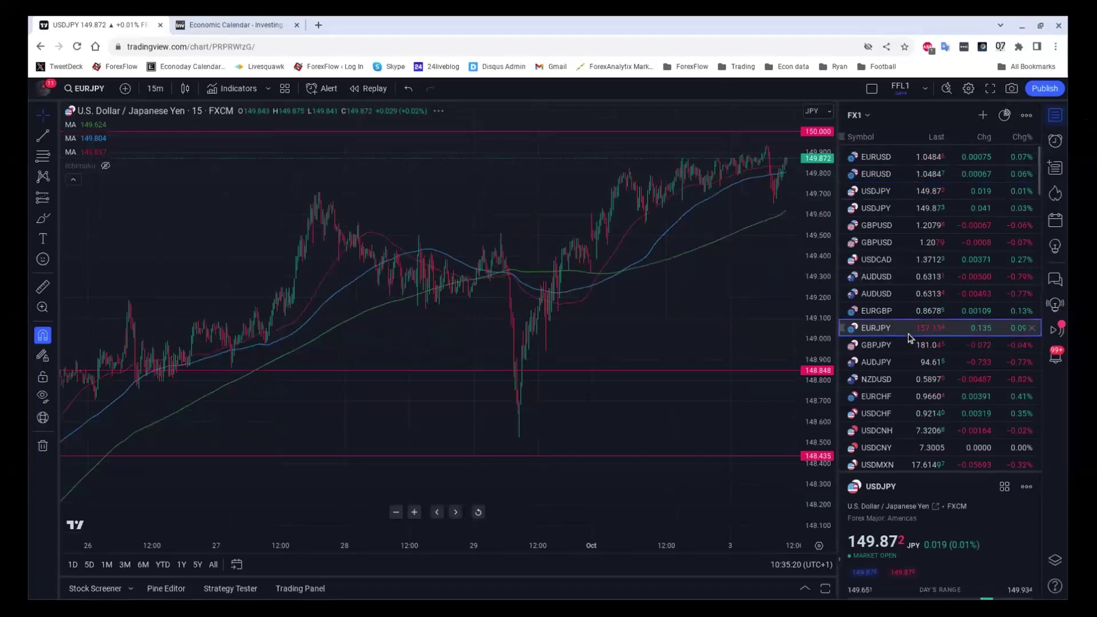
left_click(154, 88)
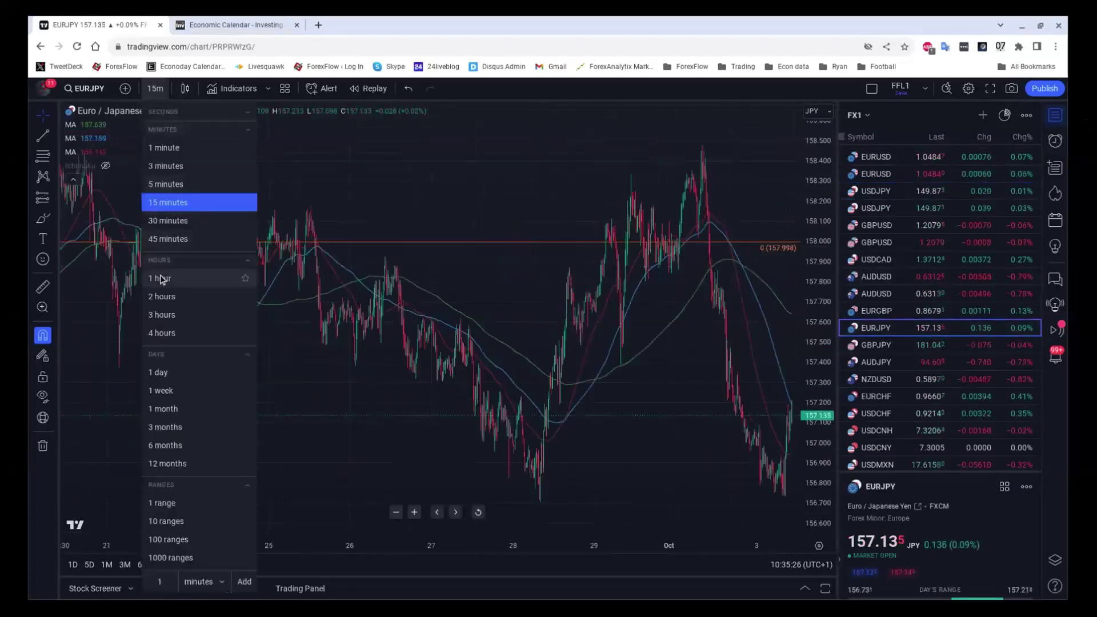
left_click(197, 277)
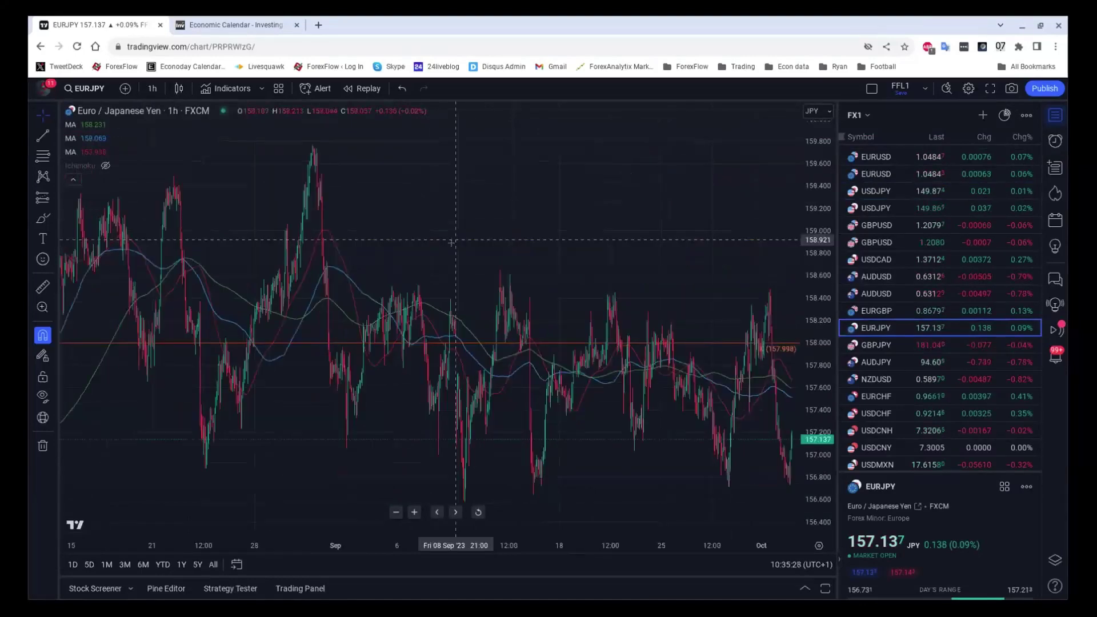
scroll(448, 245, "down", 2)
scroll(441, 247, "down", 5)
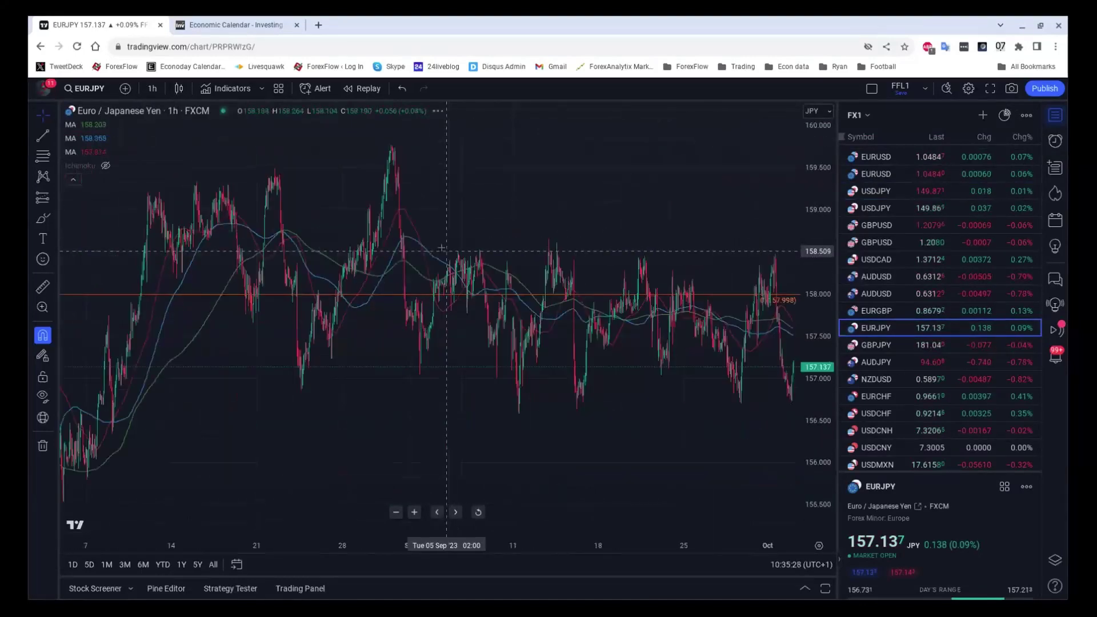
scroll(437, 277, "down", 3)
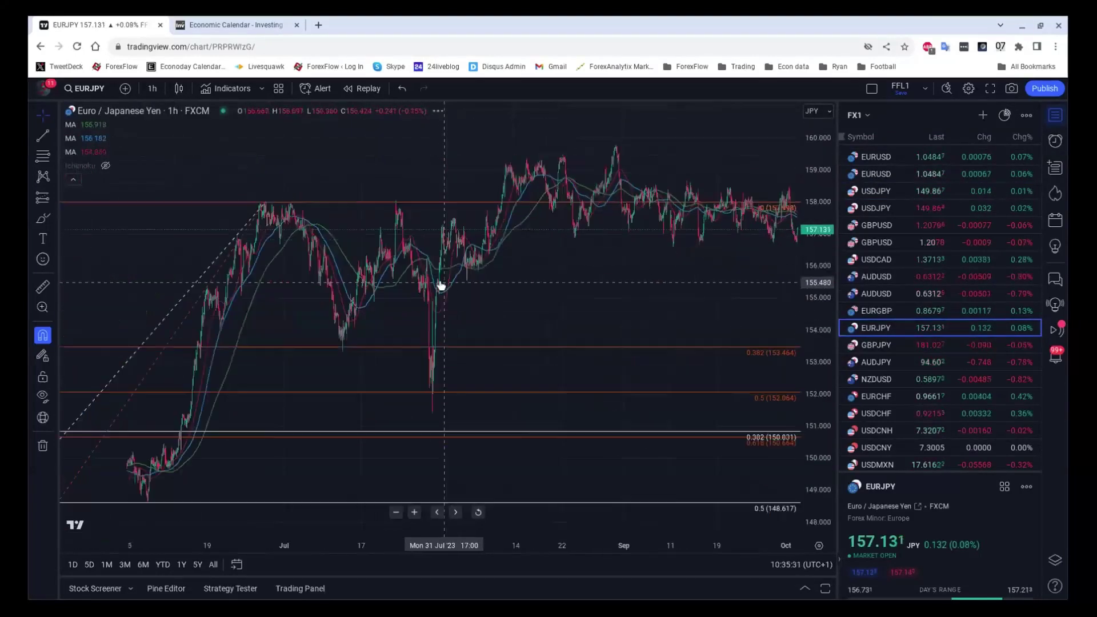
Delete the Fibonacci retracement and the dashed trend line from the EURJPY chart
left_click(228, 230)
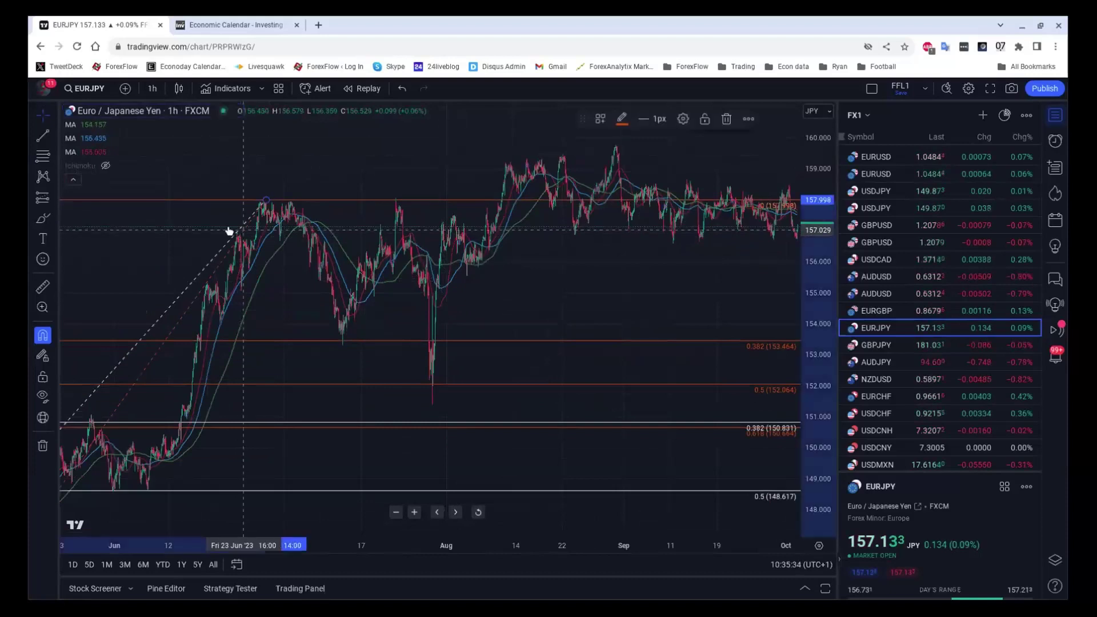
key("Delete")
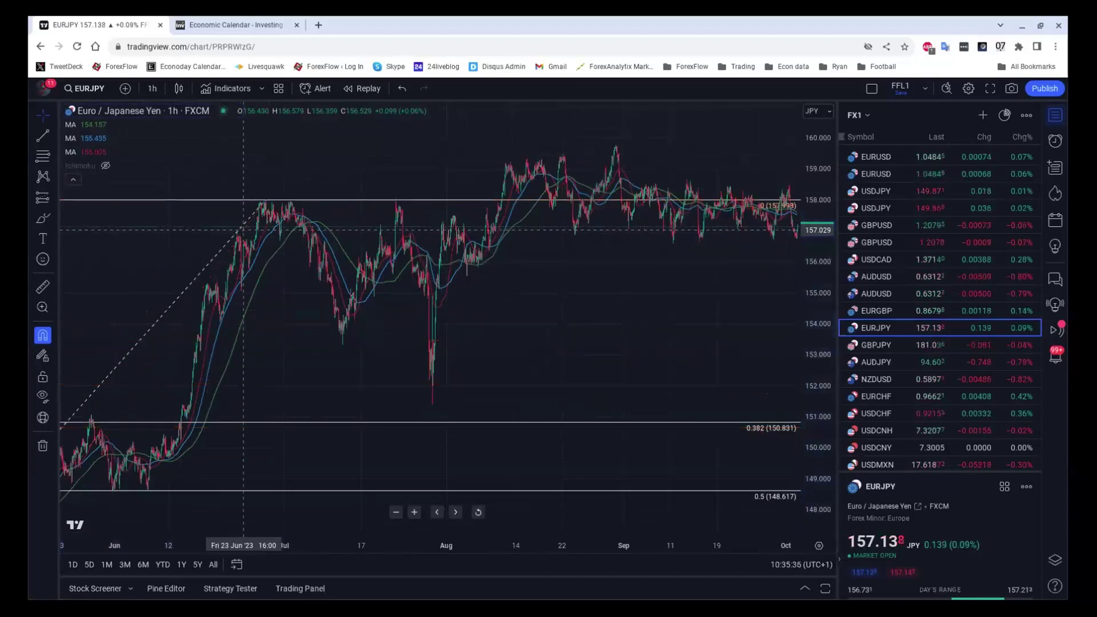
left_click(229, 228)
key("Delete")
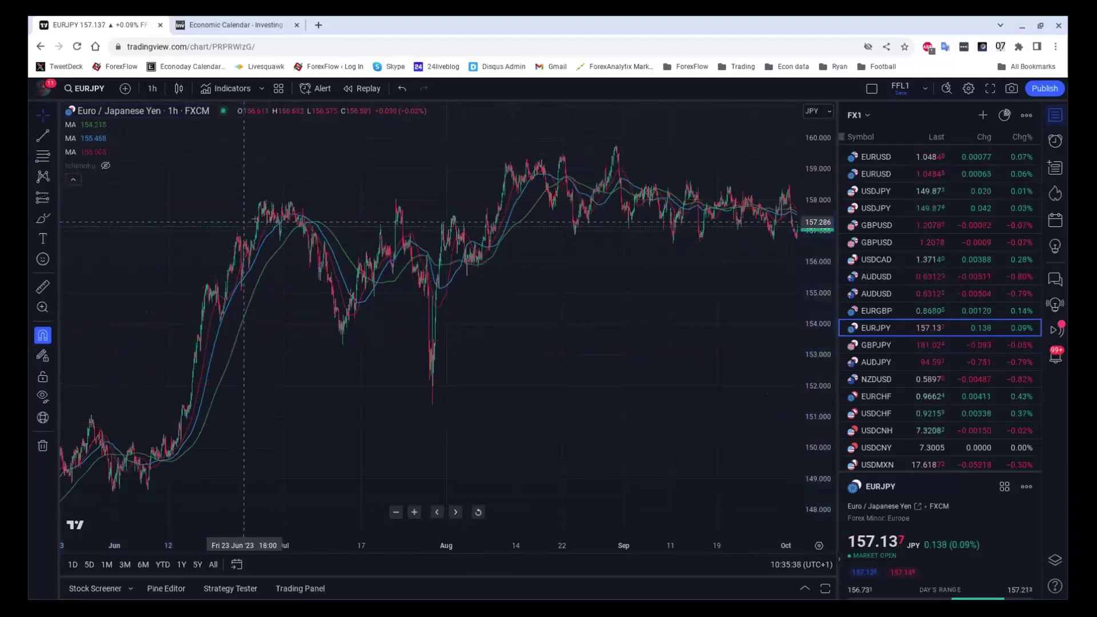
Flip through GBPJPY and AUDJPY, then return to the USDJPY hourly chart
left_click(895, 350)
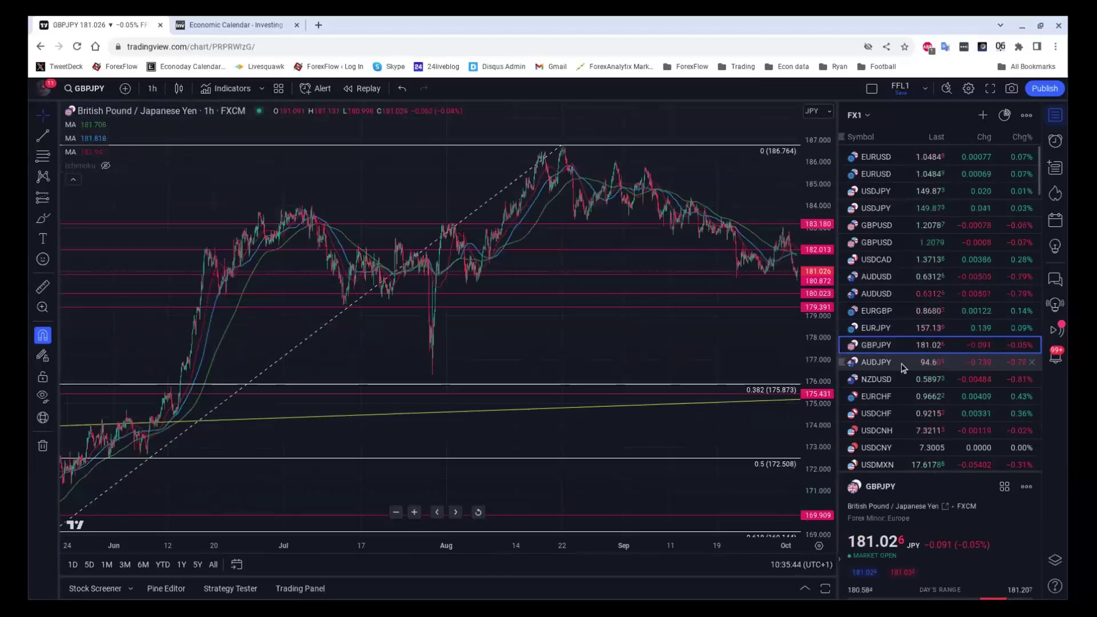
left_click(902, 366)
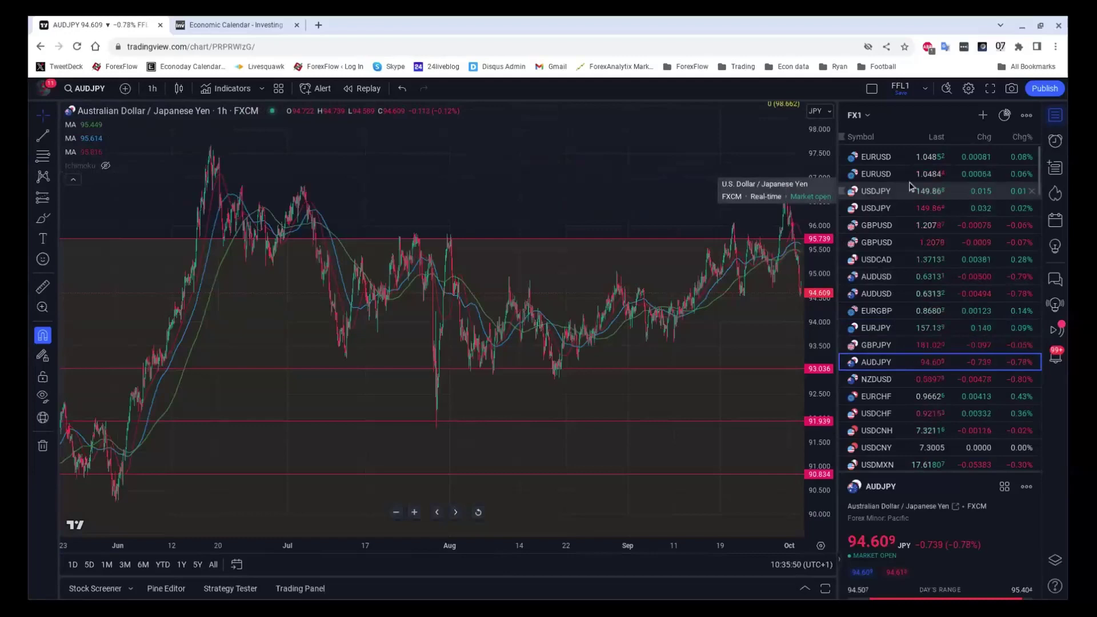
left_click(911, 187)
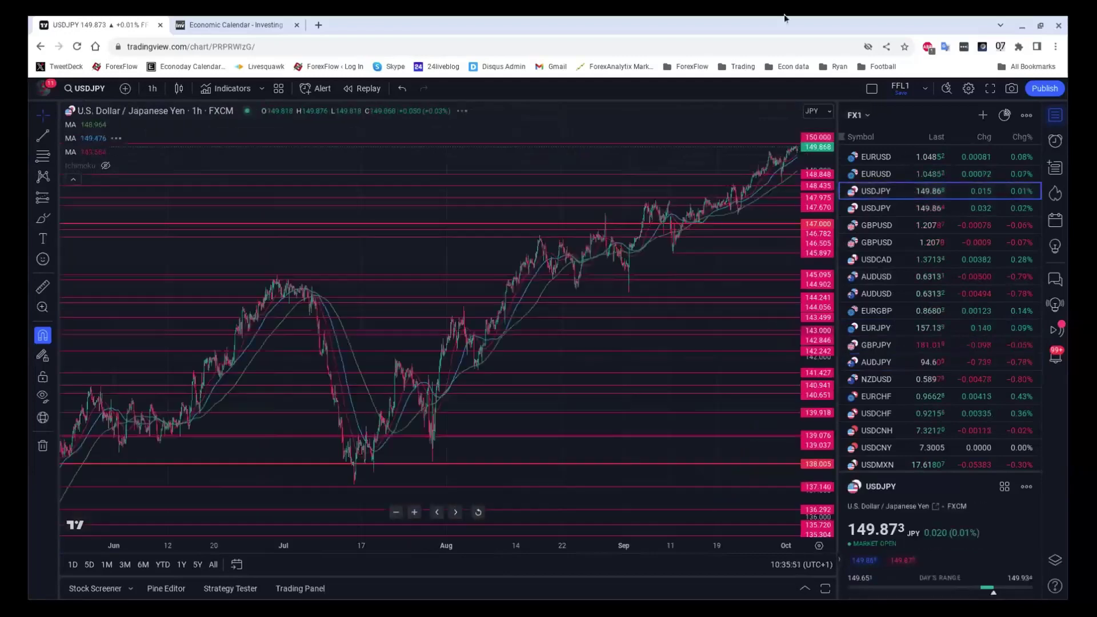
scroll(691, 150, "right", 2)
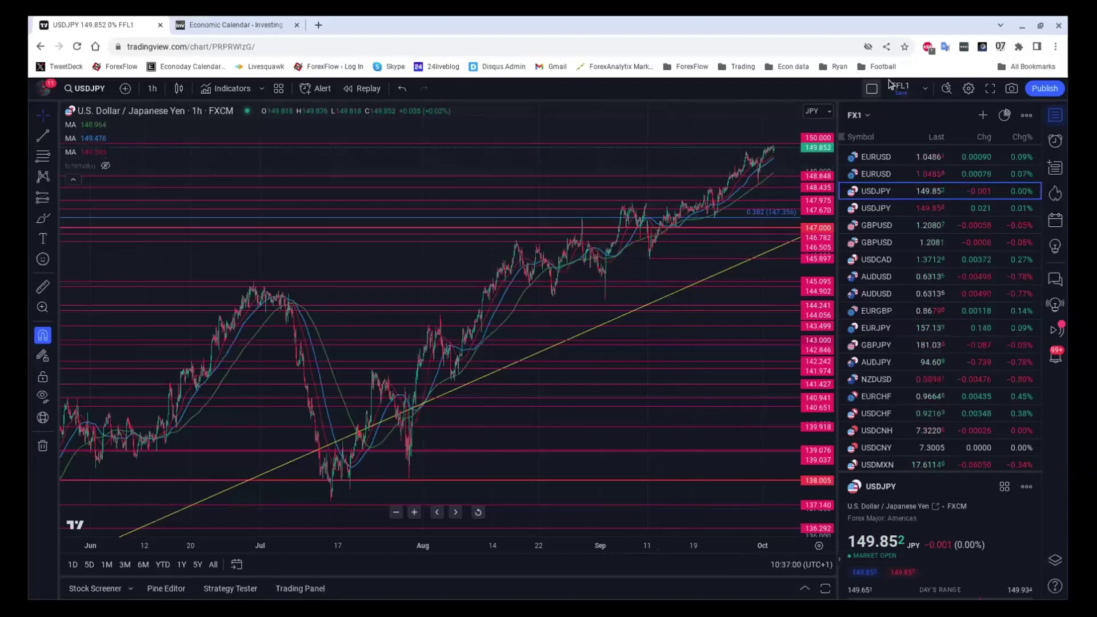
Switch to a two-chart side-by-side layout and make the right chart active
mouse_move(889, 84)
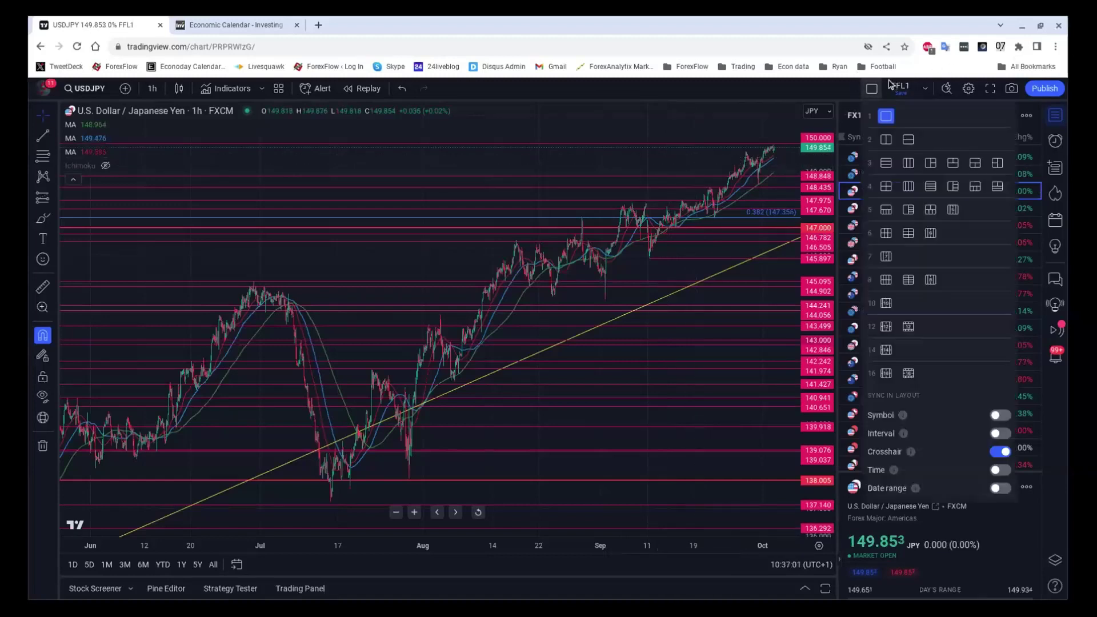
left_click(909, 139)
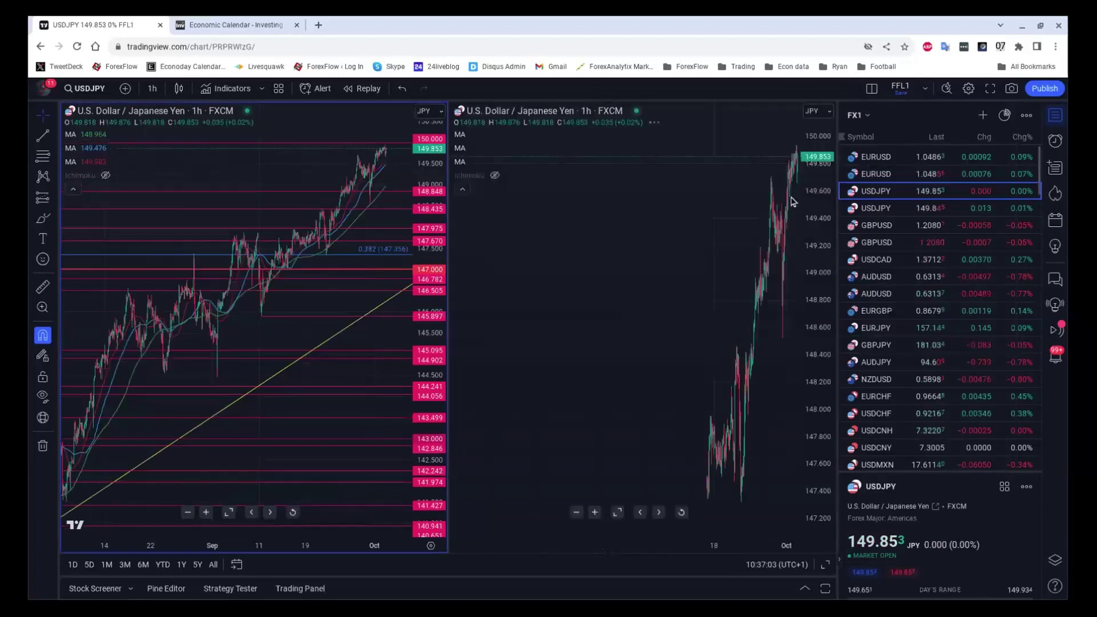
left_click(734, 114)
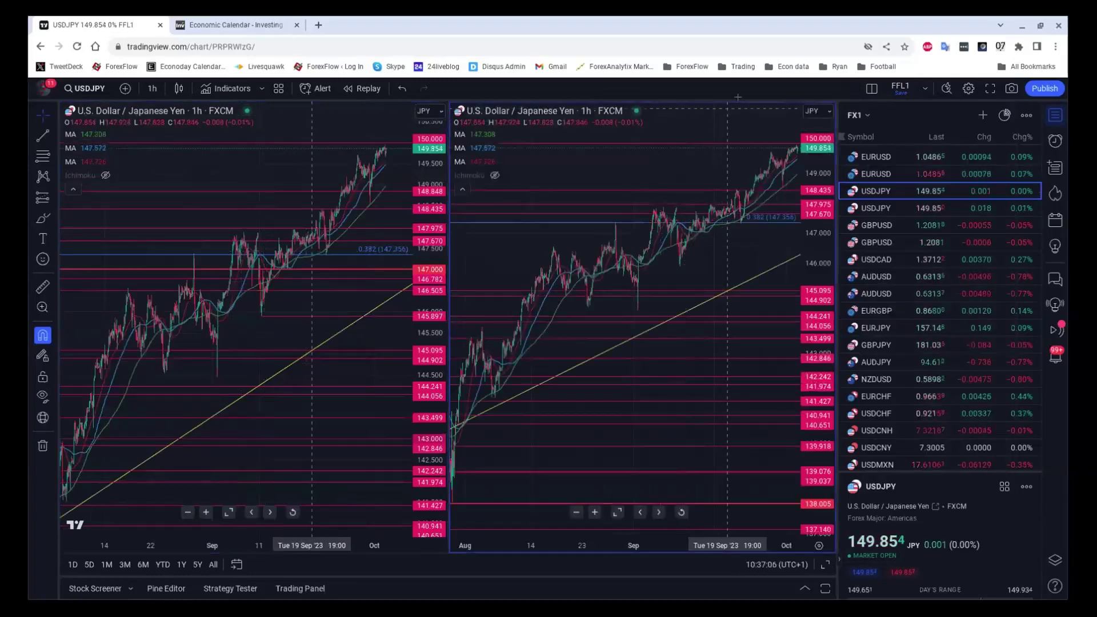
Load EURJPY, then GBPJPY in the right chart, and reactivate the left USDJPY chart
left_click(901, 329)
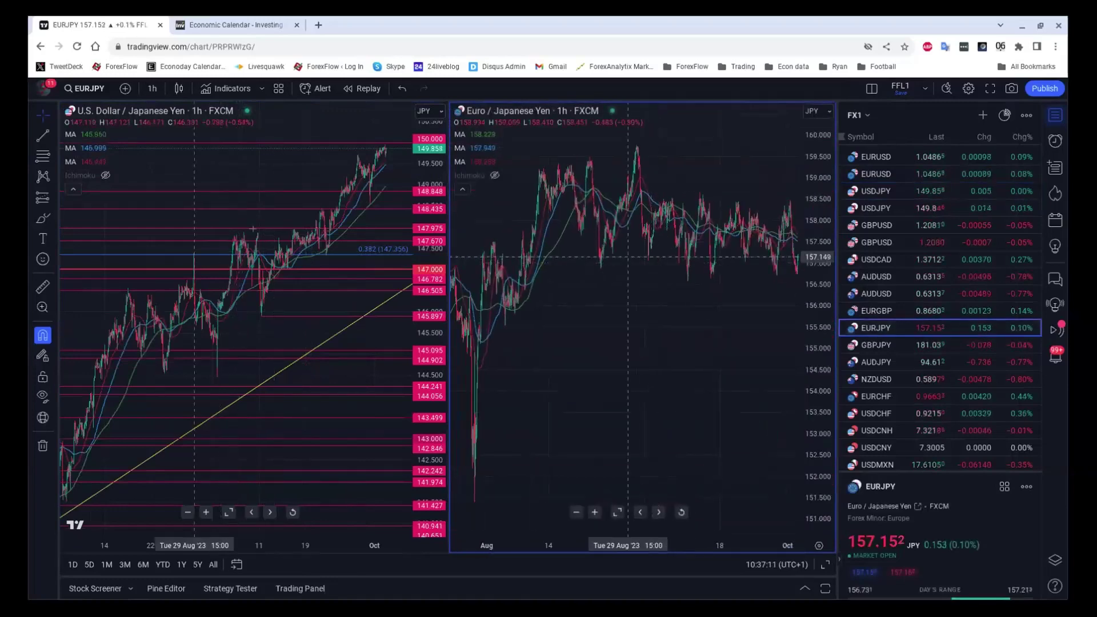
scroll(254, 229, "down", 3)
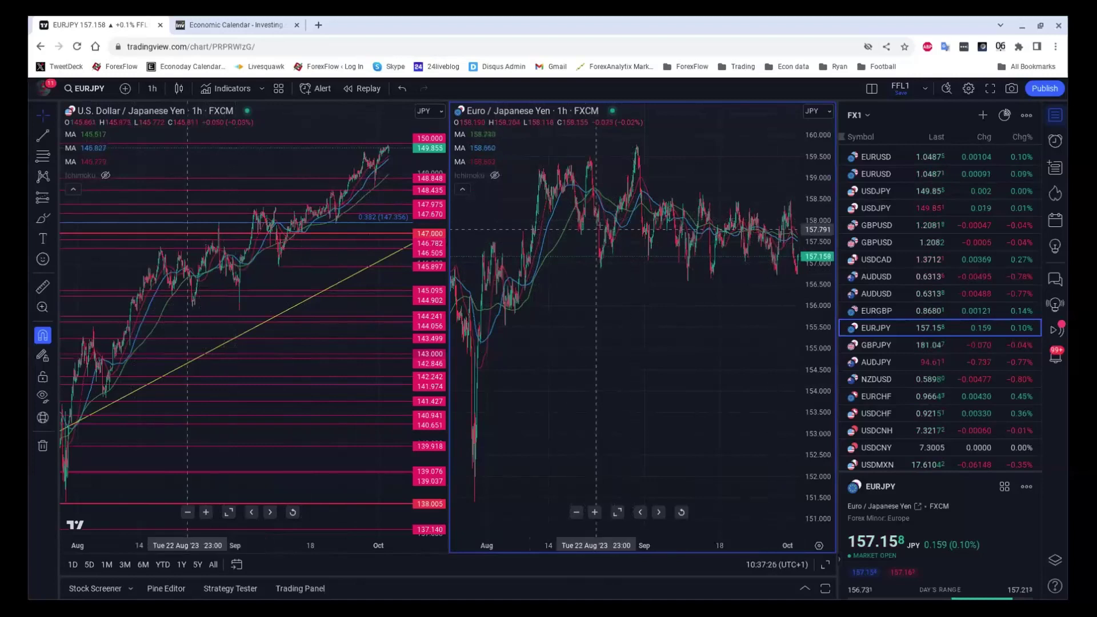
left_click(895, 351)
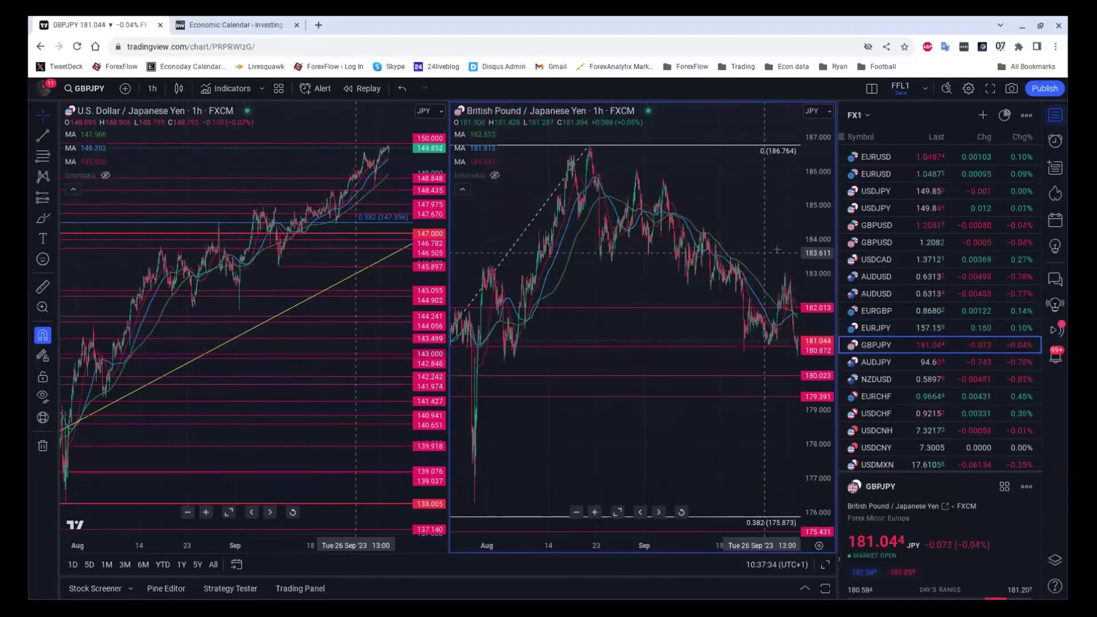
left_click(402, 248)
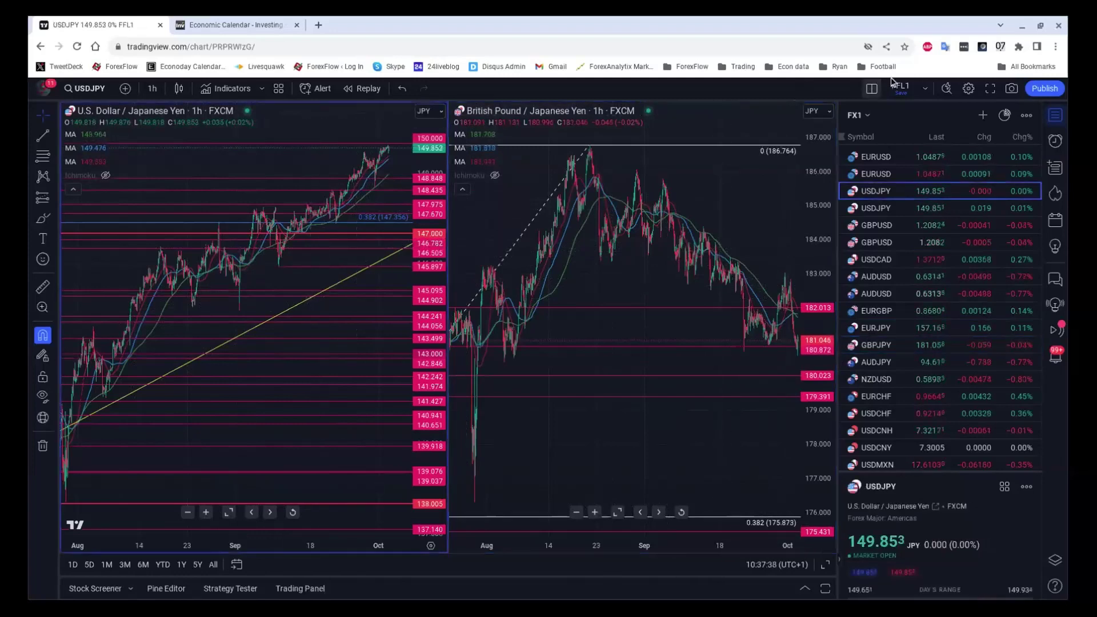
Return to a single-chart layout and set USDJPY to 15-minute candles
mouse_move(892, 83)
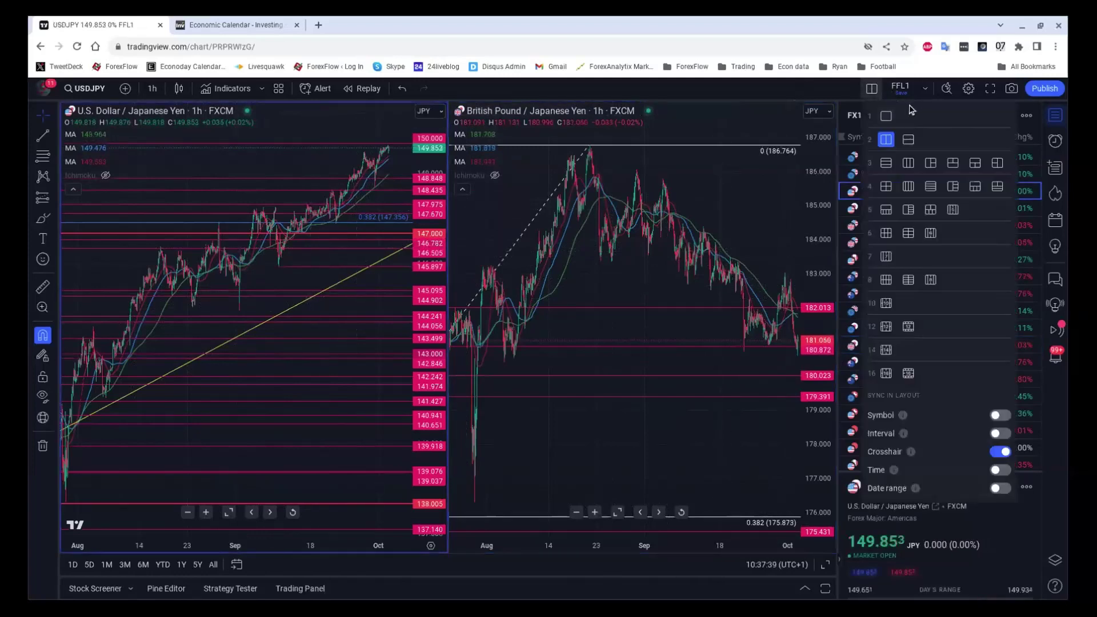
left_click(886, 115)
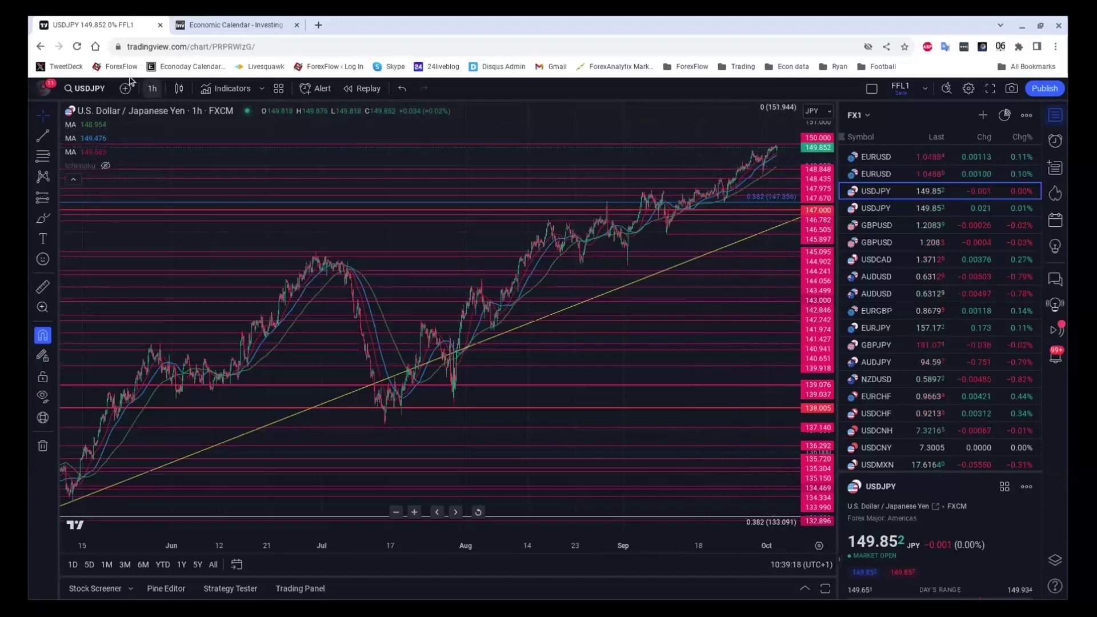
left_click(152, 88)
left_click(166, 204)
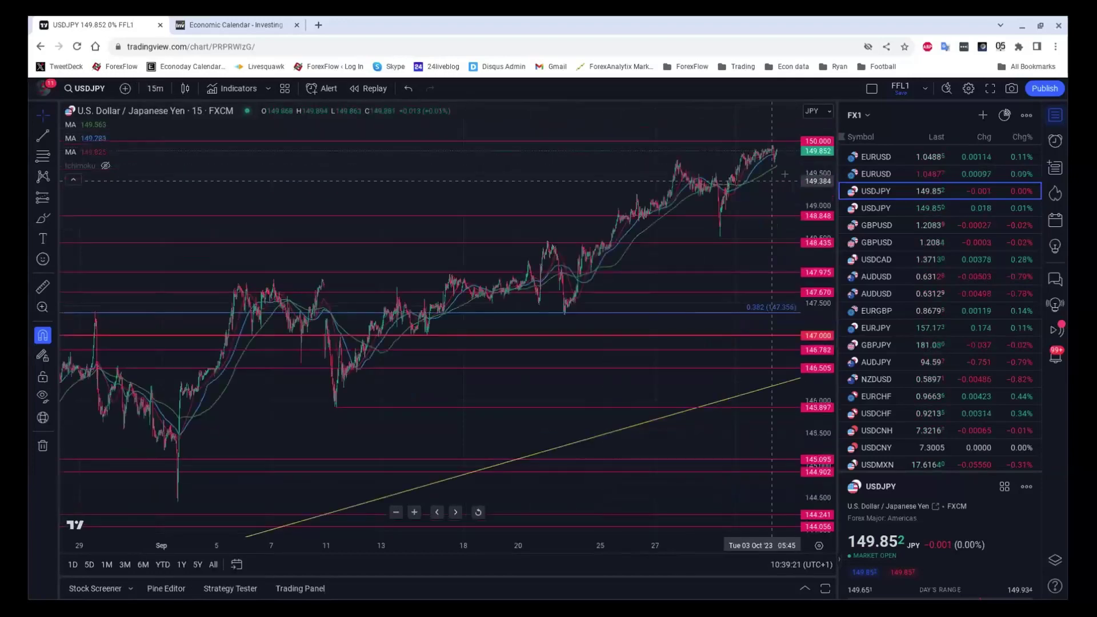
Zoom the USDJPY 15-minute chart in to mid-September through 3 October
scroll(771, 180, "up", 4)
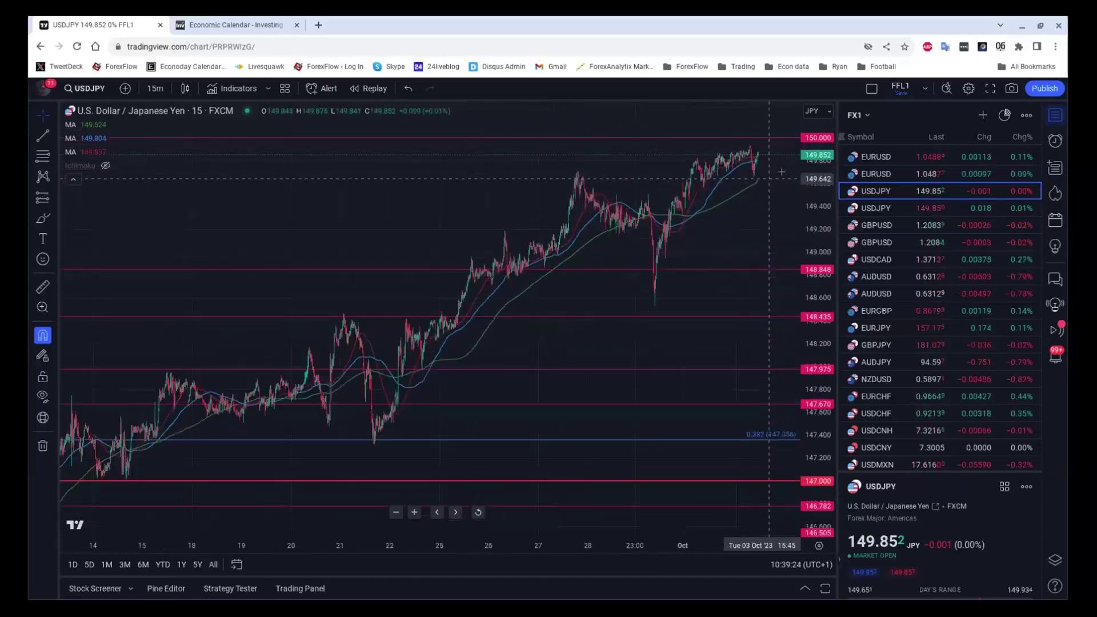
scroll(781, 168, "up", 2)
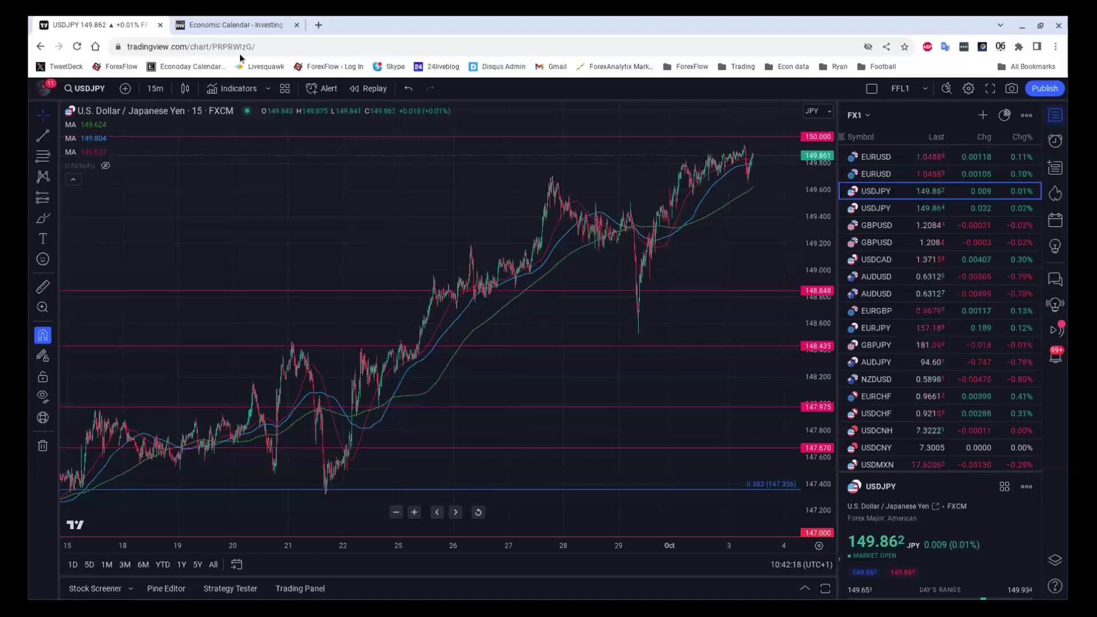
Bring up the Investing.com Economic Calendar and scroll October 2 releases down to US ISM Manufacturing
left_click(224, 10)
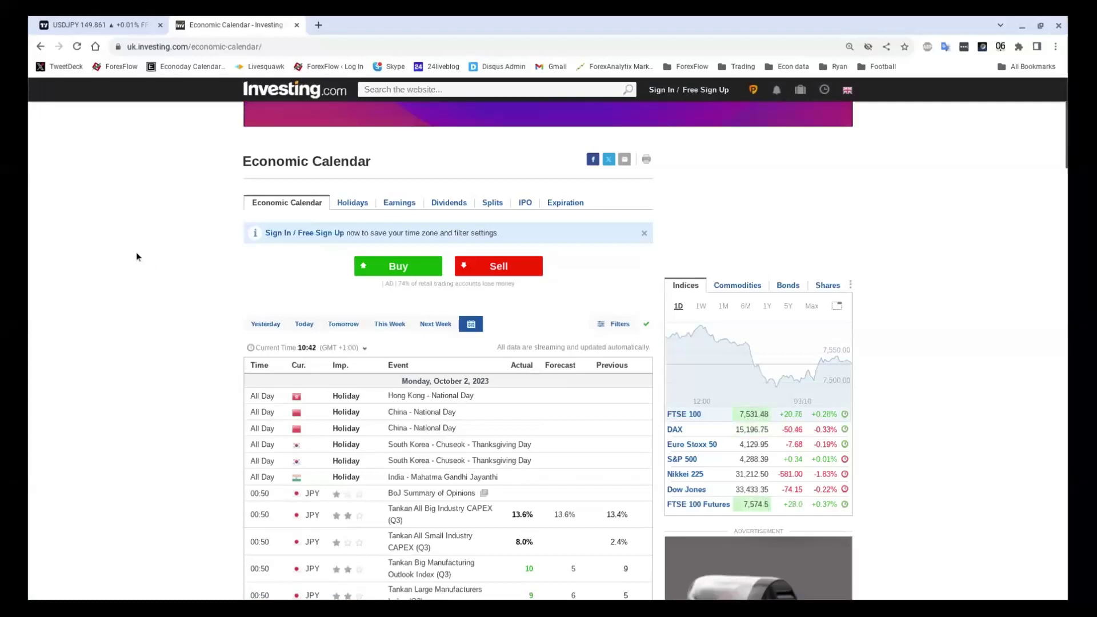
scroll(137, 251, "down", 2)
scroll(168, 277, "down", 8)
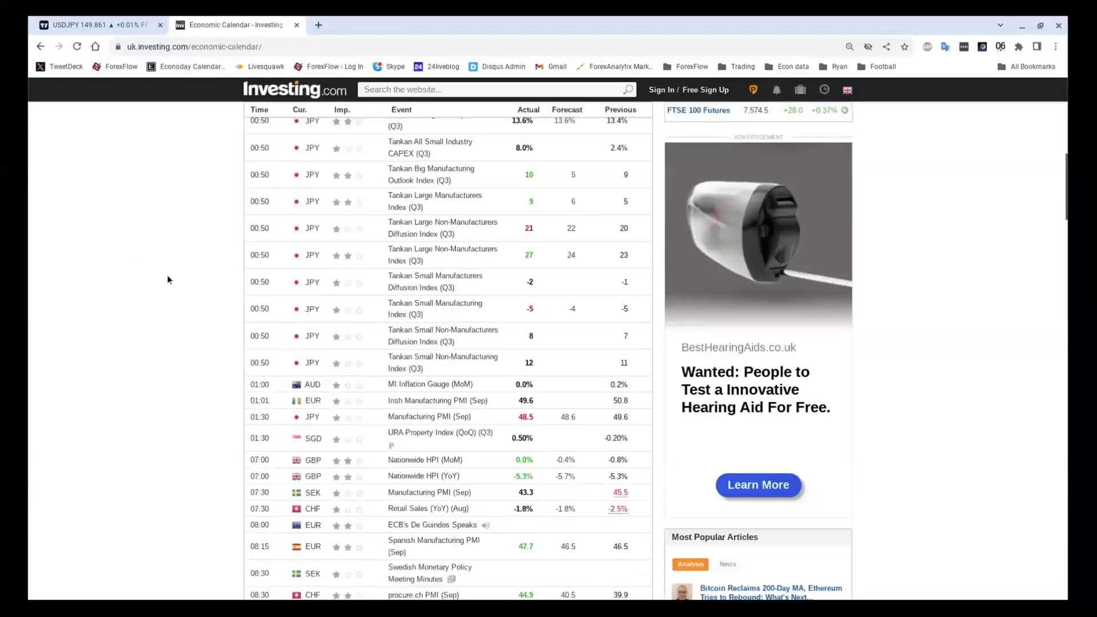
scroll(167, 279, "down", 6)
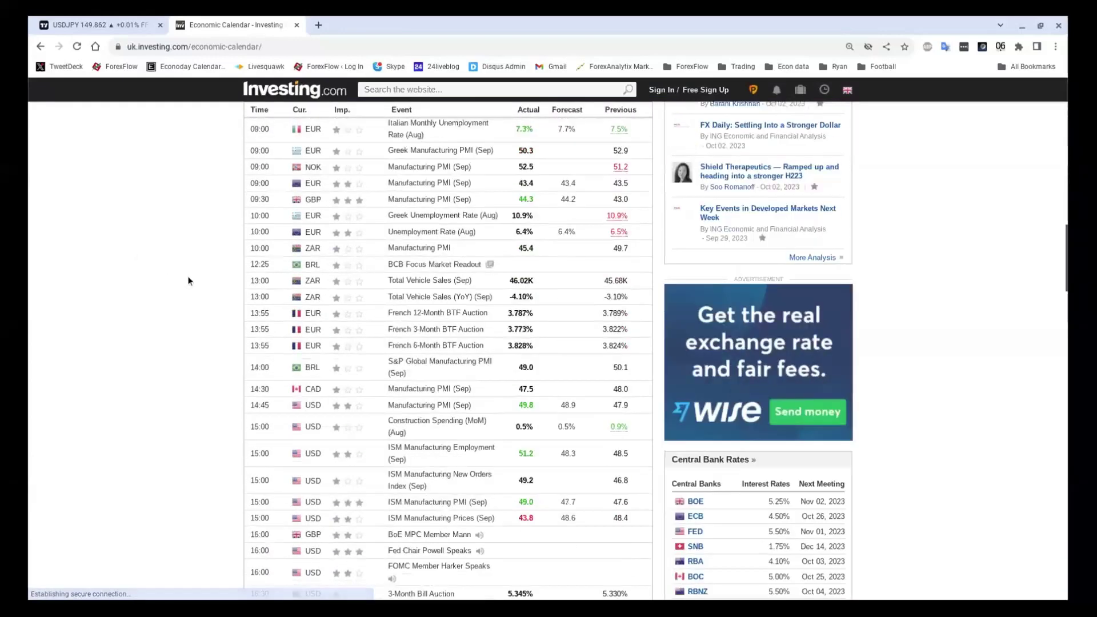
Review the October 2 rows, including US ISM Manufacturing PMI 49.0 versus 47.7 forecast
scroll(177, 274, "down", 2)
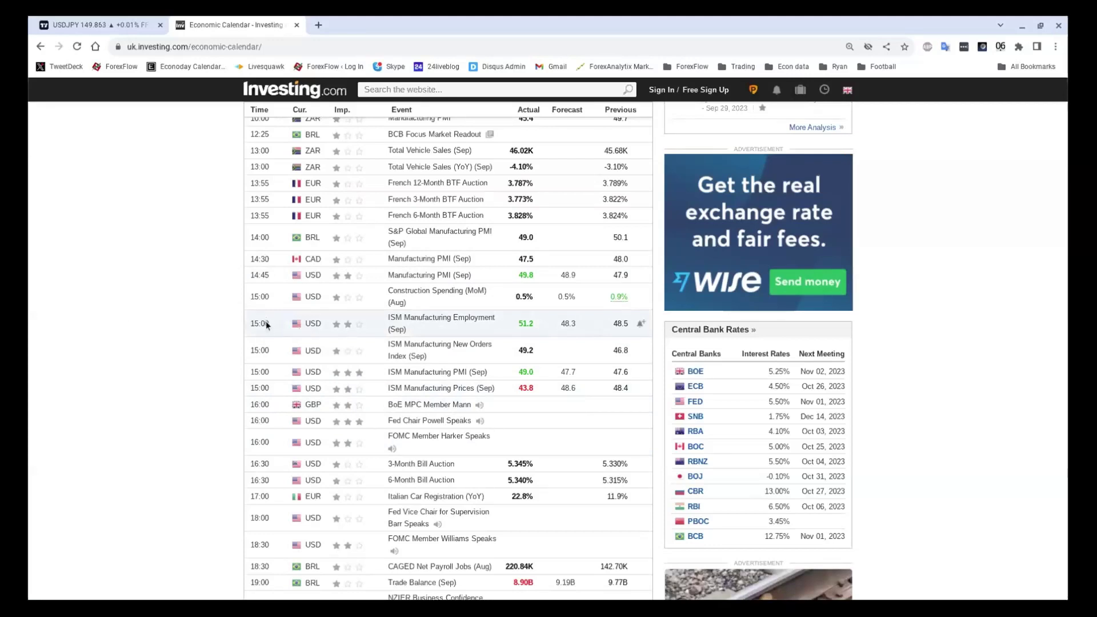
mouse_move(266, 325)
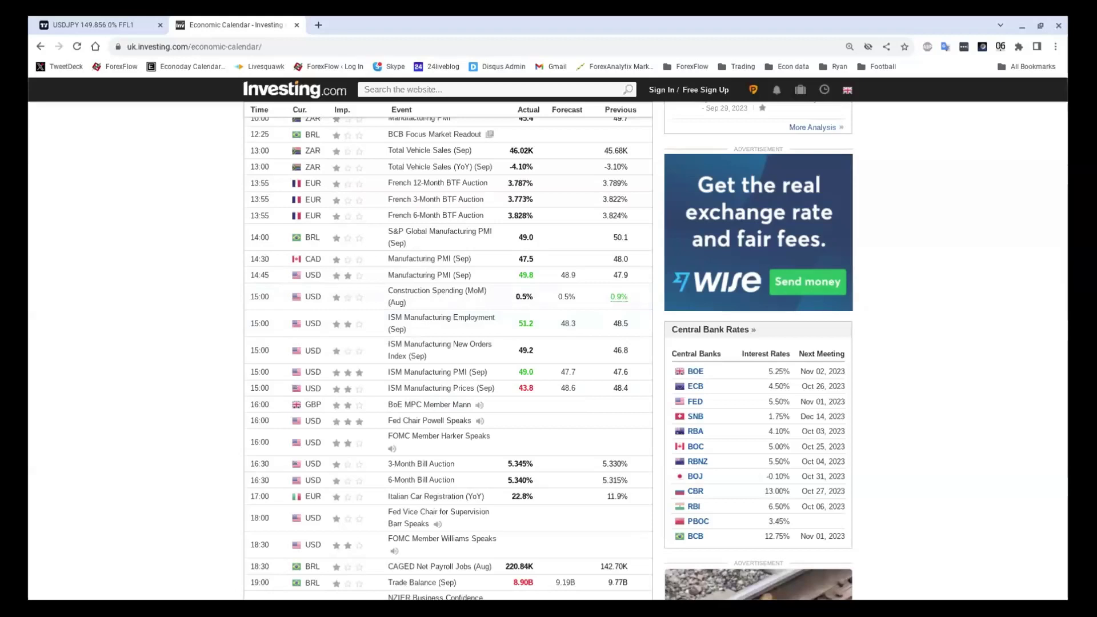
scroll(179, 316, "up", 1)
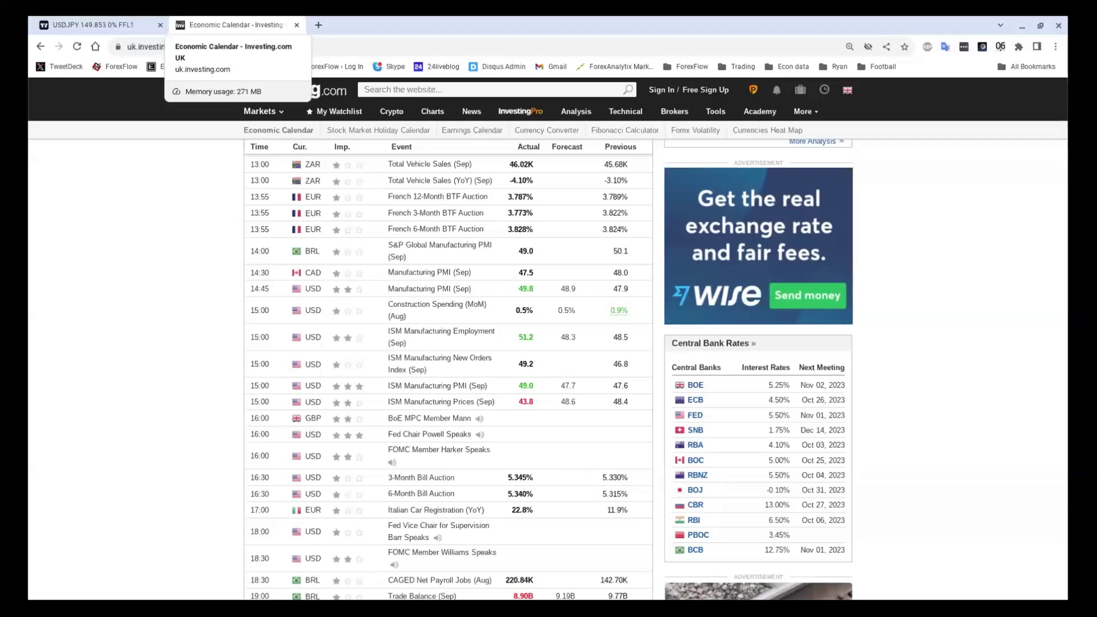
Scroll to the Tuesday, October 3 events, including the RBA rate decision at 4.10%
scroll(437, 402, "down", 2)
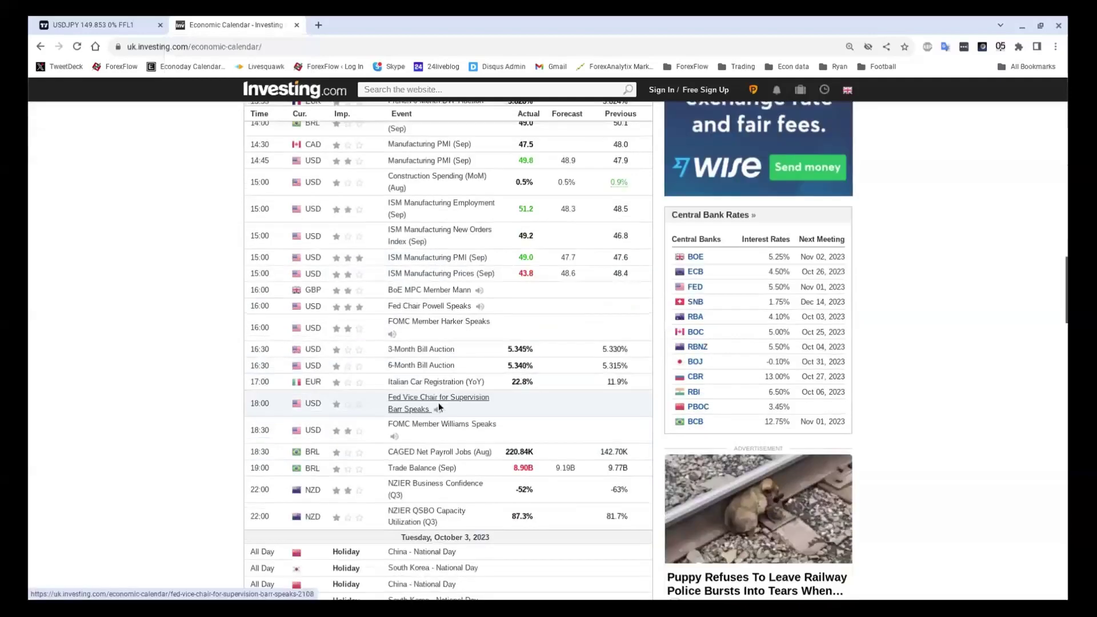
scroll(134, 396, "down", 5)
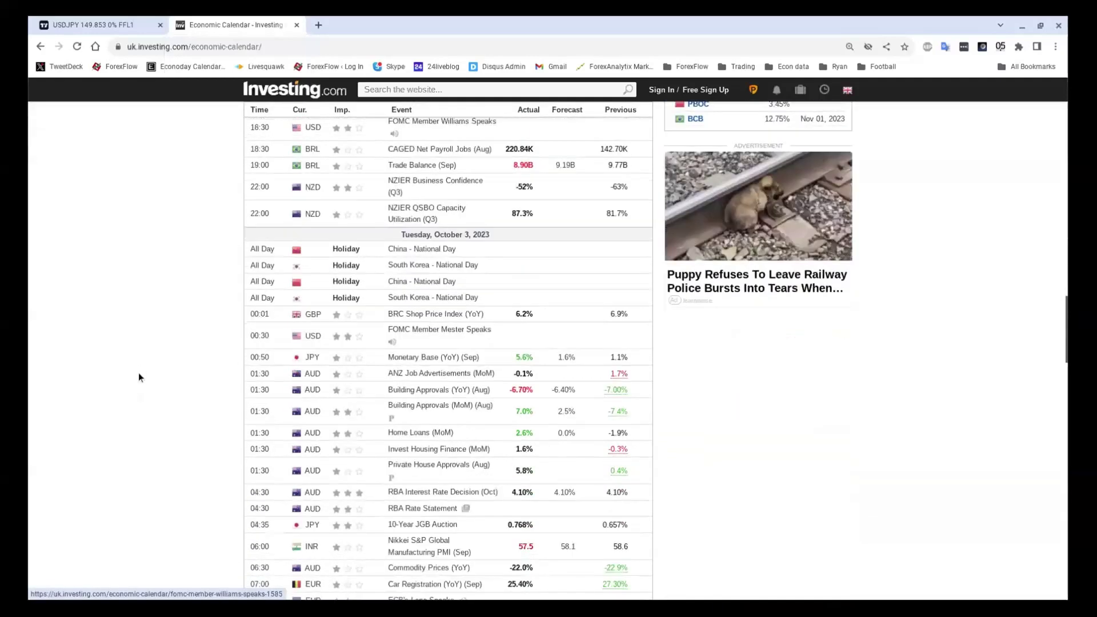
scroll(138, 377, "down", 2)
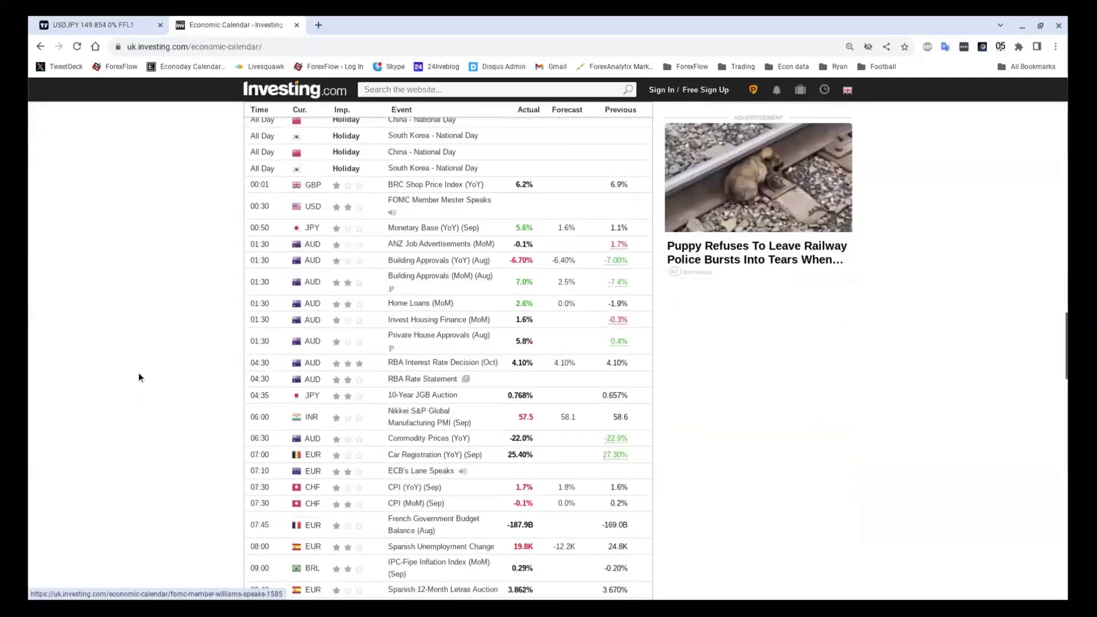
scroll(139, 377, "down", 1)
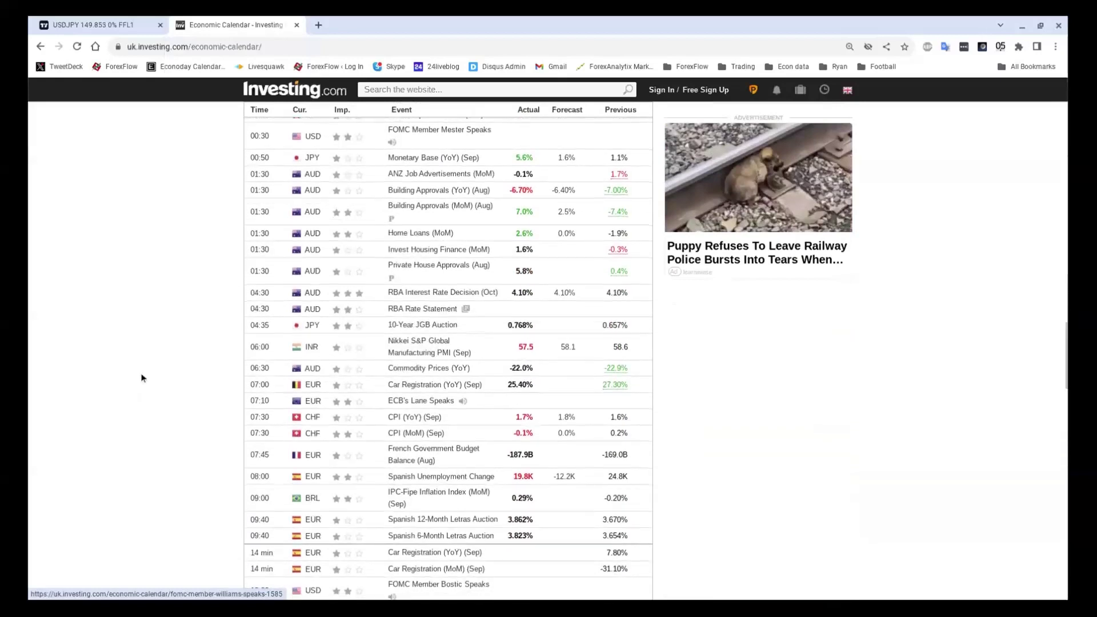
scroll(142, 378, "down", 1)
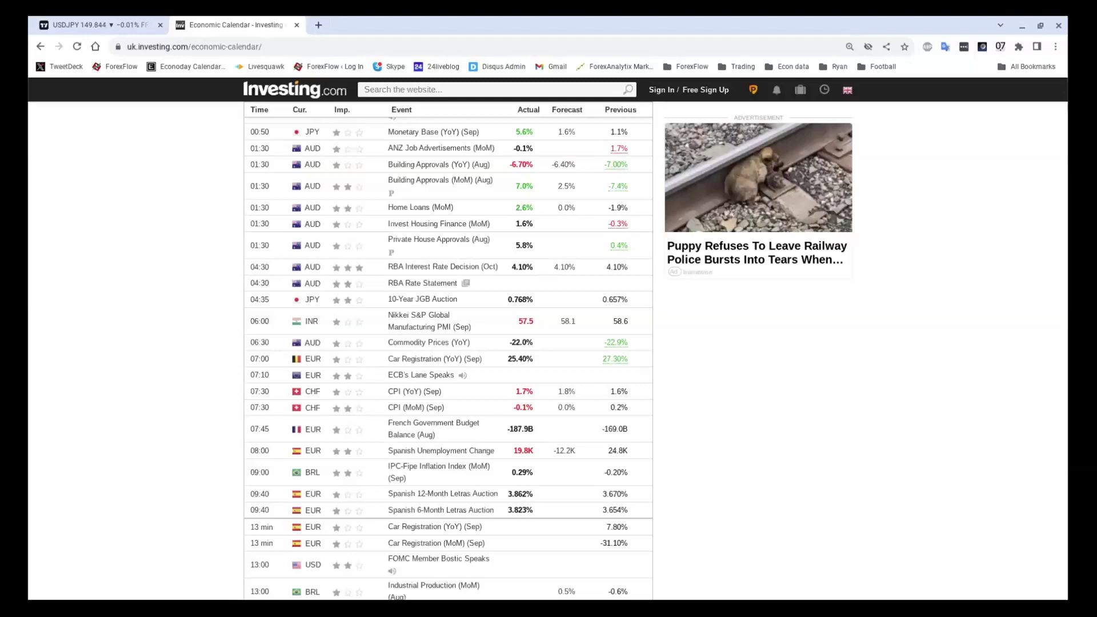
Return to TradingView and load the AUDUSD 15-minute chart from the watchlist
left_click(85, 20)
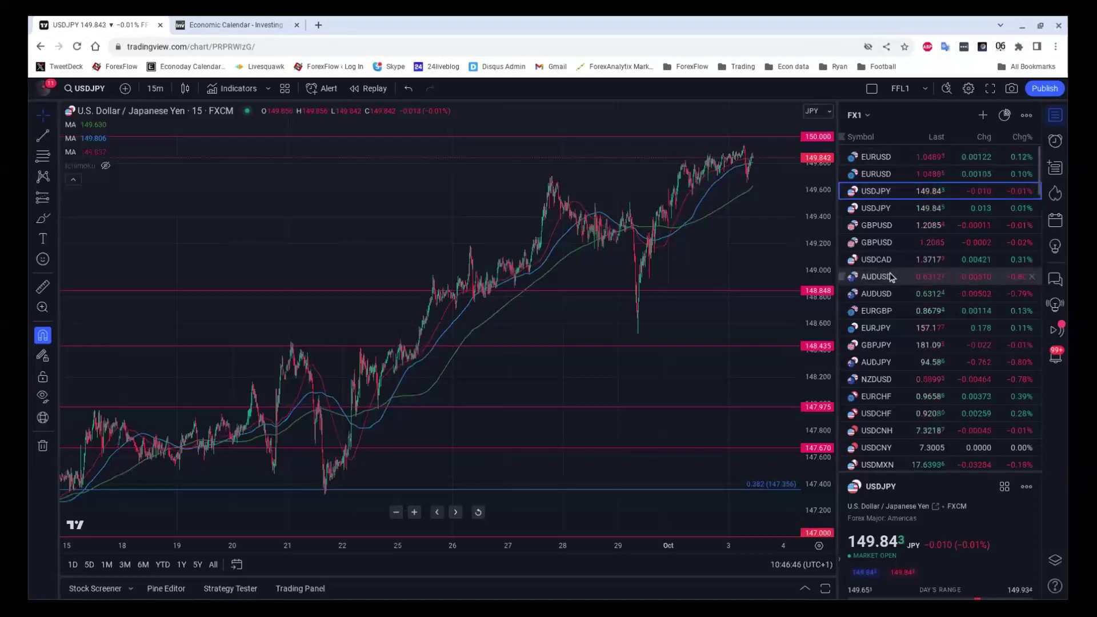
left_click(889, 274)
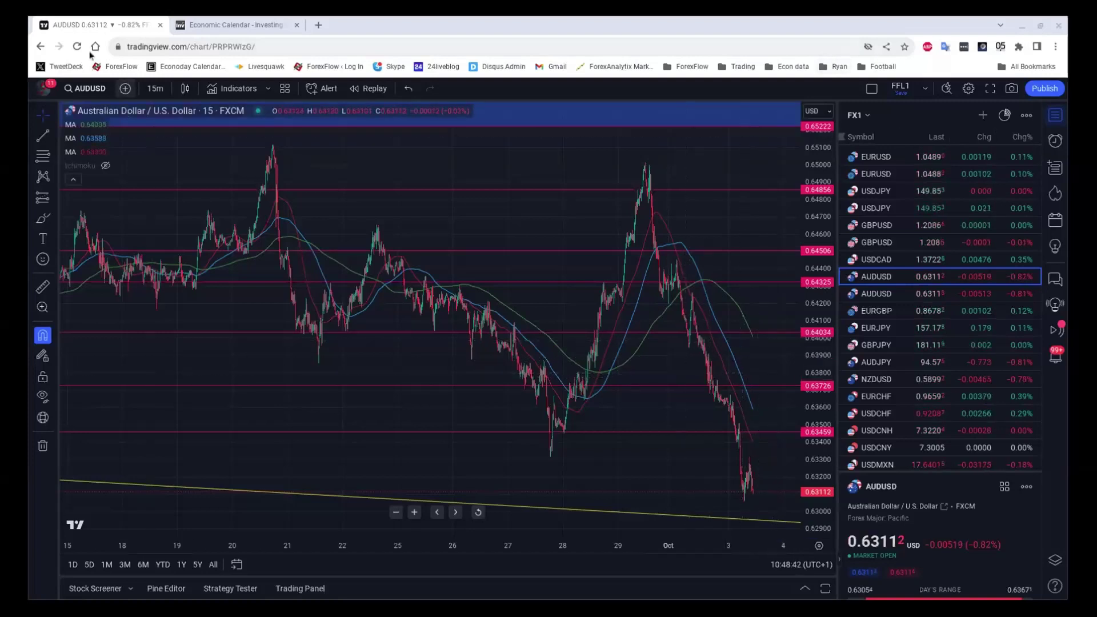
left_click(155, 88)
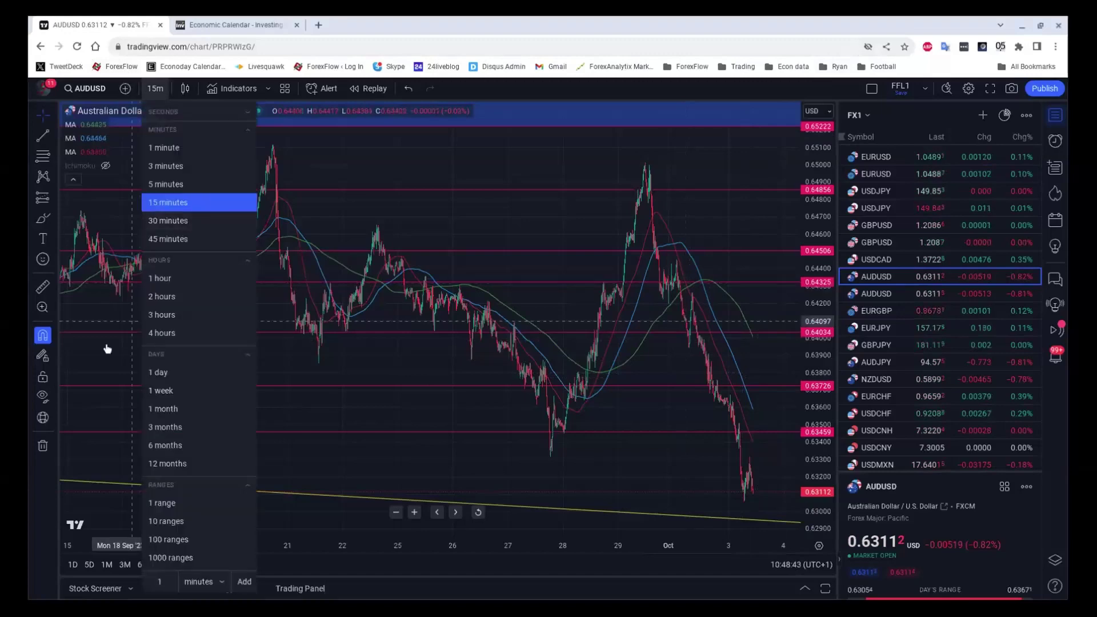
left_click(150, 372)
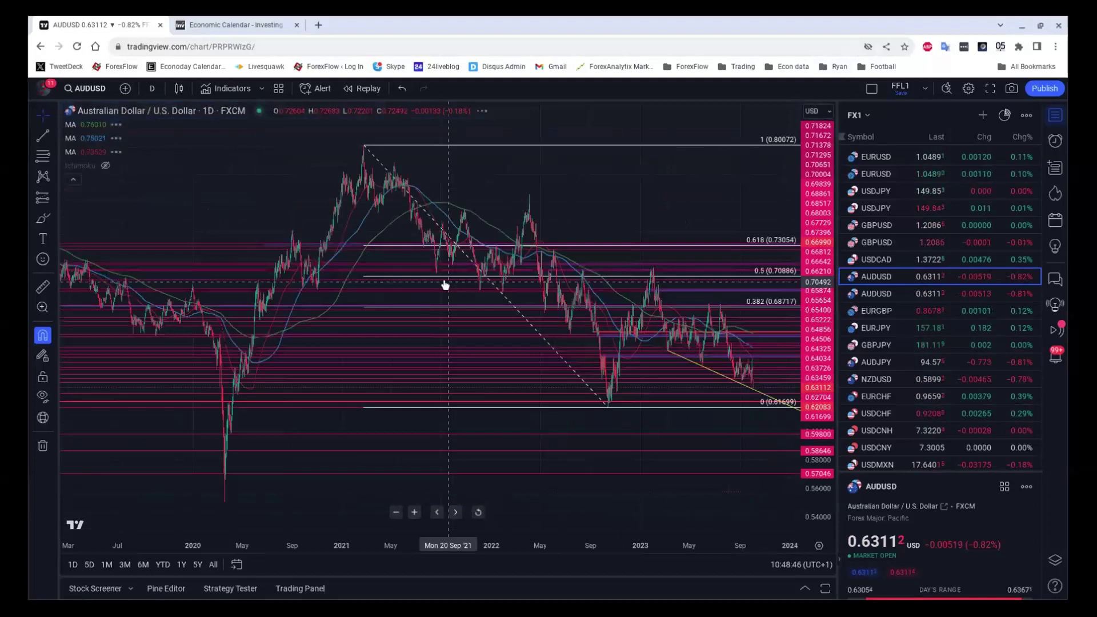
scroll(458, 281, "up", 3)
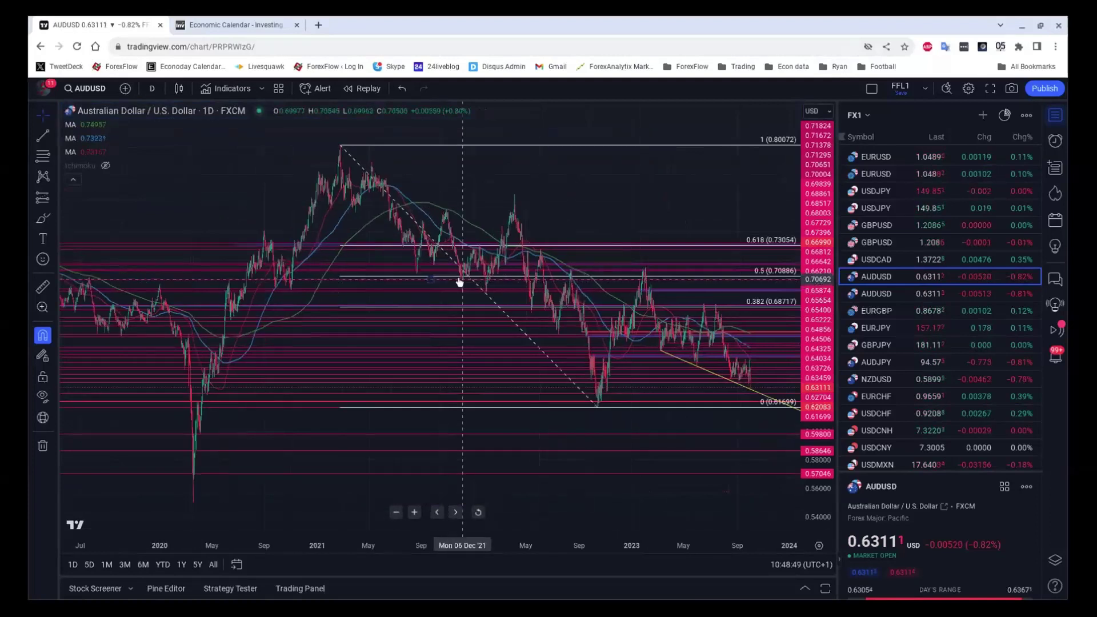
scroll(459, 281, "up", 1)
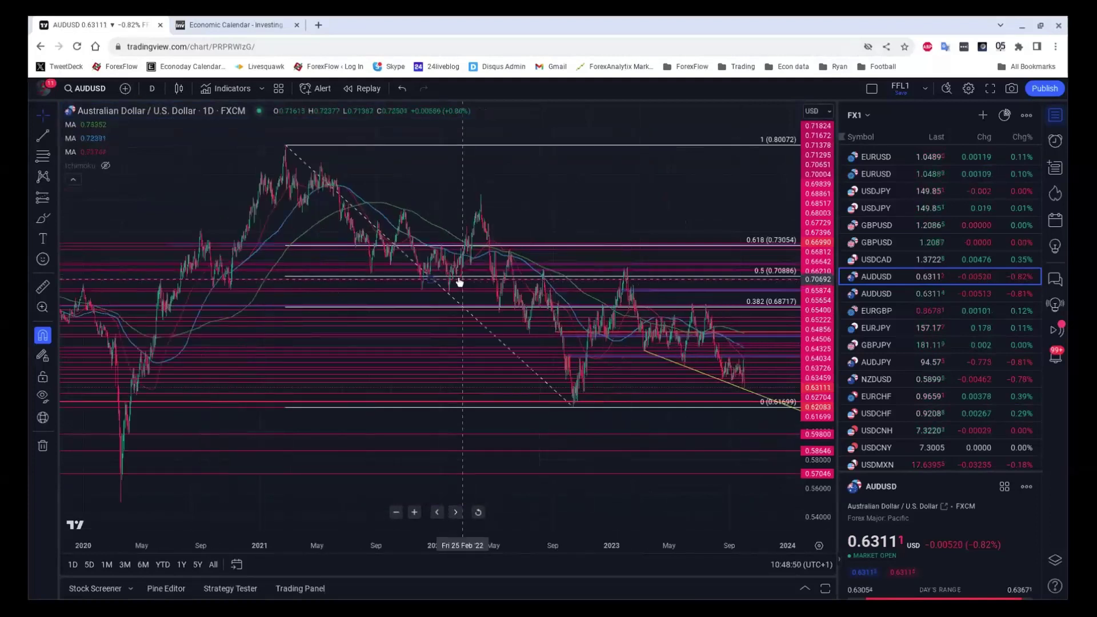
left_click(145, 87)
left_click(151, 202)
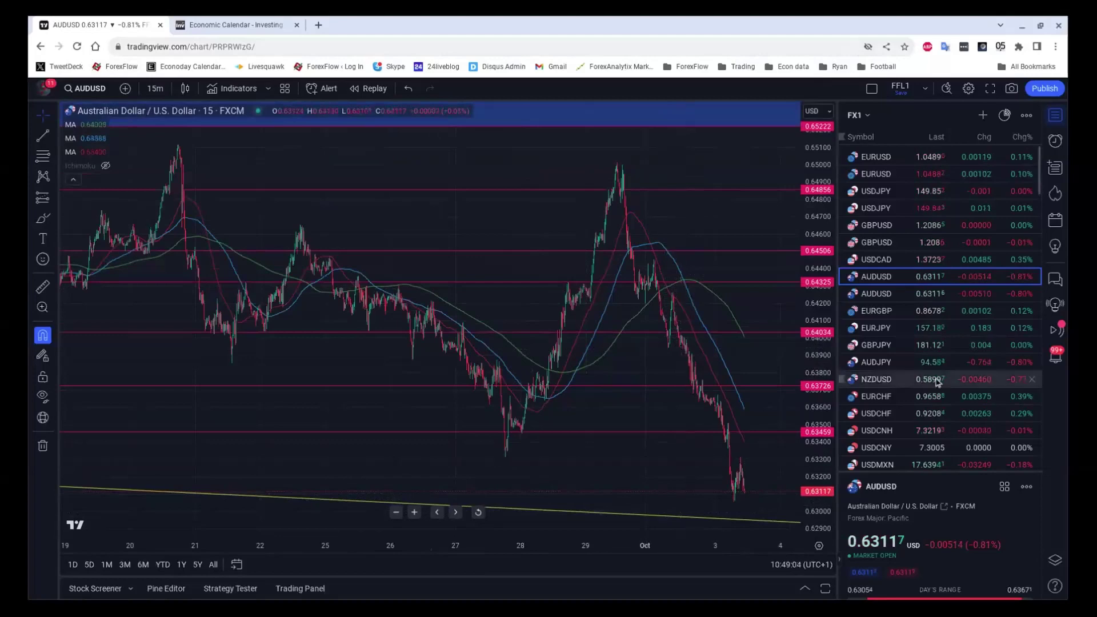
scroll(936, 382, "down", 3)
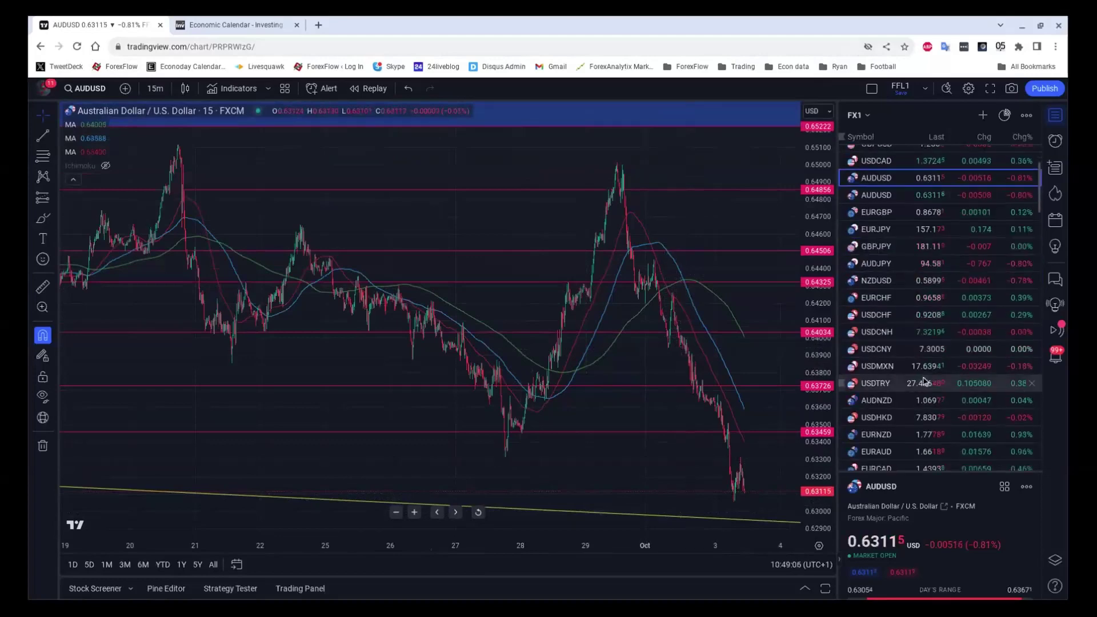
Load AUDNZD on 4-hour candles and zoom out to review its longer history
left_click(887, 403)
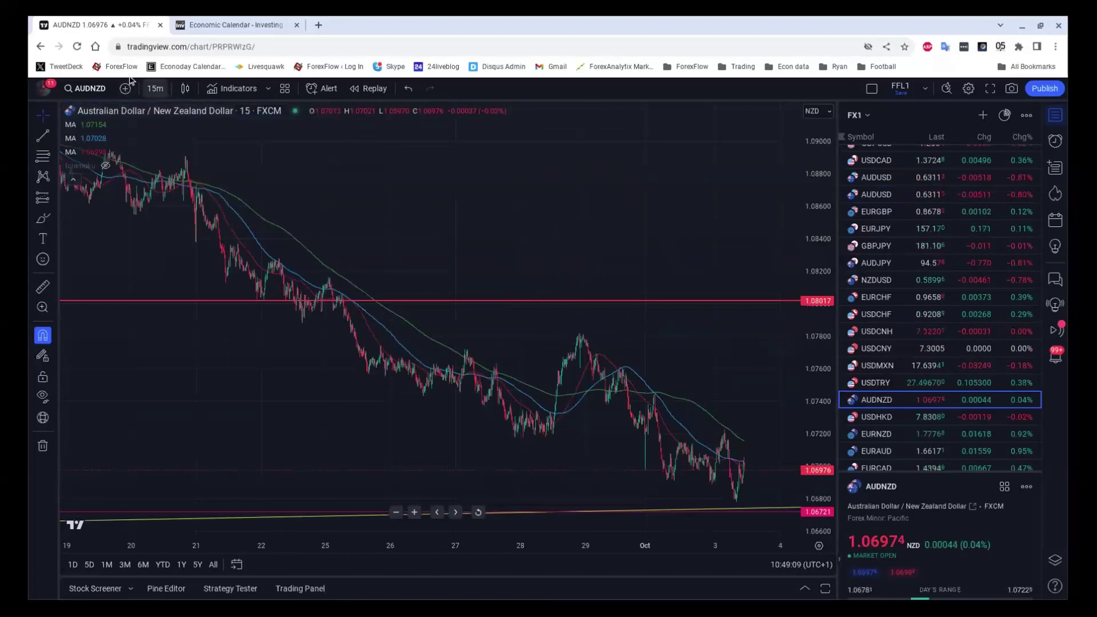
left_click(154, 88)
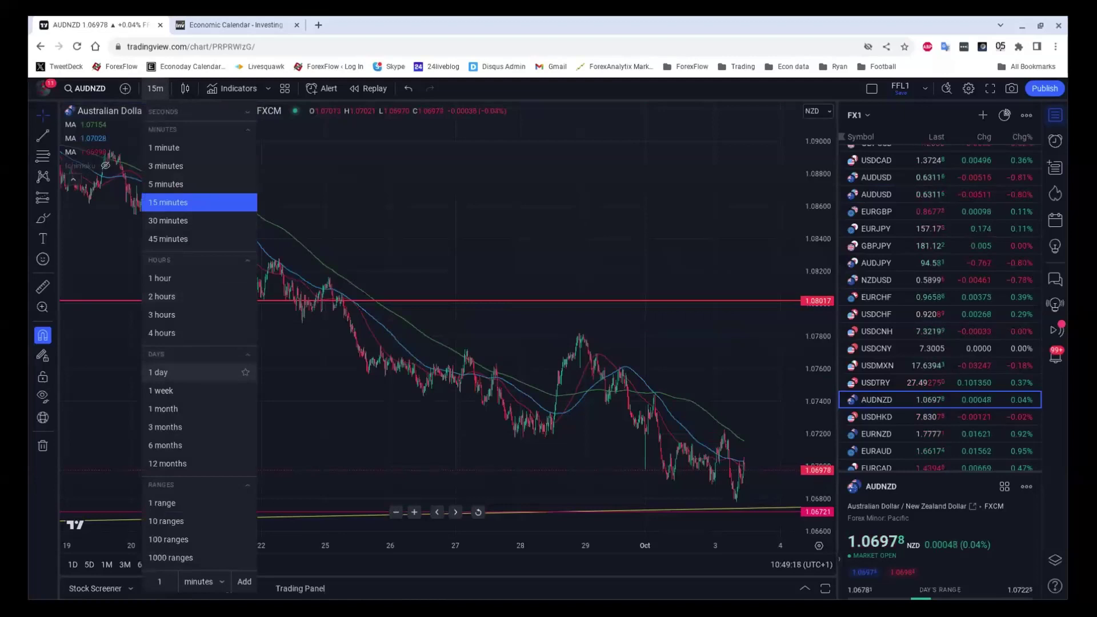
left_click(163, 333)
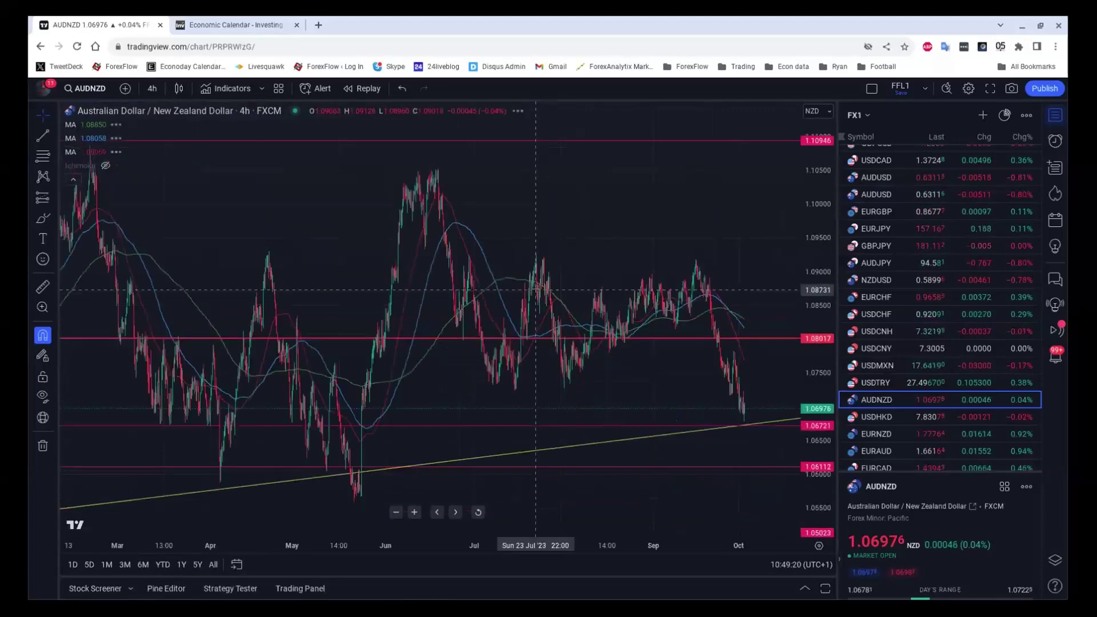
scroll(535, 290, "down", 5)
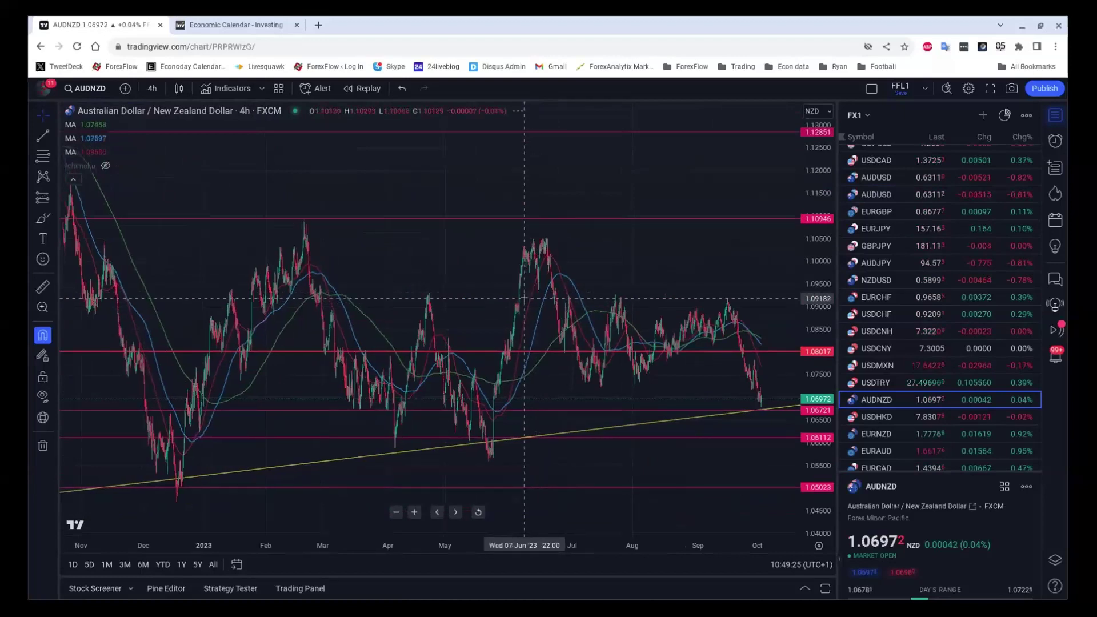
scroll(523, 297, "down", 1)
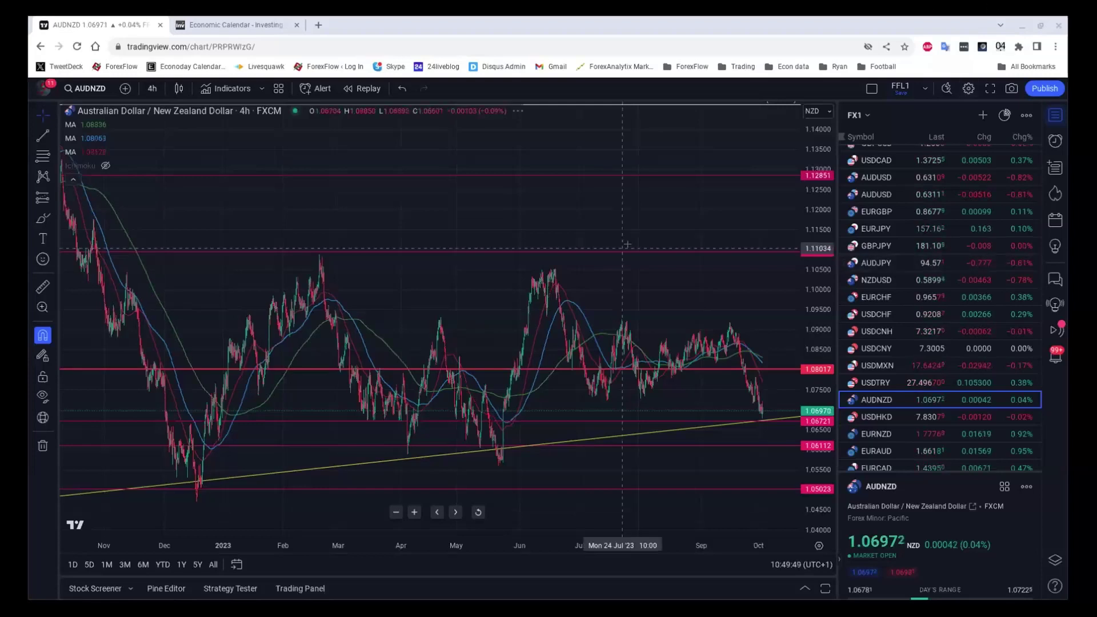
scroll(622, 257, "down", 3)
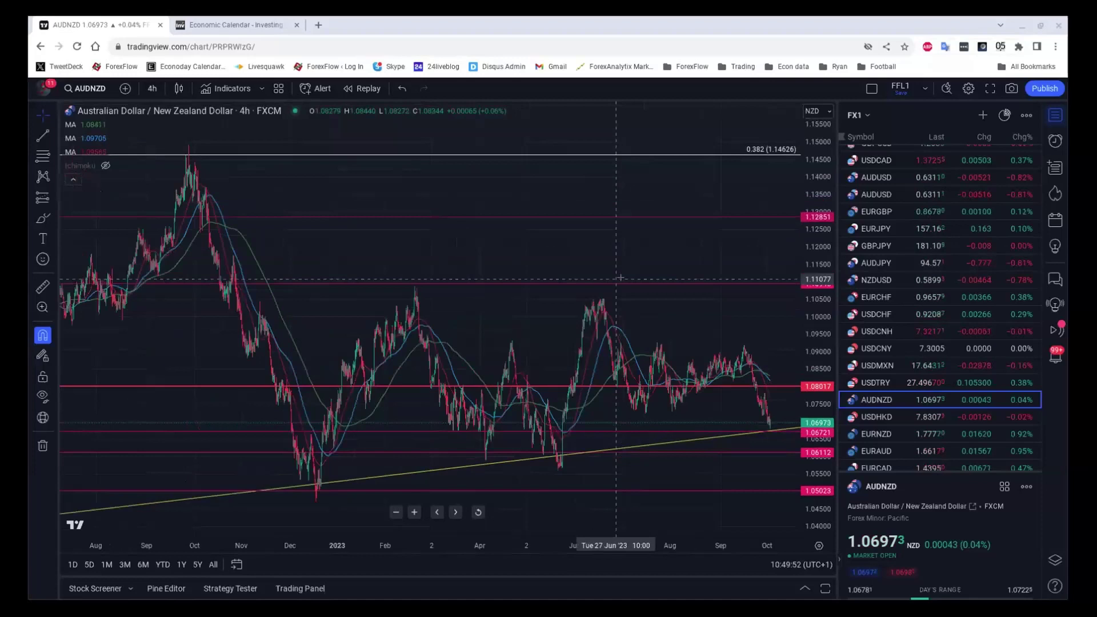
scroll(616, 280, "down", 4)
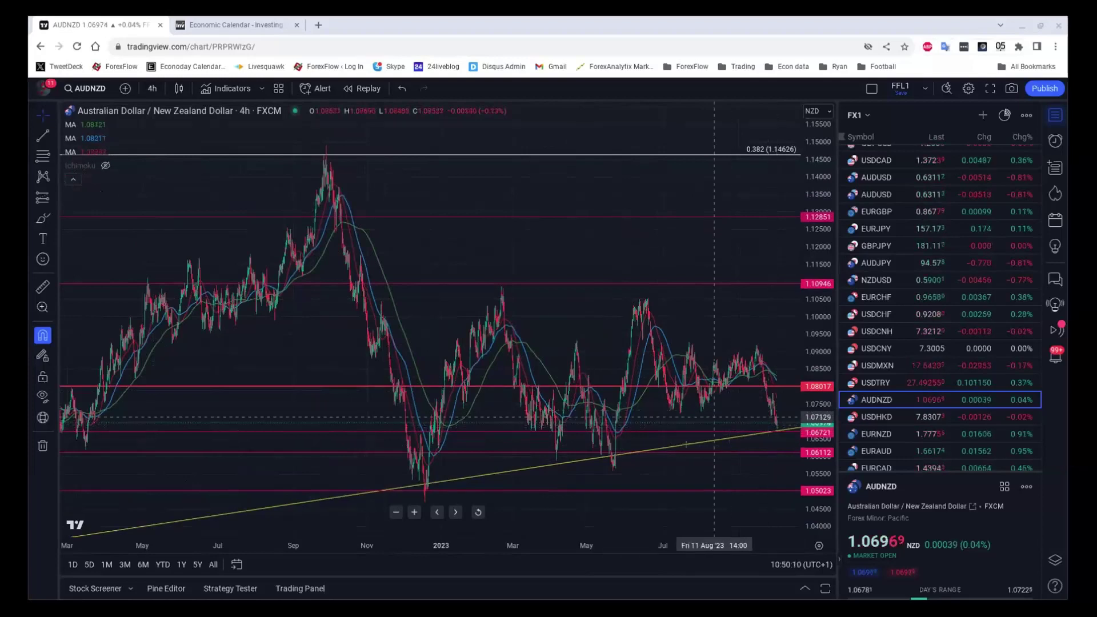
scroll(914, 292, "up", 2)
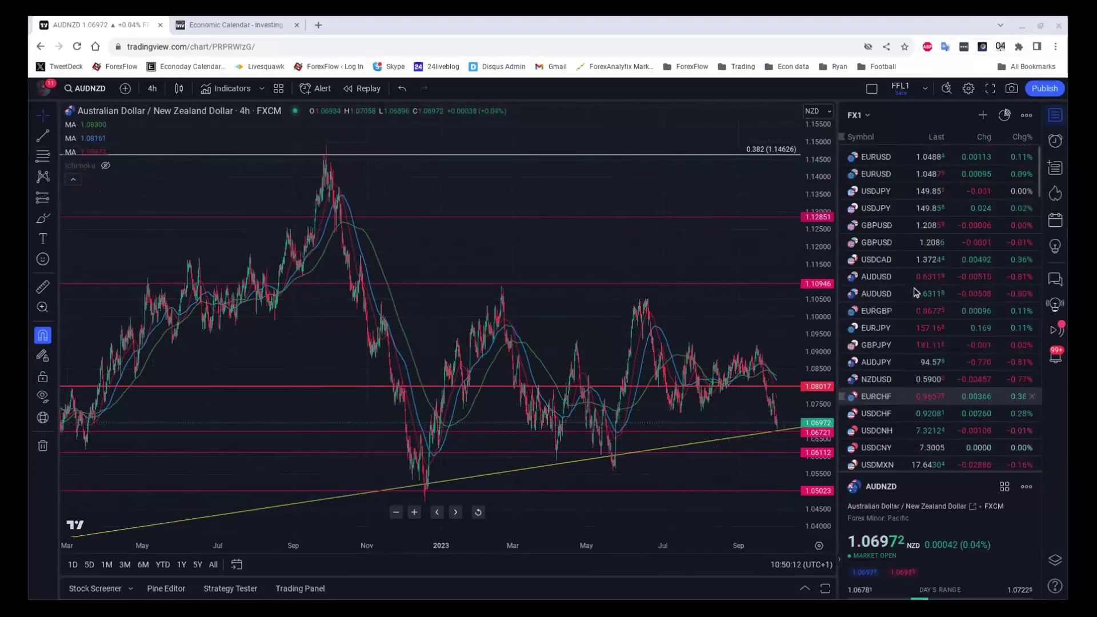
Load EURUSD from the watchlist on the 15-minute timeframe and zoom out
left_click(891, 157)
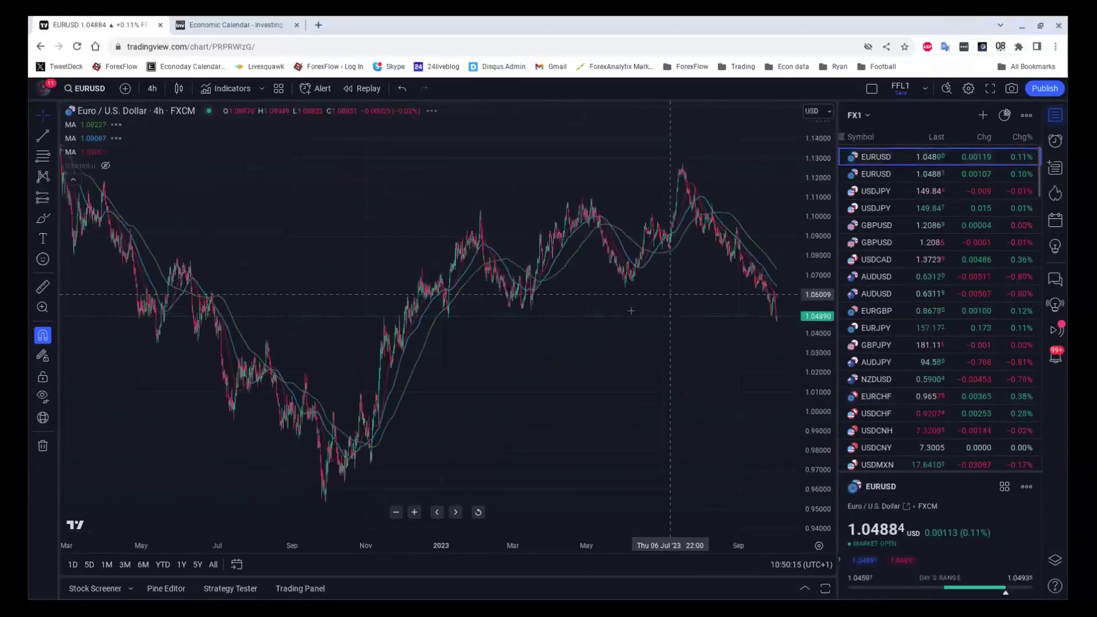
scroll(625, 320, "up", 6)
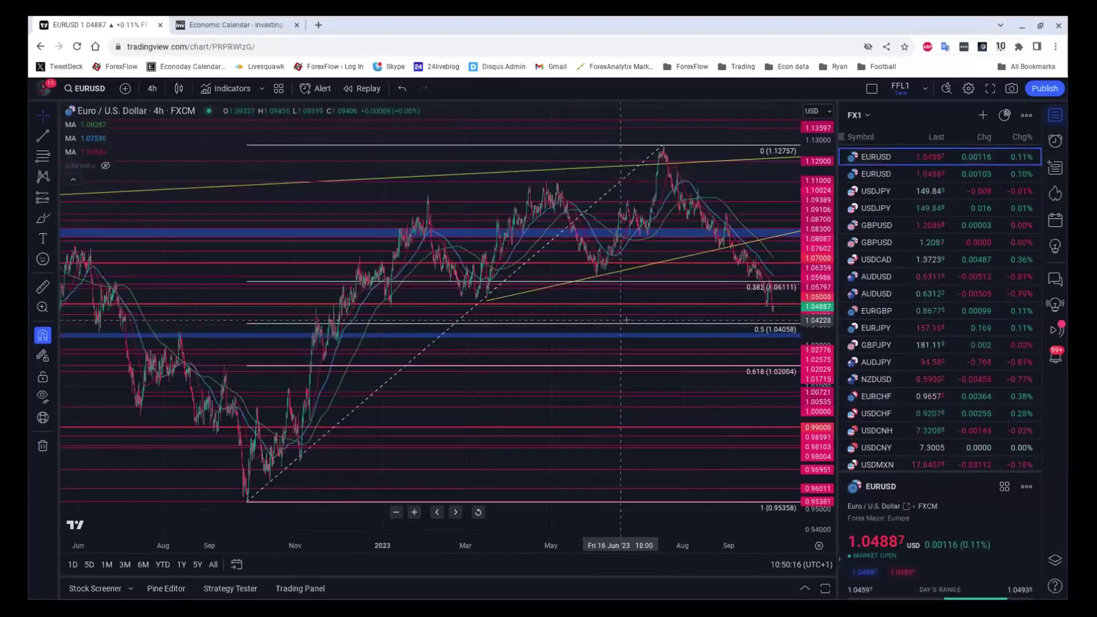
scroll(627, 326, "up", 2)
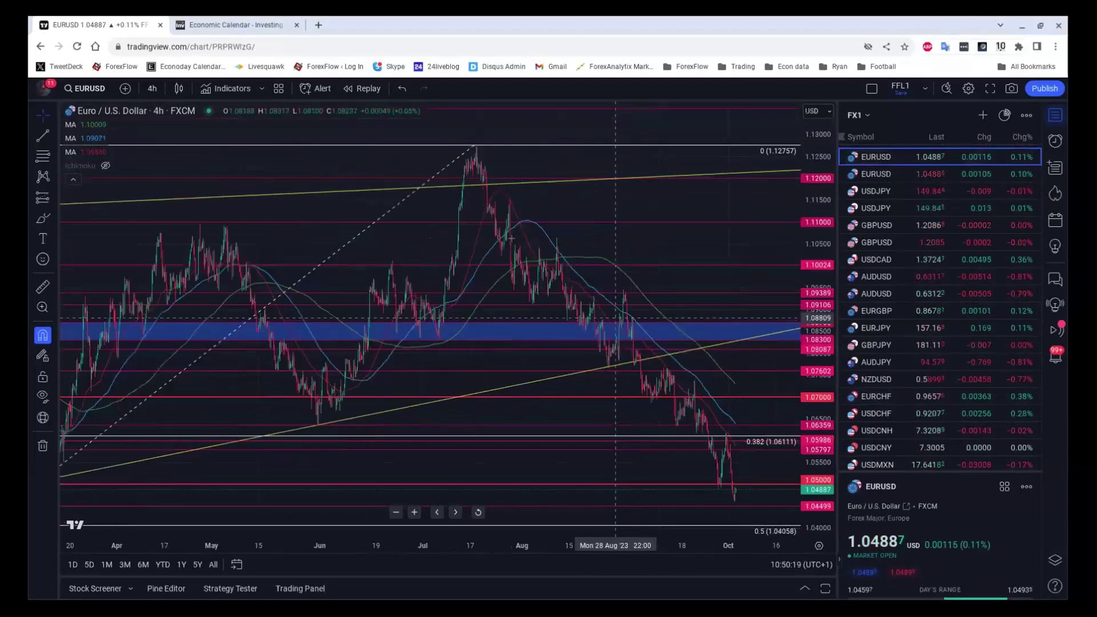
left_click(152, 88)
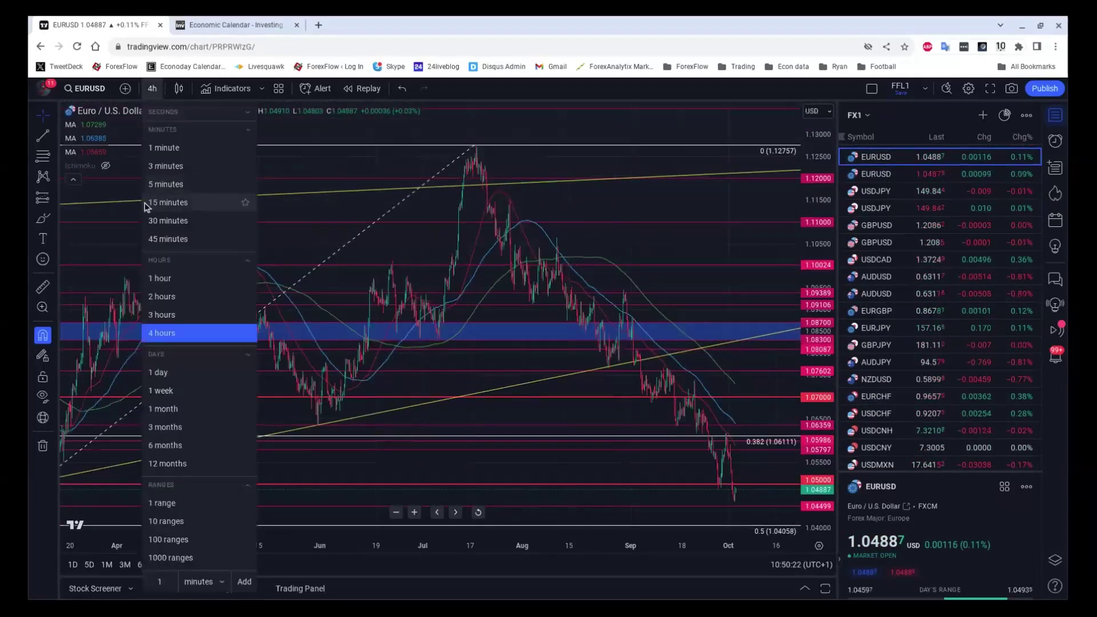
left_click(150, 202)
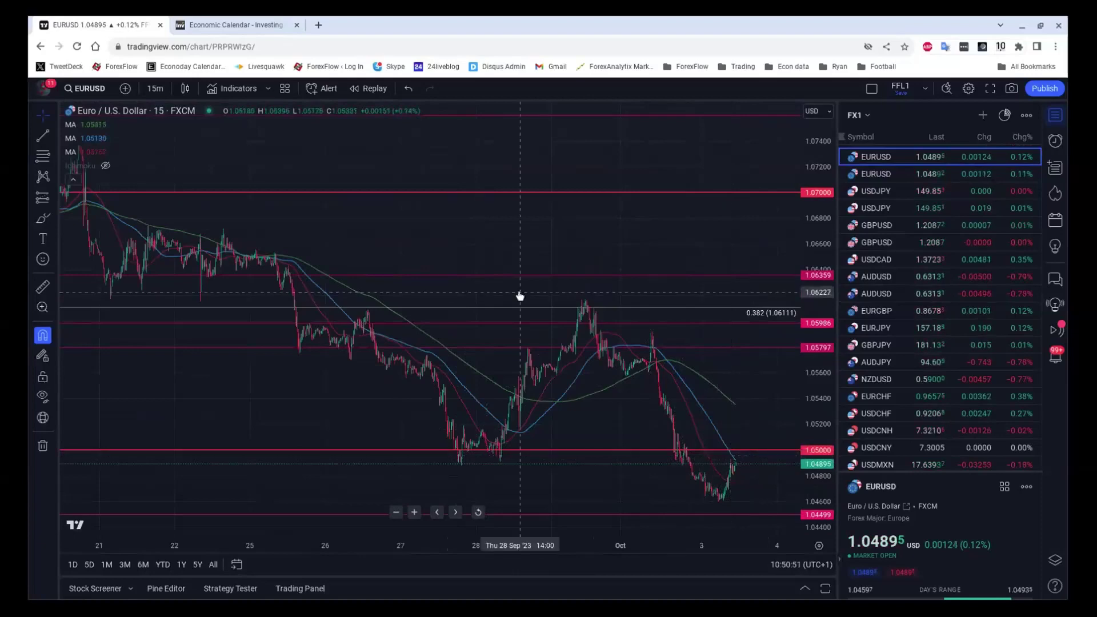
scroll(521, 297, "down", 4)
scroll(524, 300, "down", 4)
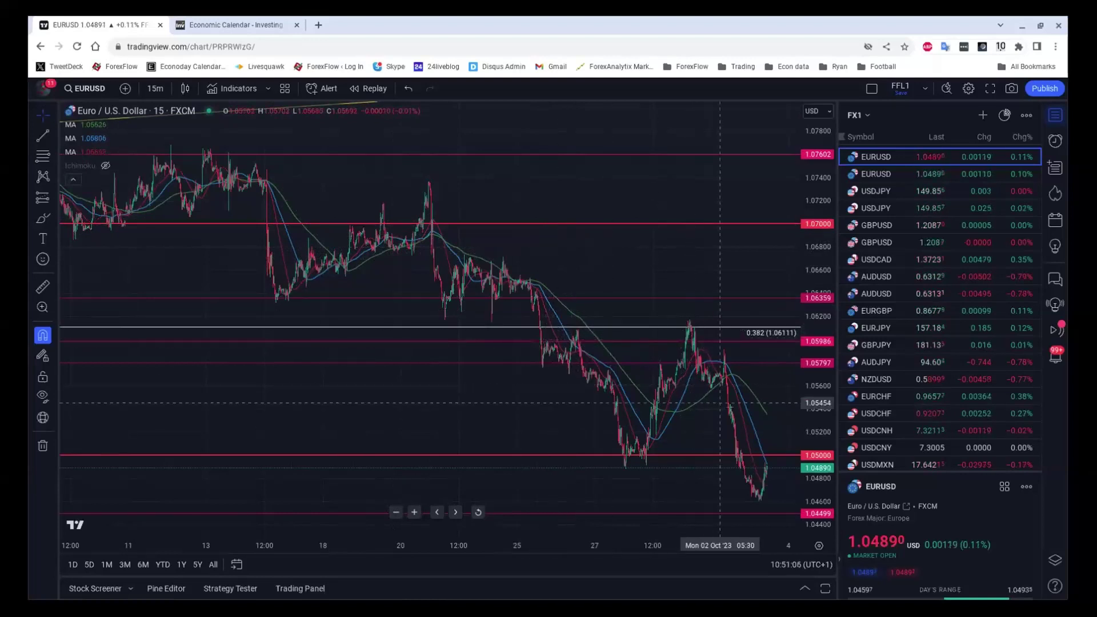
Switch the EURUSD chart back to 4-hour candles
left_click(147, 88)
left_click(152, 343)
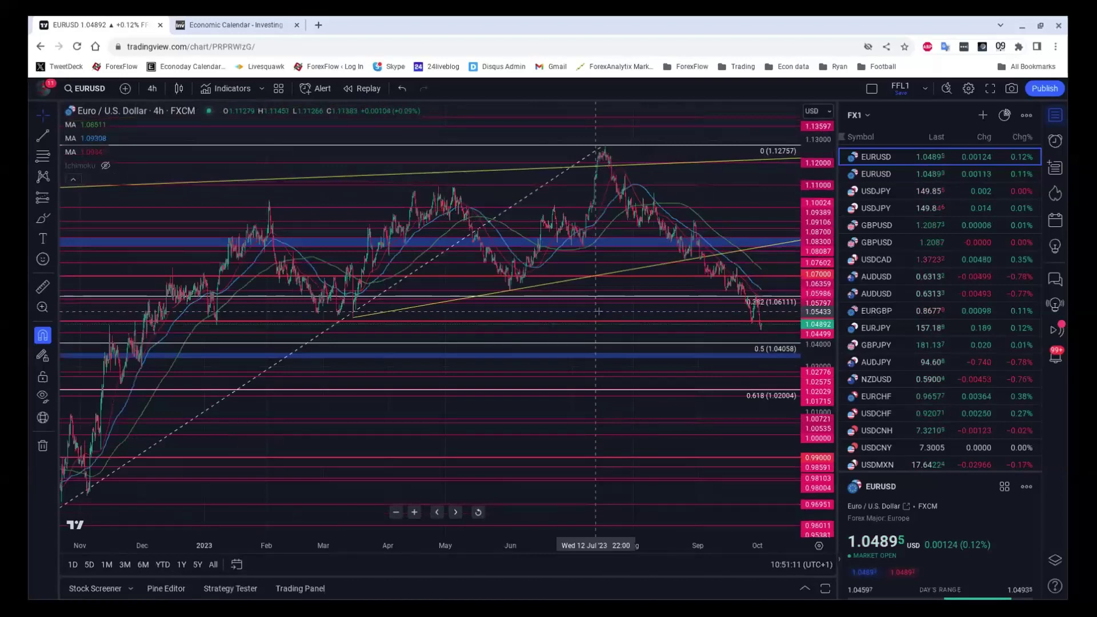
scroll(596, 311, "up", 3)
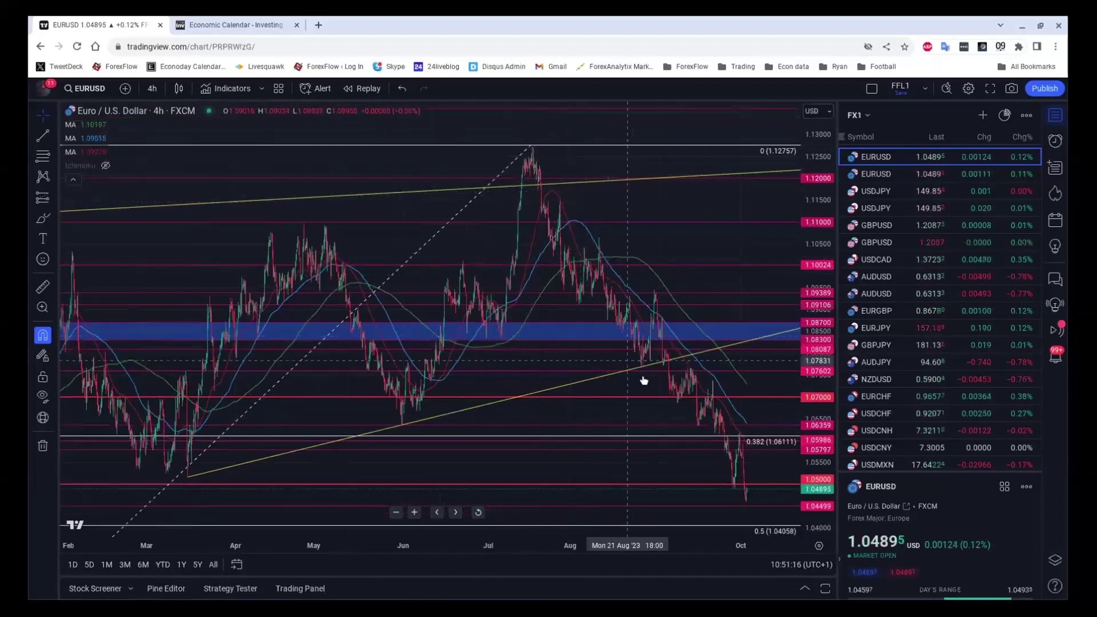
Zoom and pan the EURUSD 4-hour chart to show the fib retracement from 0.95358 to 1.12757
scroll(581, 280, "down", 2)
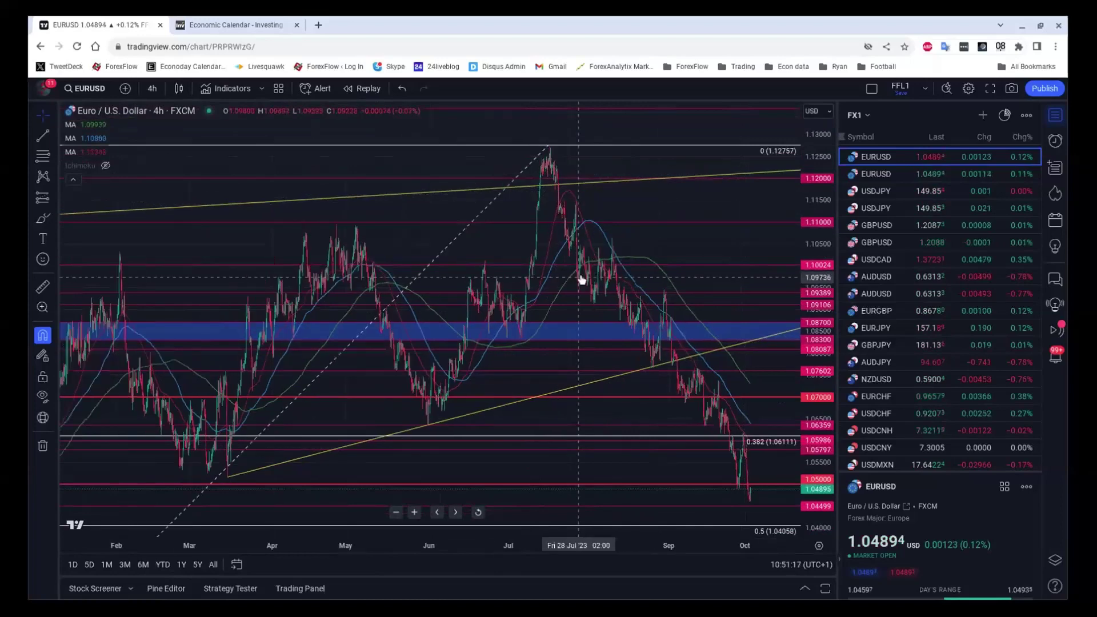
scroll(581, 280, "down", 3)
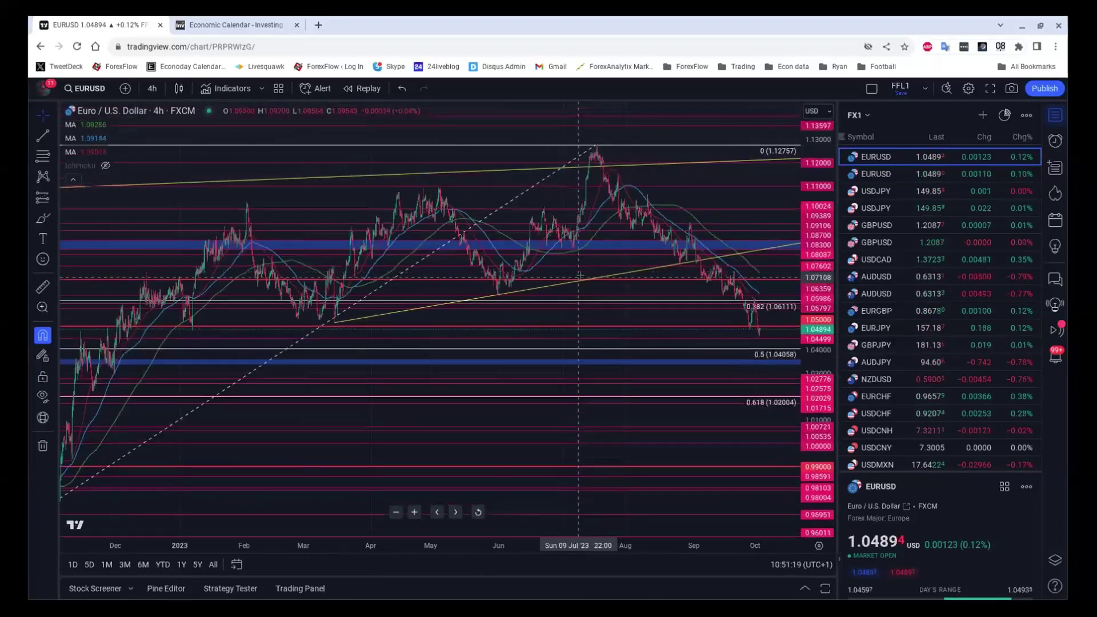
scroll(580, 280, "down", 2)
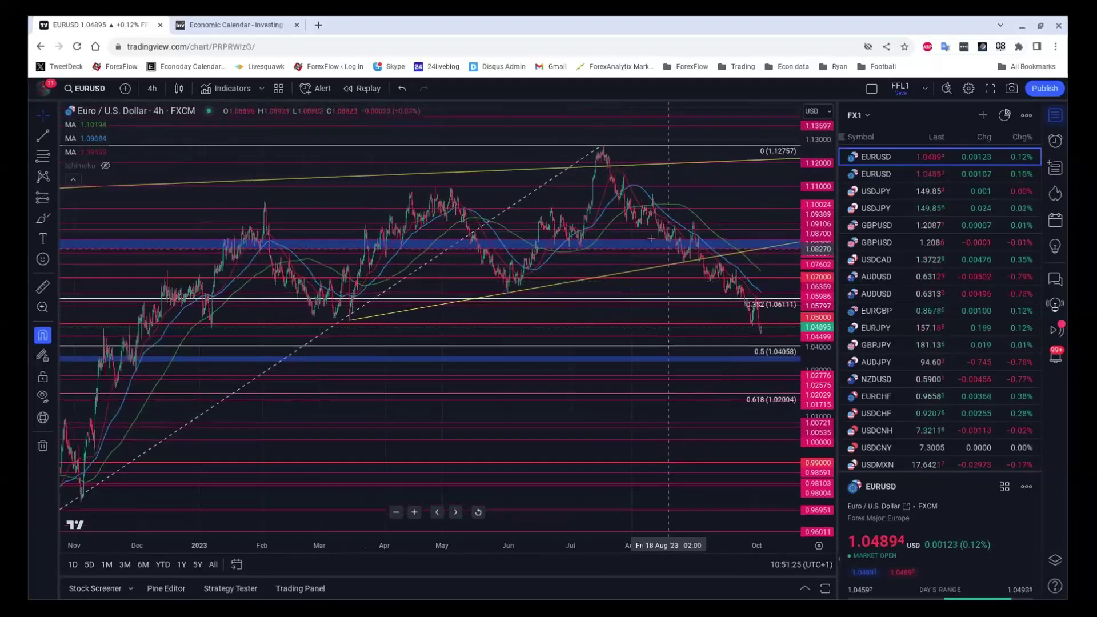
left_click_drag(627, 314, 596, 316)
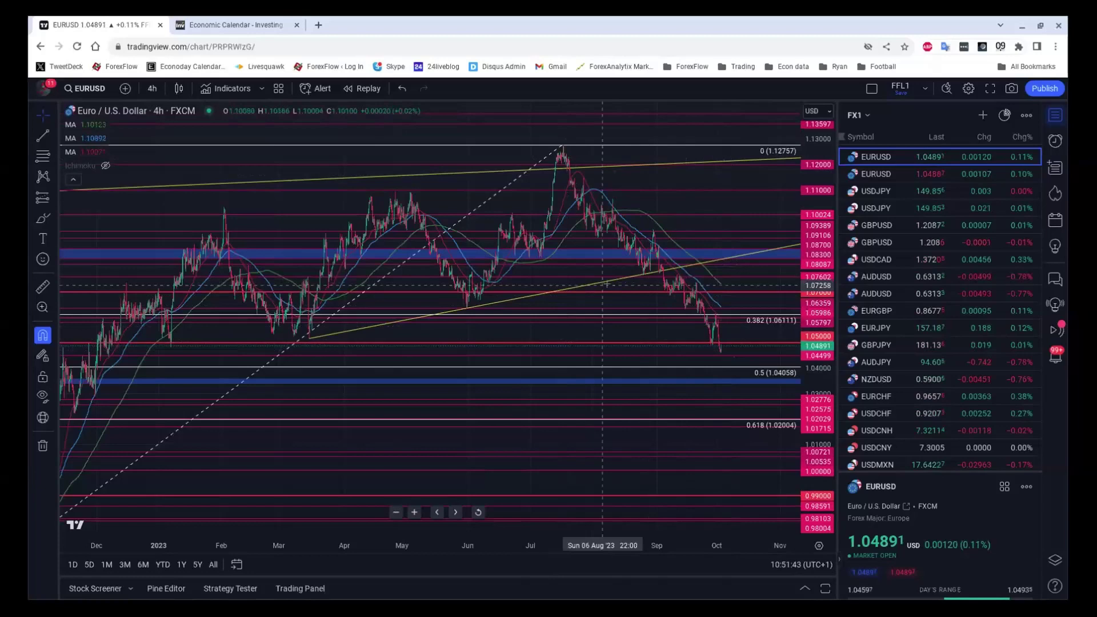
scroll(605, 287, "down", 5)
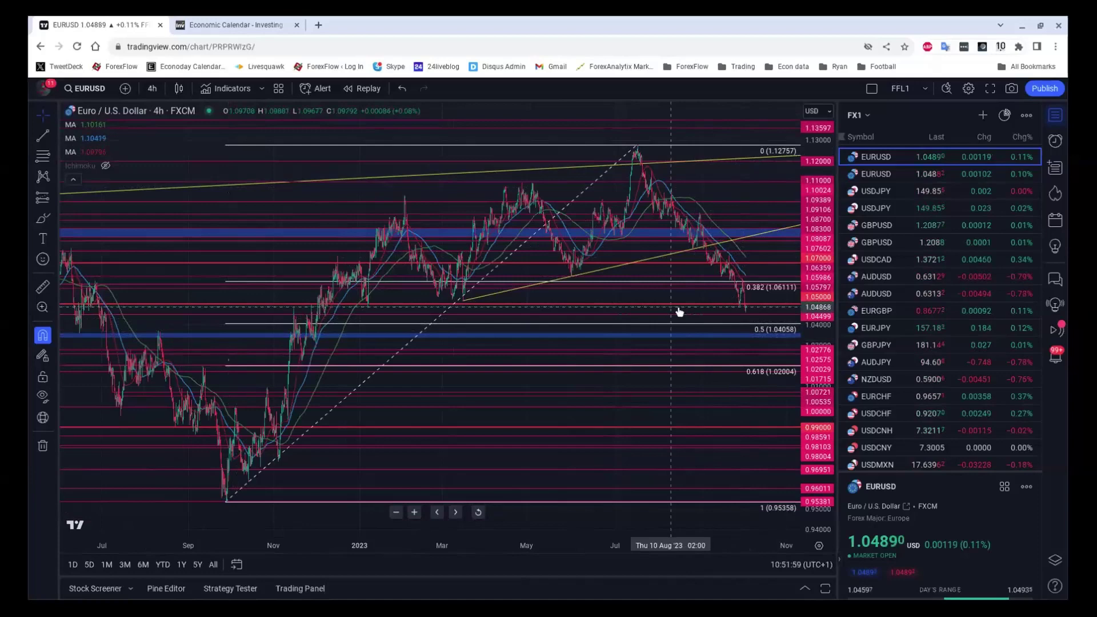
scroll(679, 312, "down", 3)
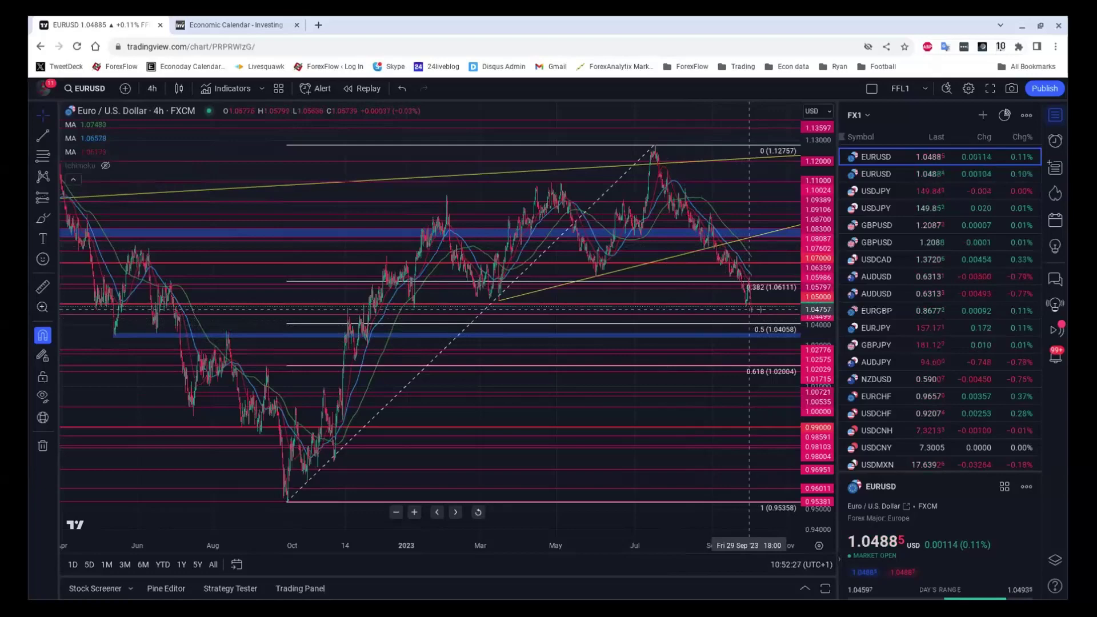
scroll(760, 309, "up", 2)
scroll(760, 309, "up", 2)
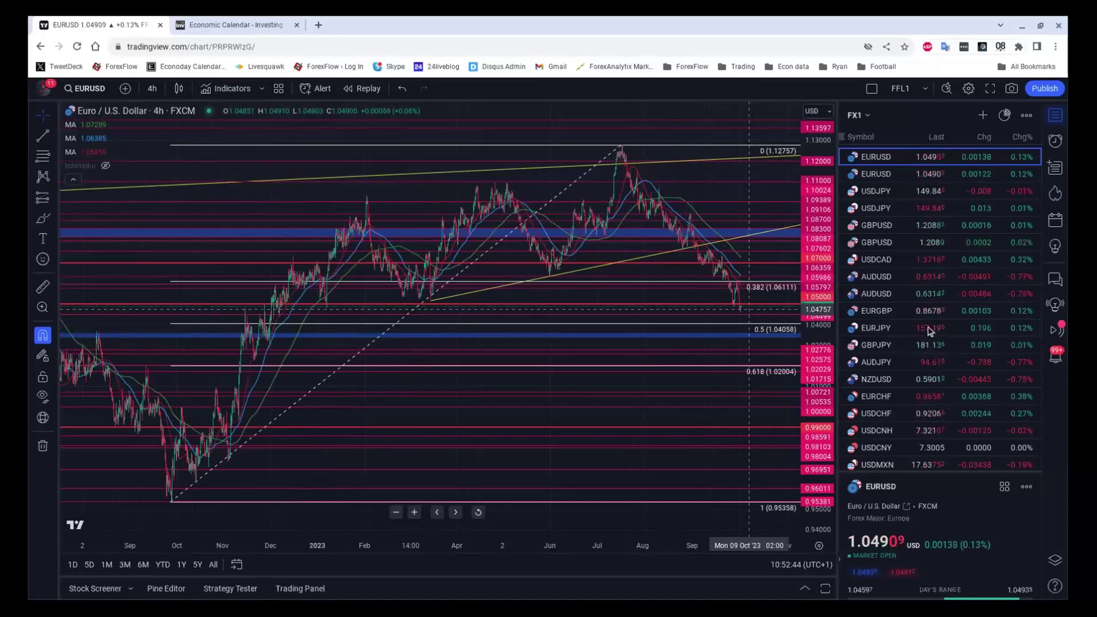
Load GBPUSD from the watchlist on the 15-minute timeframe, price near 1.2086
left_click(895, 227)
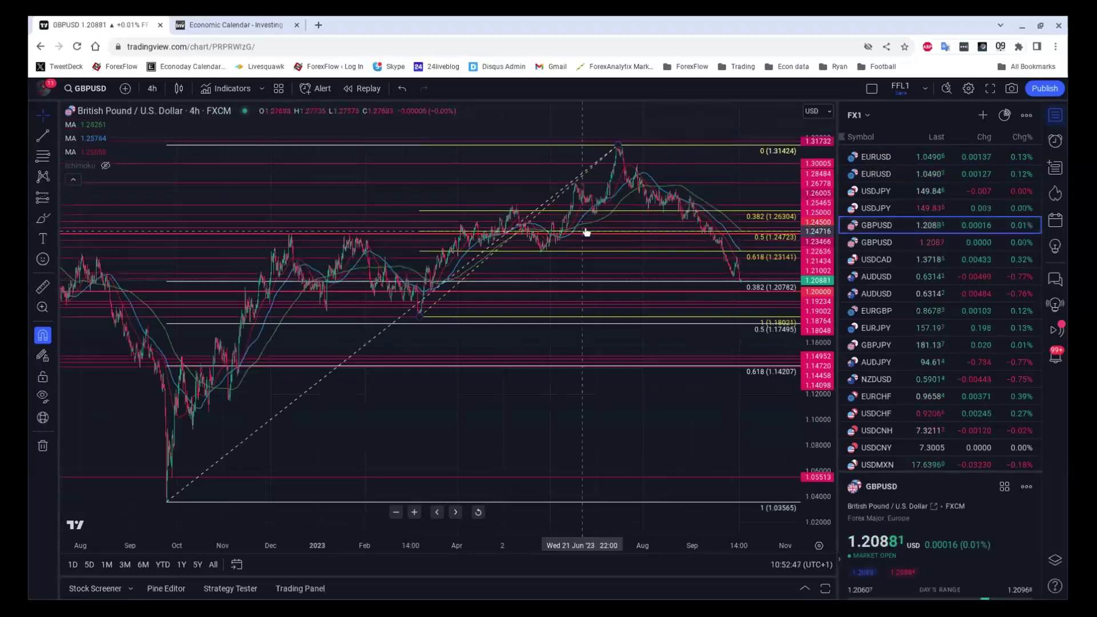
scroll(732, 287, "up", 3)
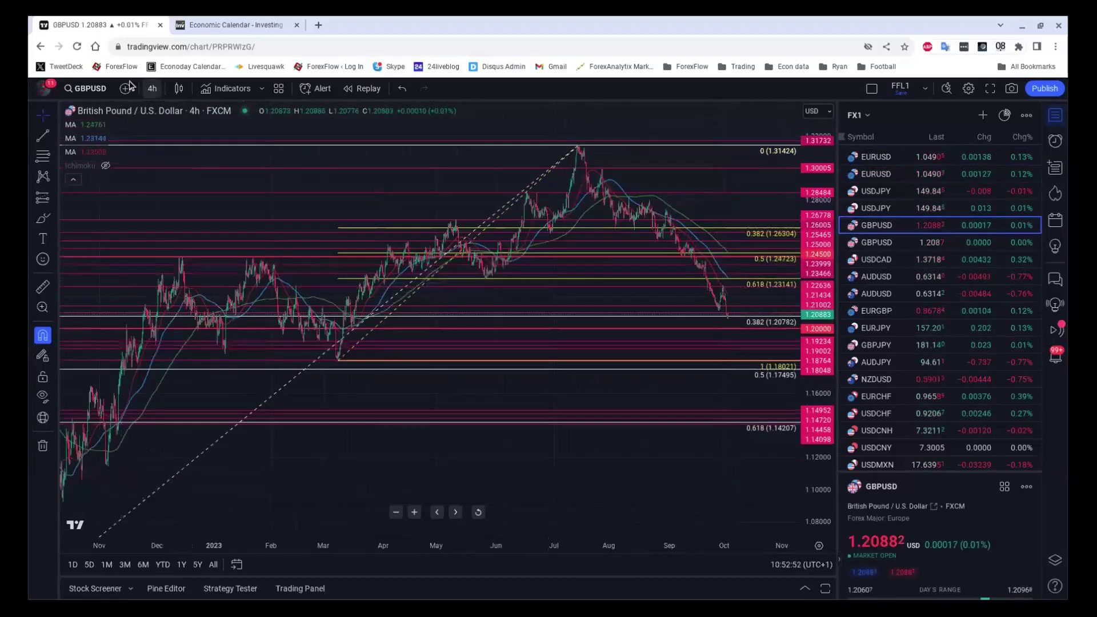
left_click(152, 88)
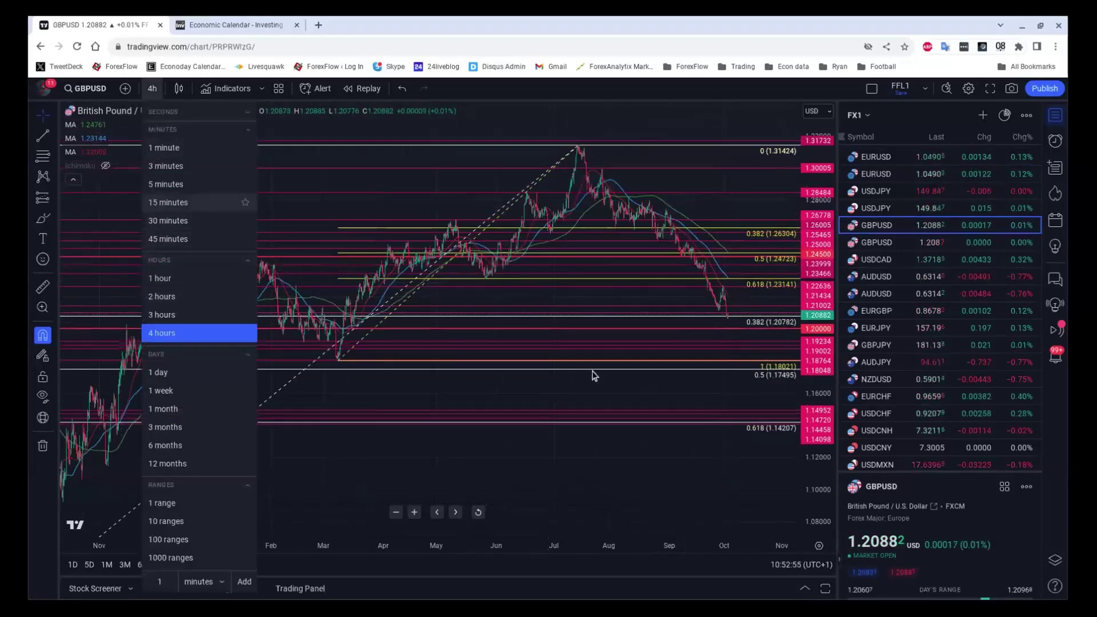
key("Return")
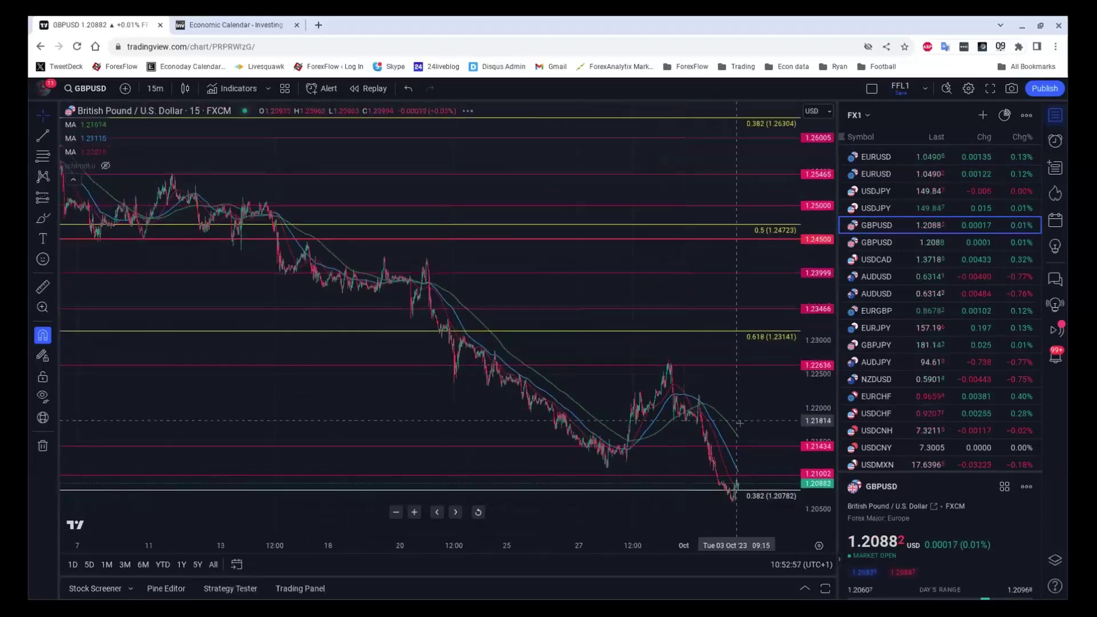
scroll(739, 423, "up", 5)
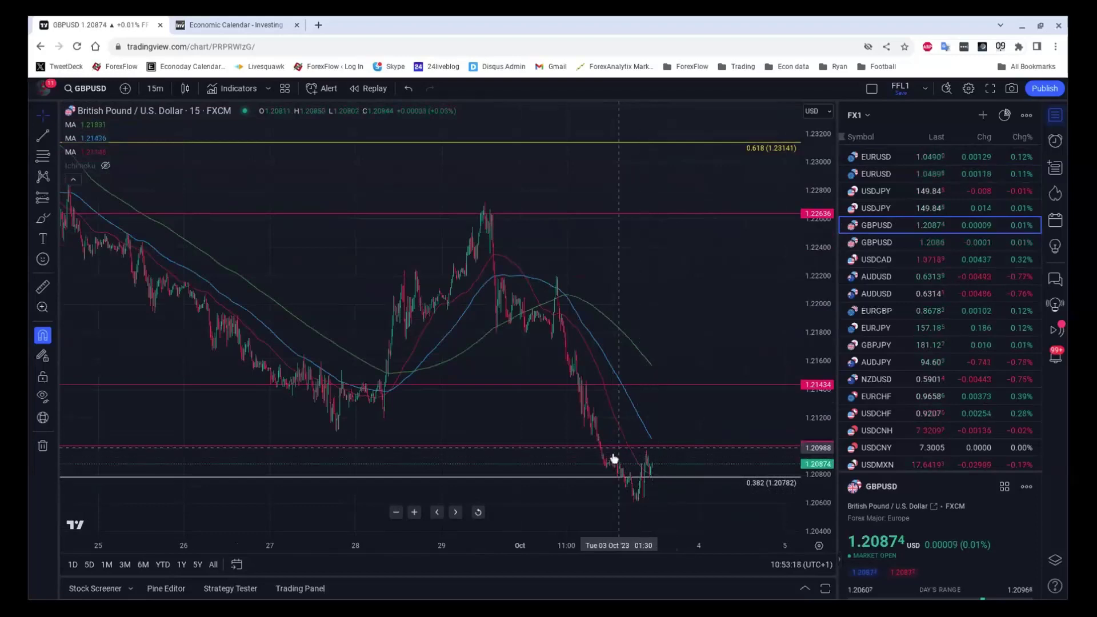
scroll(613, 458, "down", 3)
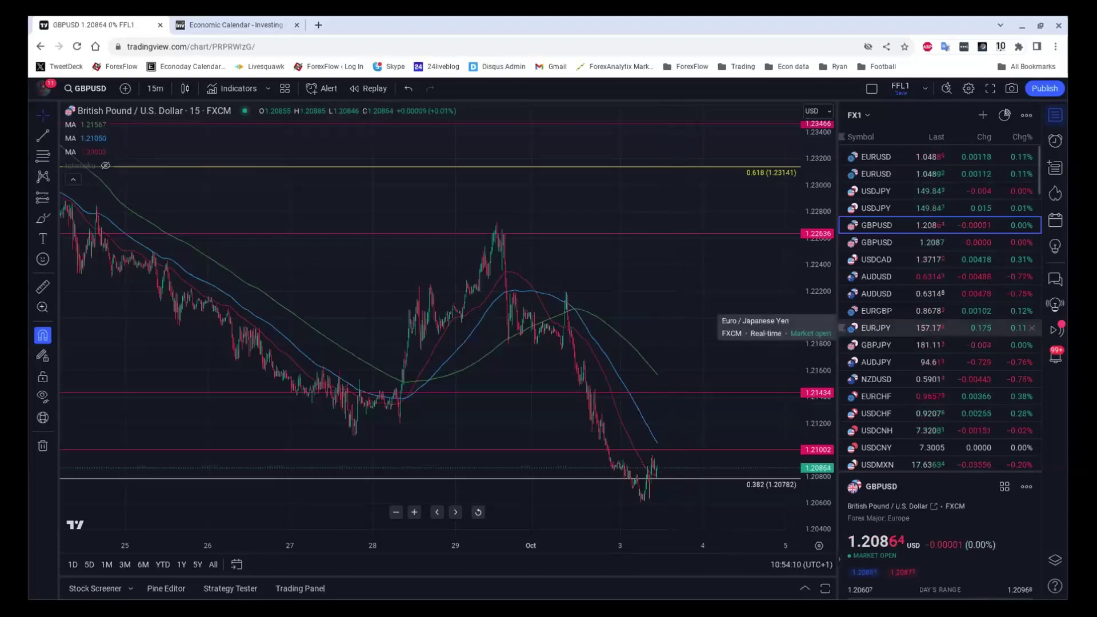
Switch the 15-minute chart to USDCAD, price near 1.3717 above 1.37029
left_click(909, 259)
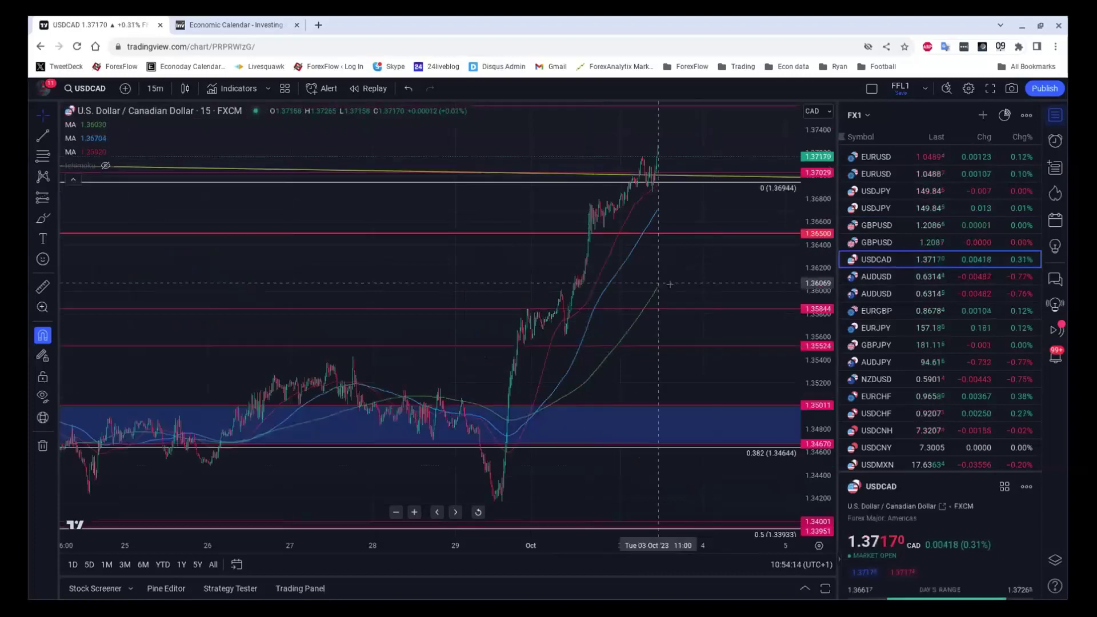
scroll(672, 286, "down", 2)
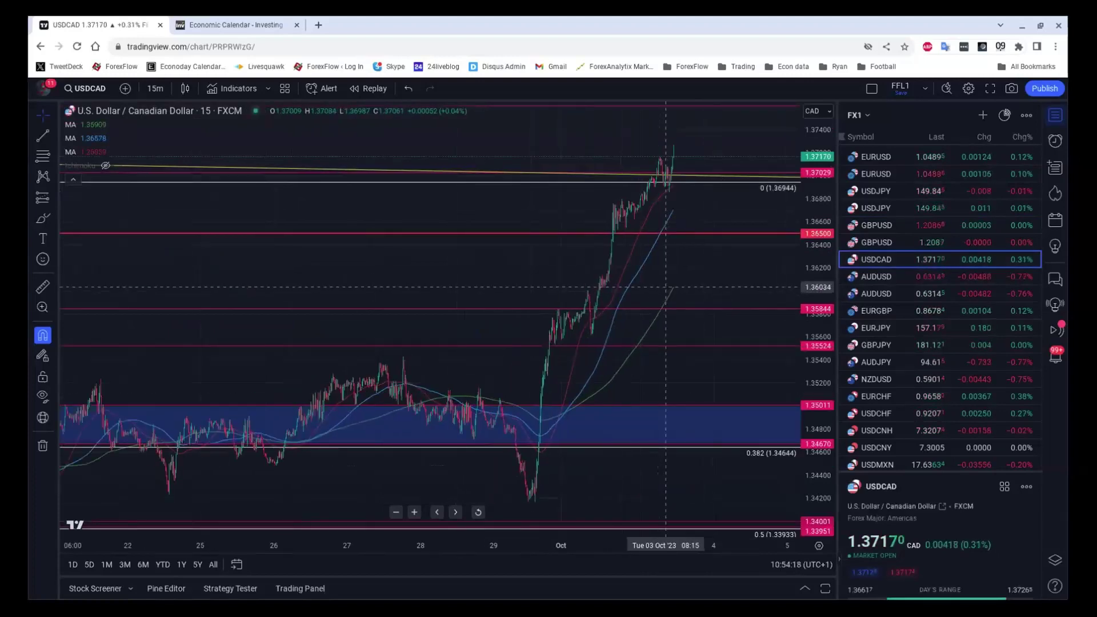
scroll(658, 291, "up", 1)
scroll(658, 292, "up", 1)
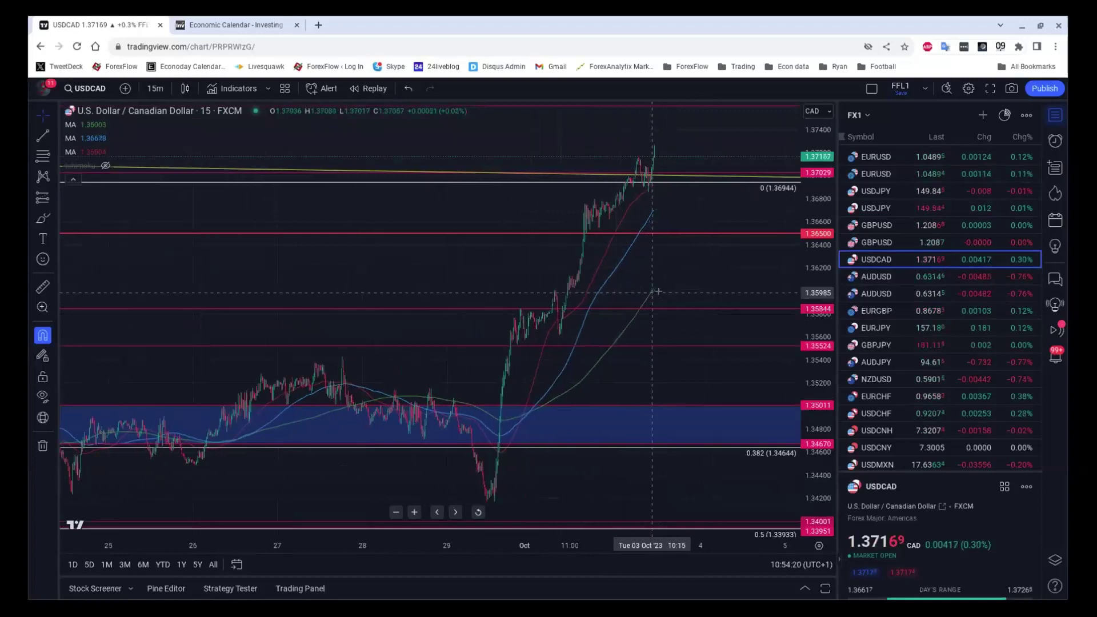
scroll(658, 291, "up", 1)
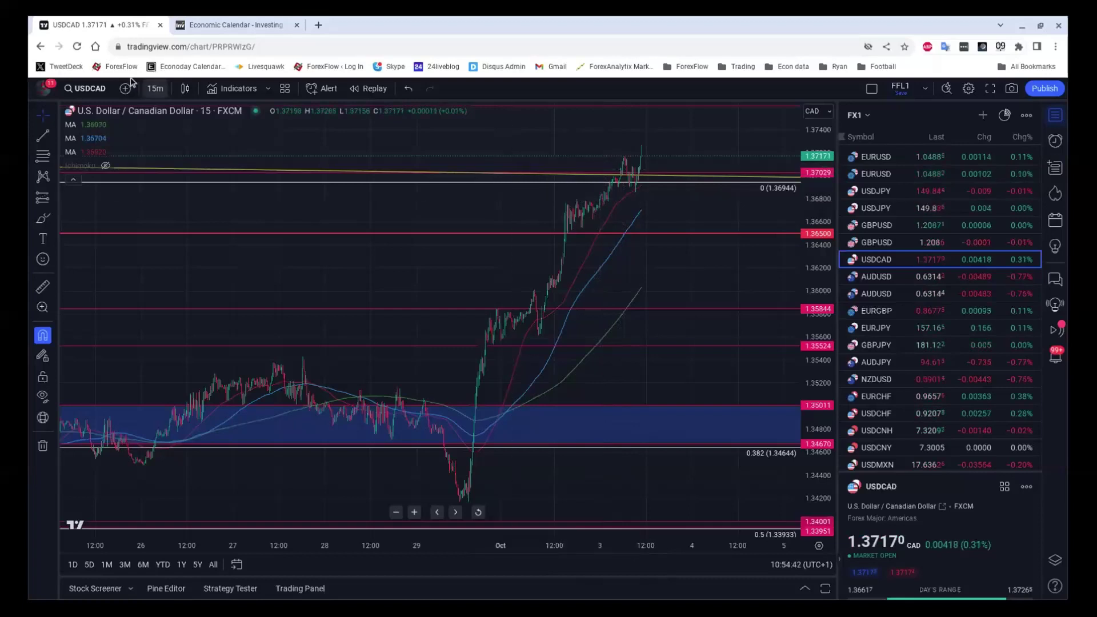
left_click(155, 88)
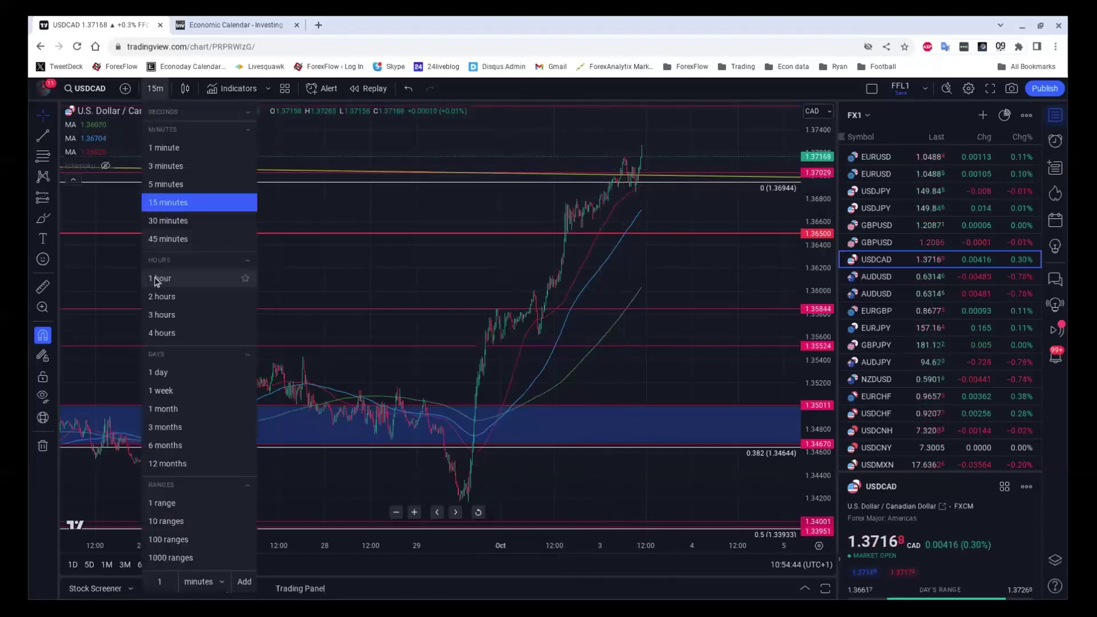
Put the USDCAD chart on the 4-hour timeframe and zoom out
left_click(160, 333)
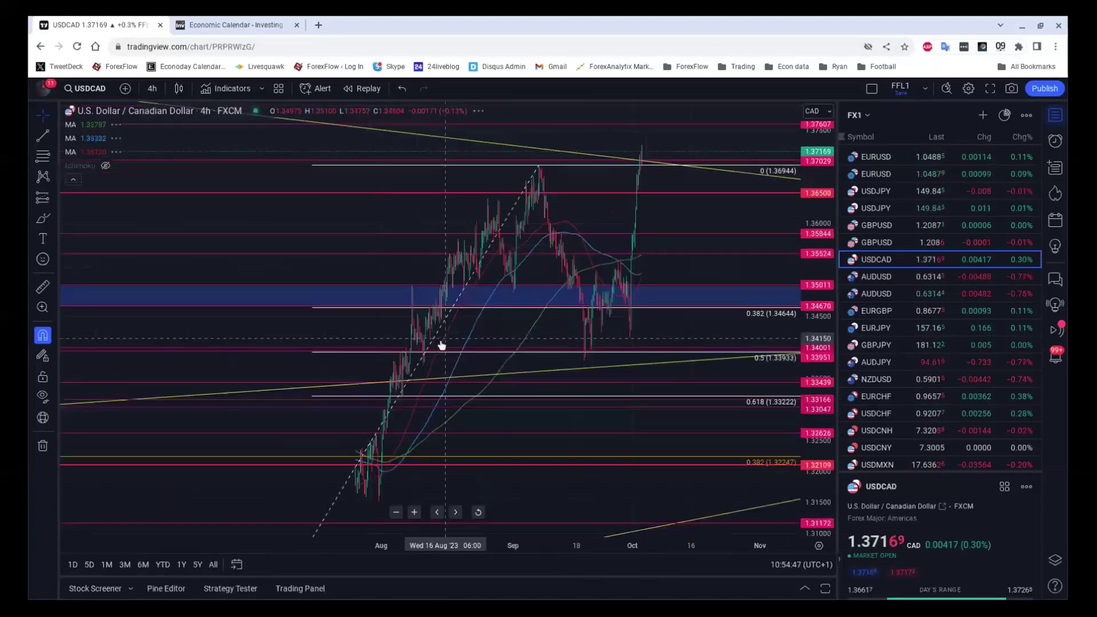
scroll(441, 345, "down", 3)
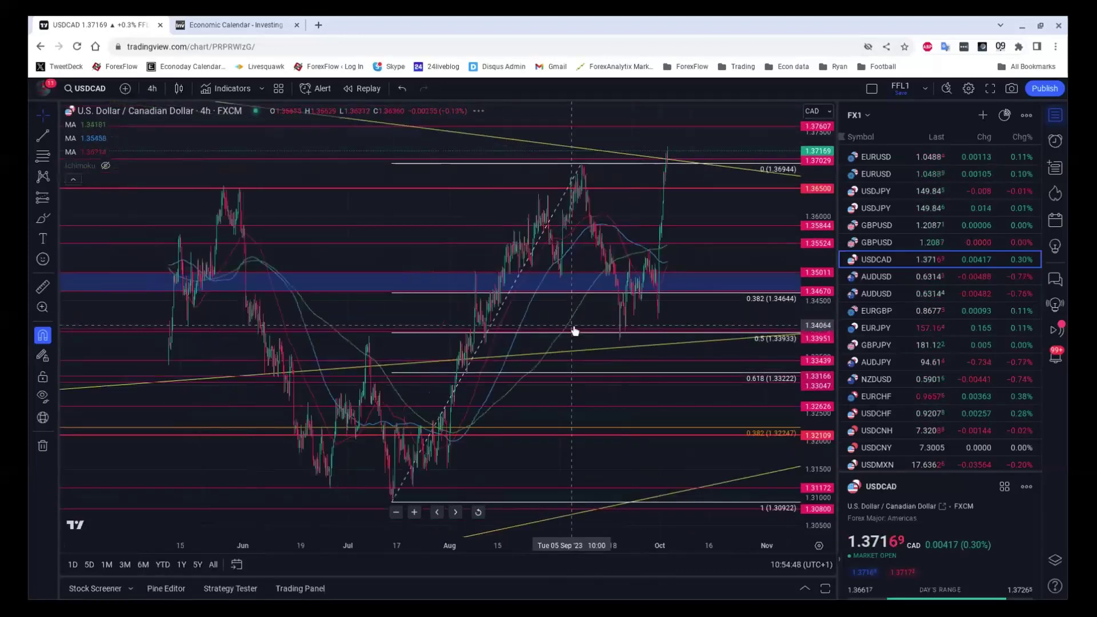
scroll(574, 331, "down", 2)
scroll(572, 324, "down", 2)
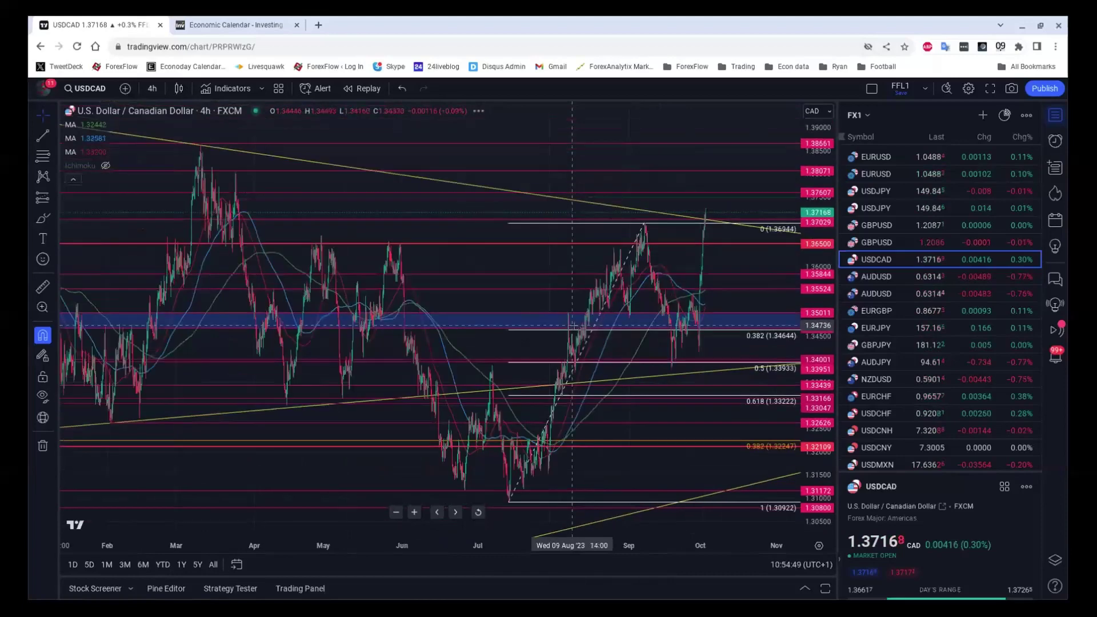
scroll(722, 242, "down", 3)
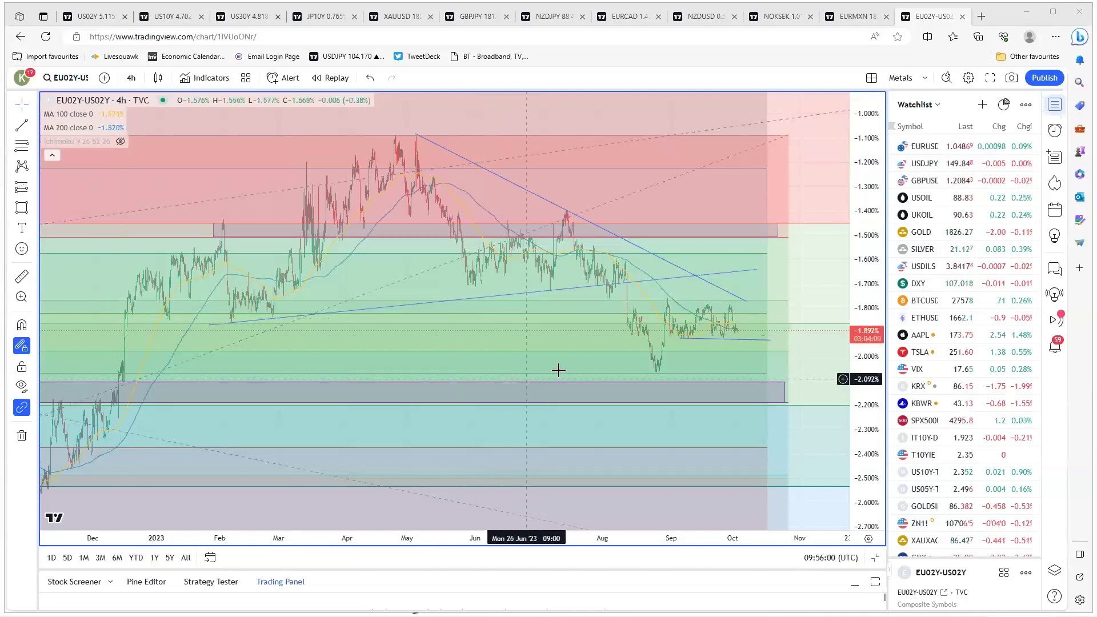
Restore the EU02Y-US02Y chart into the four-chart grid with EURCHF, US 500 and GBPAUD
scroll(731, 380, "up", 2)
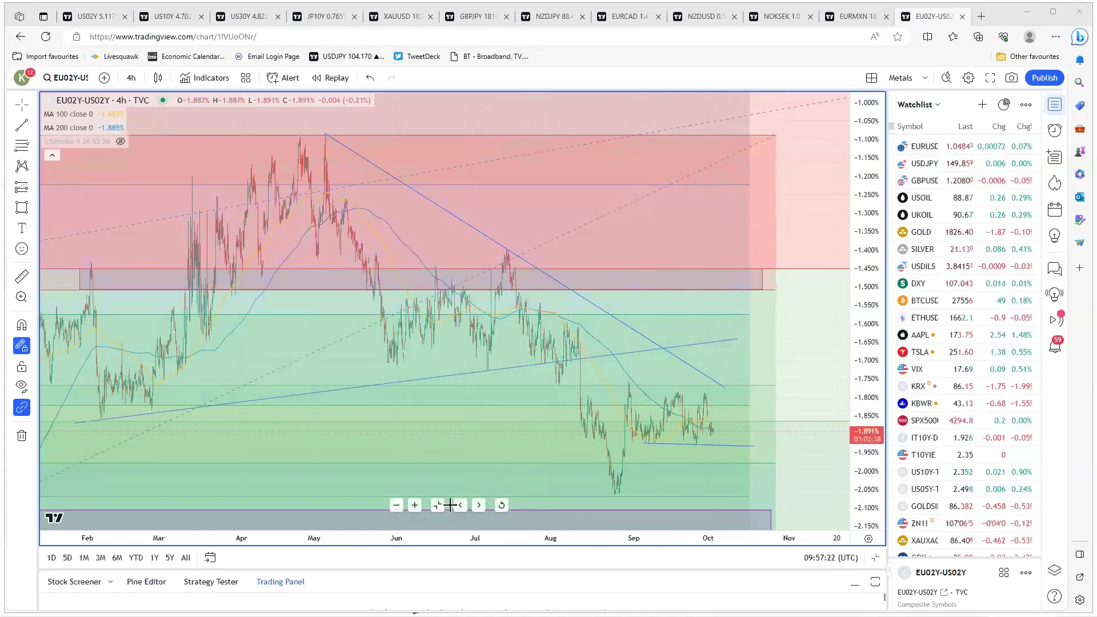
key("alt+Return")
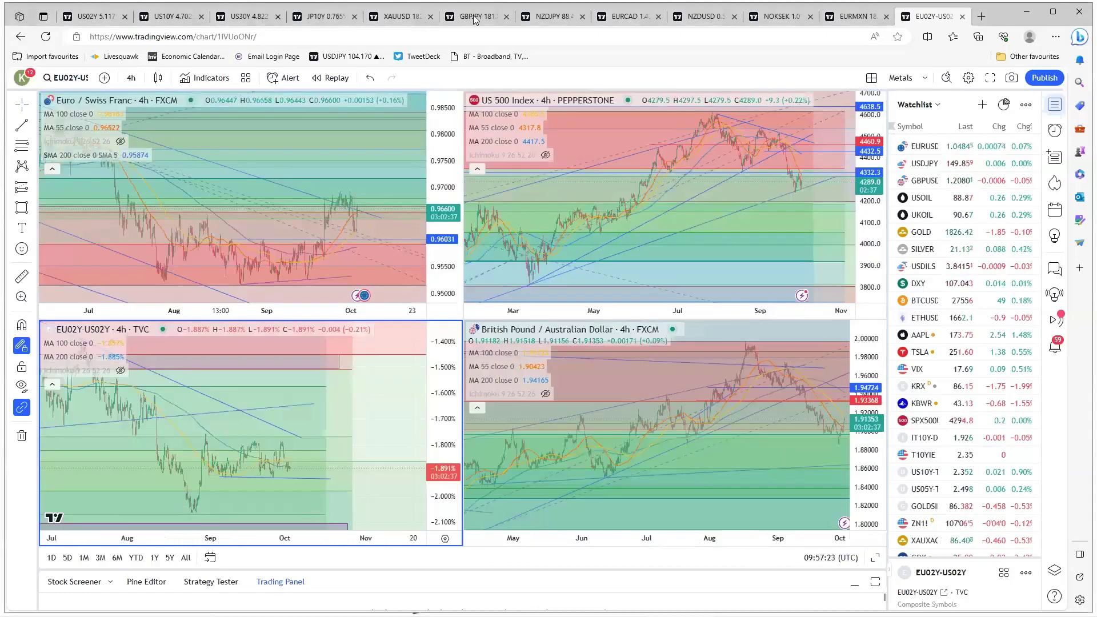
Open the GBPJPY tab layout and maximize the EURUSD 4-hour chart
left_click(466, 20)
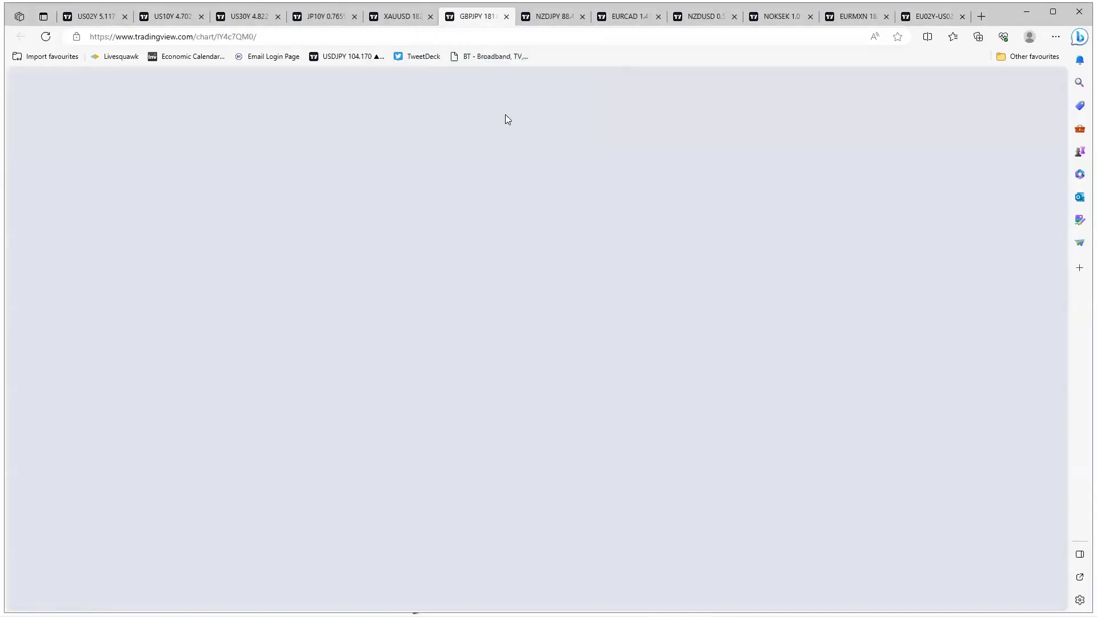
key("alt+Return")
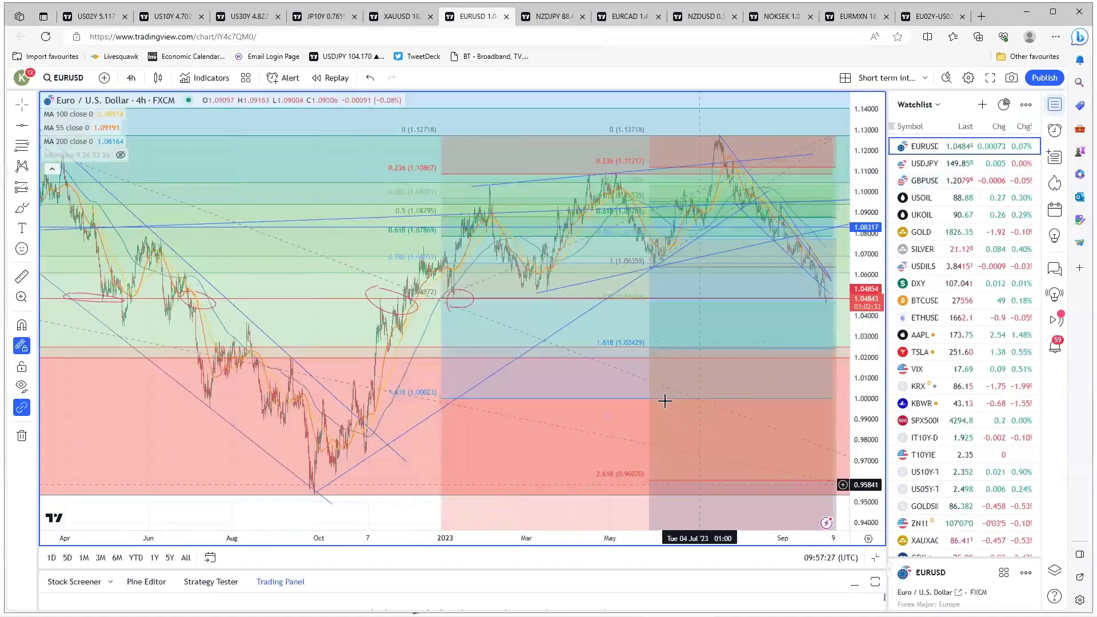
scroll(650, 388, "up", 3)
scroll(650, 390, "down", 3)
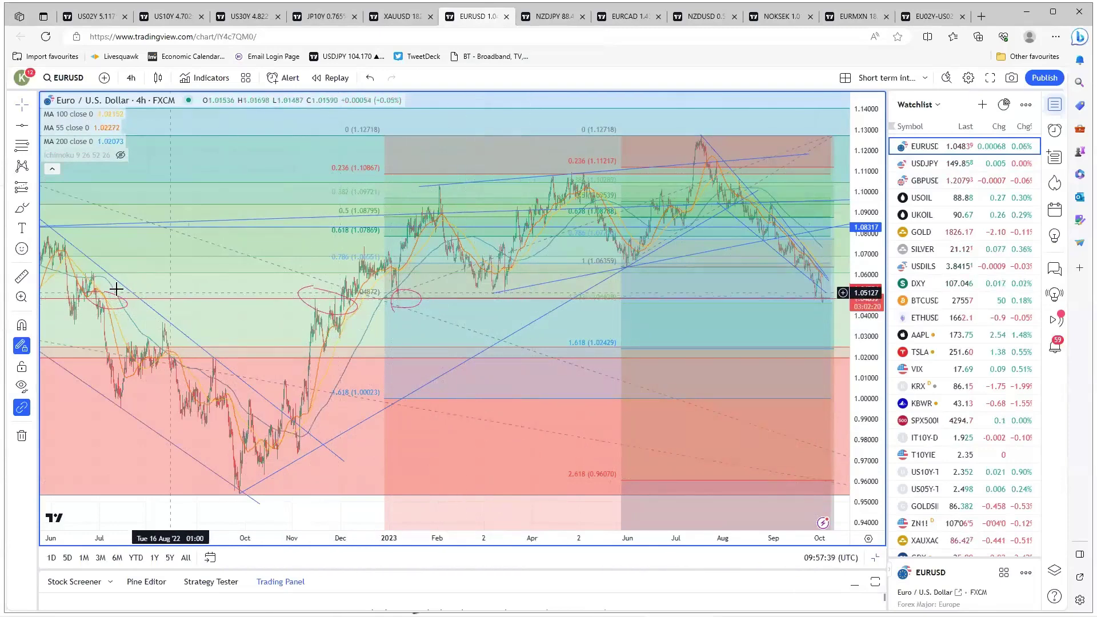
scroll(653, 402, "up", 4)
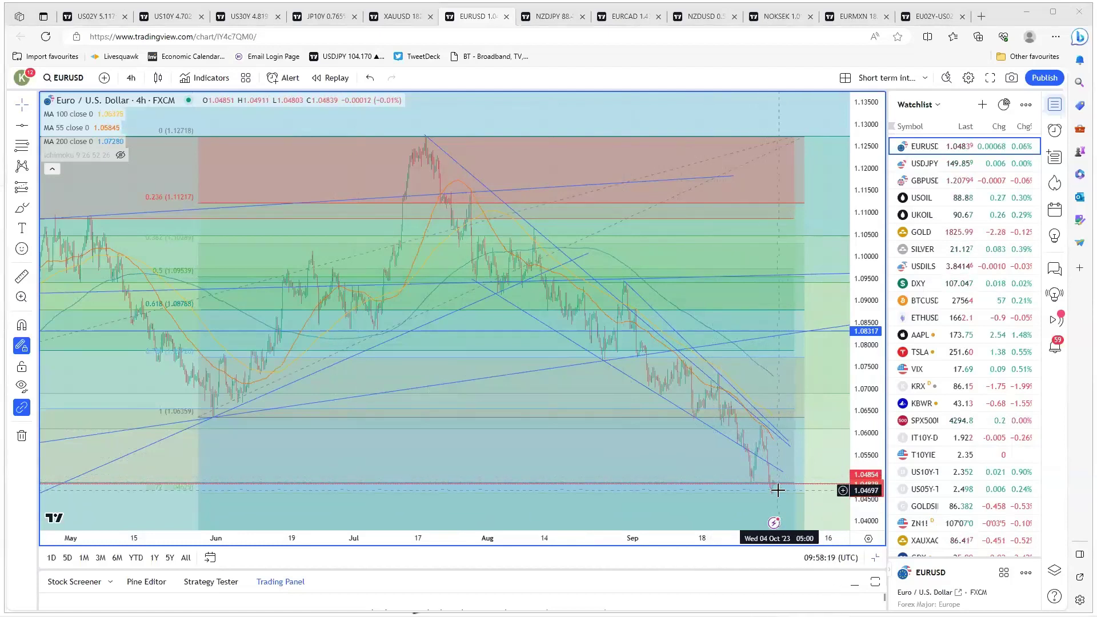
Zoom the EURUSD 4-hour chart to span September 2022 to October 2023
scroll(657, 388, "down", 5)
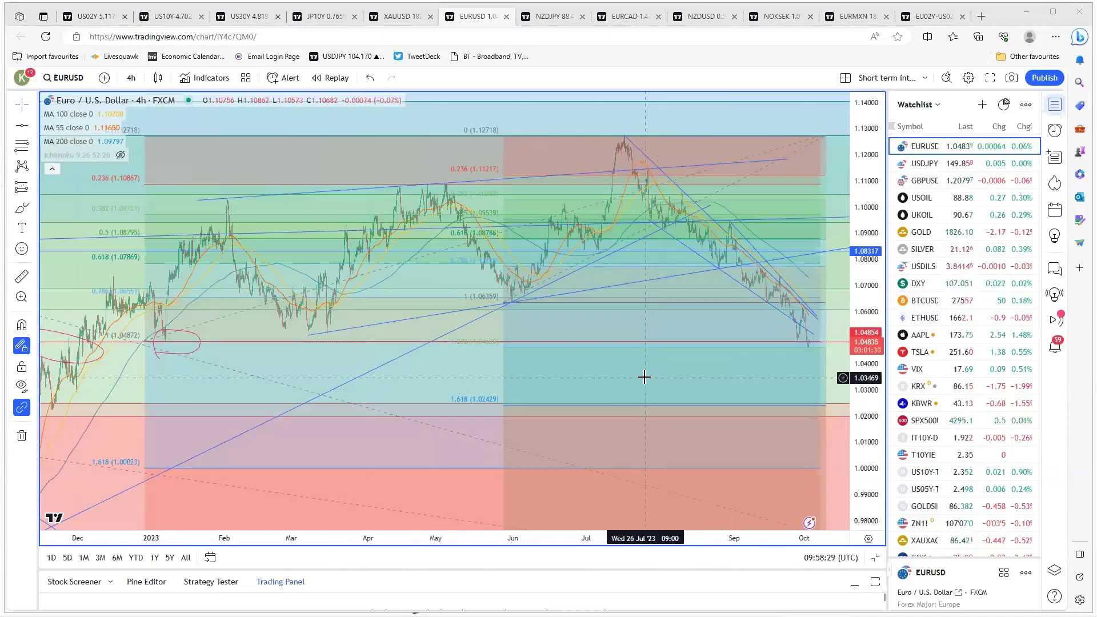
scroll(644, 377, "down", 2)
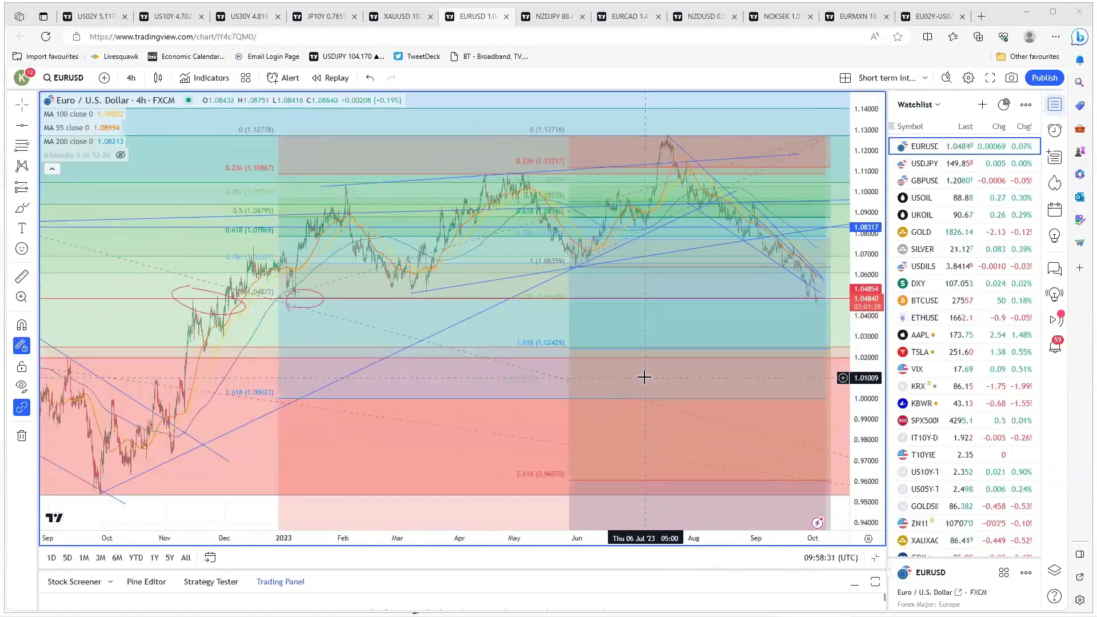
scroll(644, 377, "down", 1)
scroll(644, 377, "up", 1)
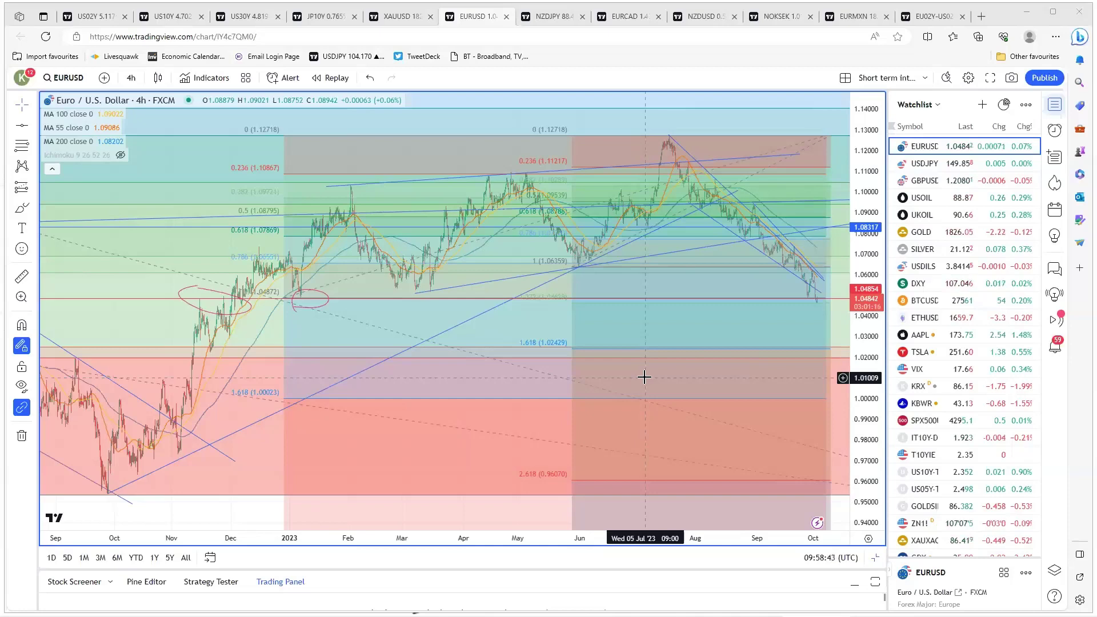
scroll(644, 377, "down", 3)
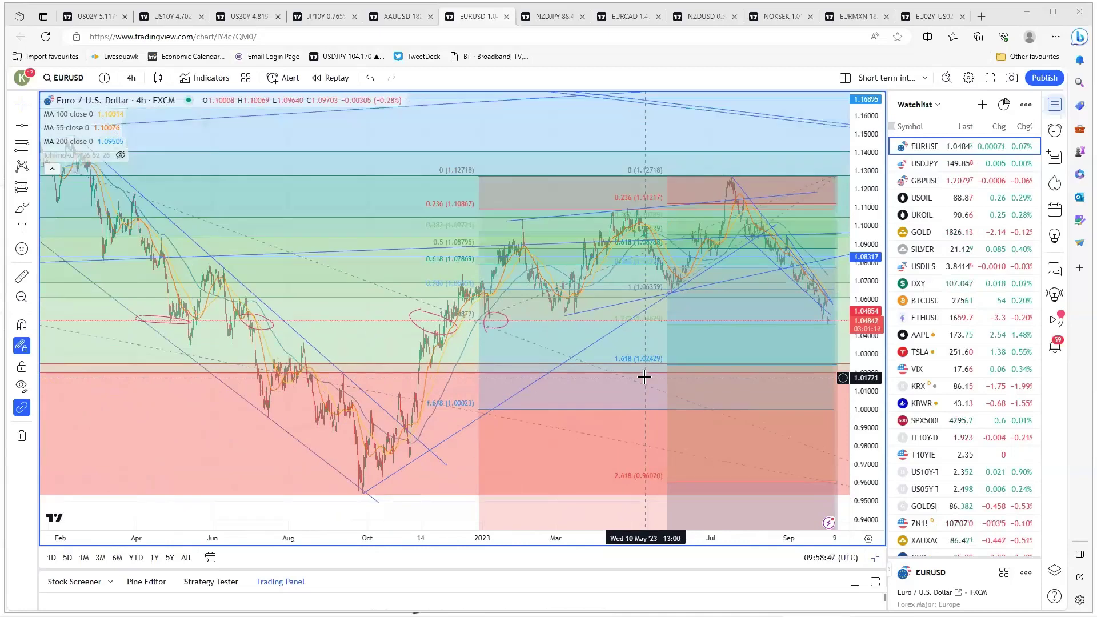
scroll(644, 377, "up", 3)
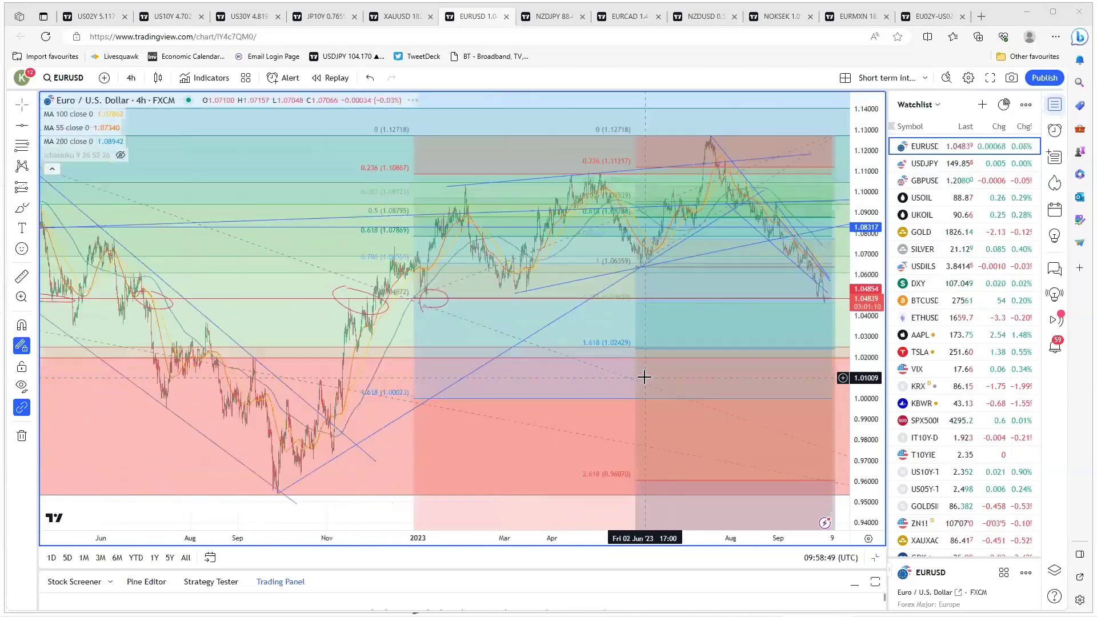
scroll(643, 377, "down", 3)
scroll(644, 377, "up", 3)
scroll(644, 377, "down", 2)
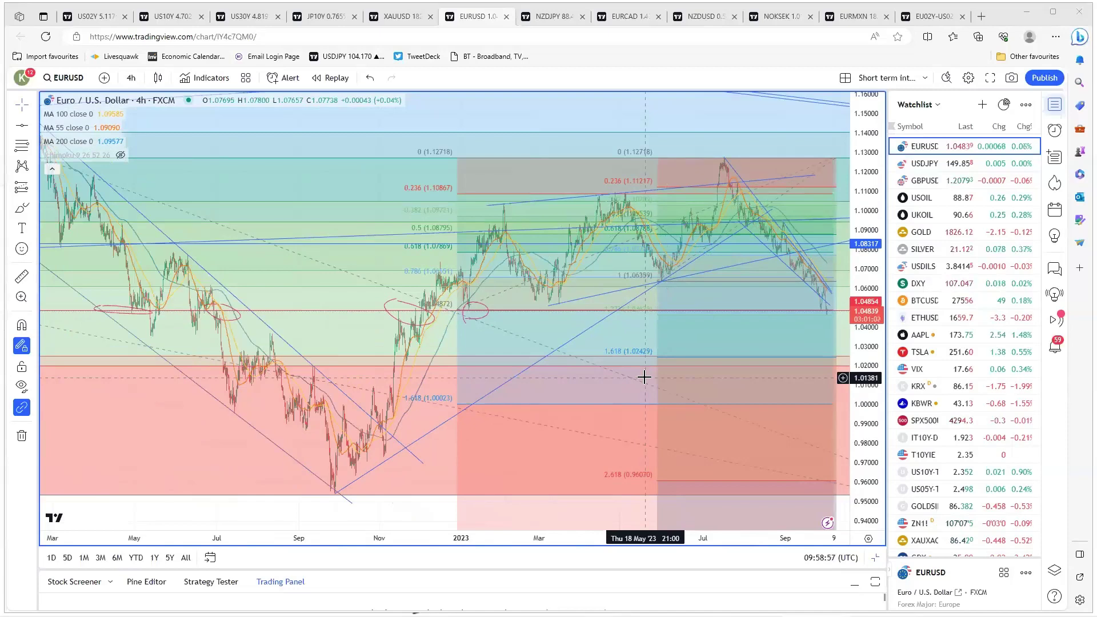
scroll(644, 377, "down", 2)
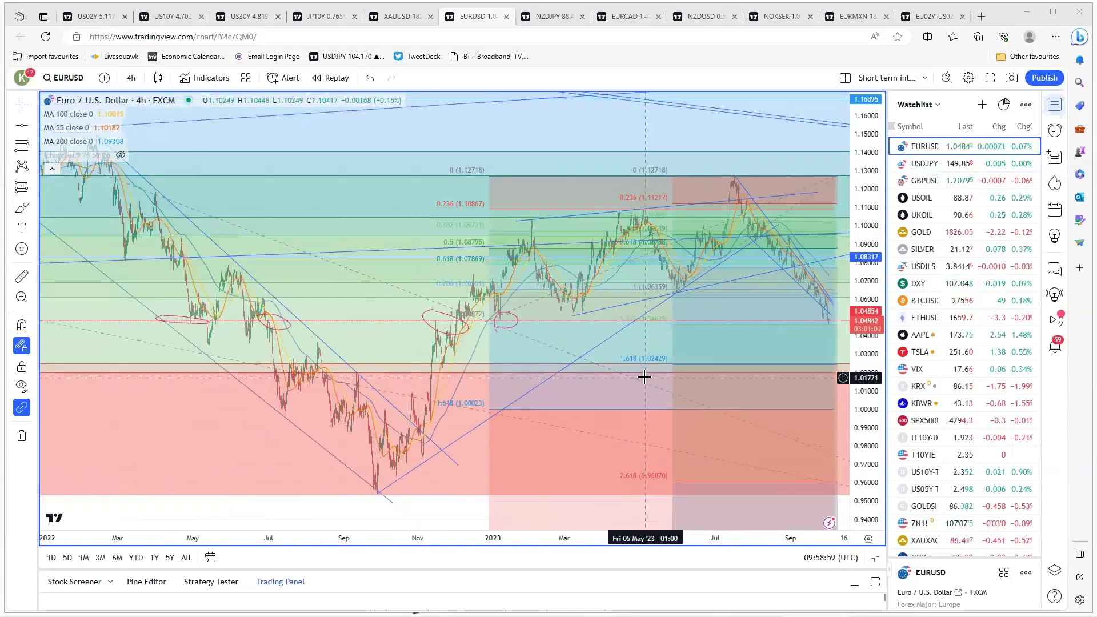
scroll(625, 410, "up", 4)
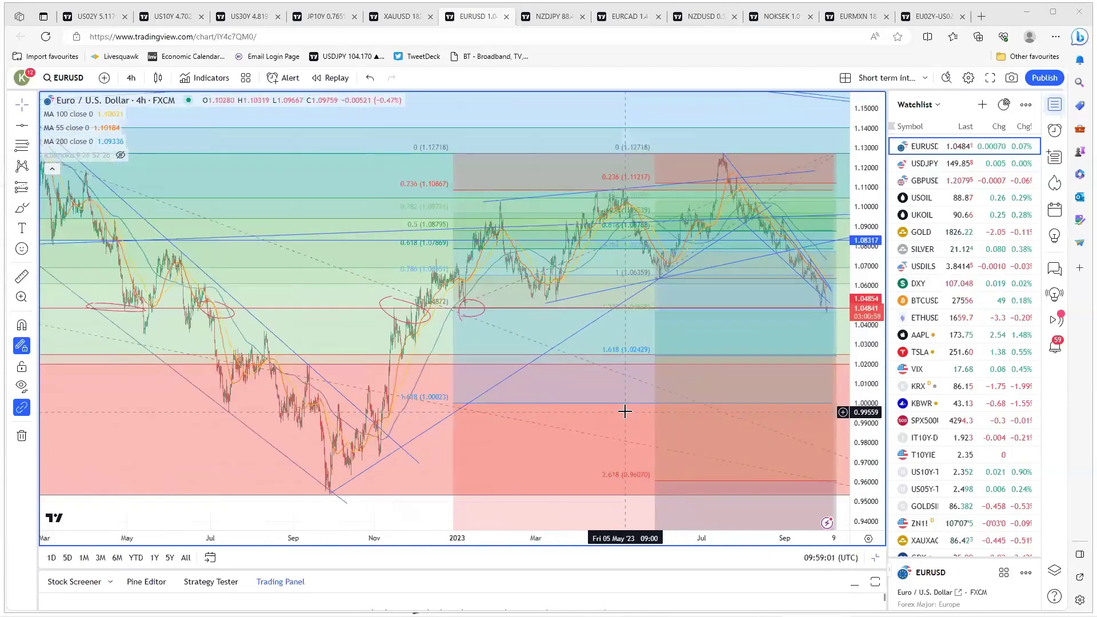
scroll(624, 410, "down", 2)
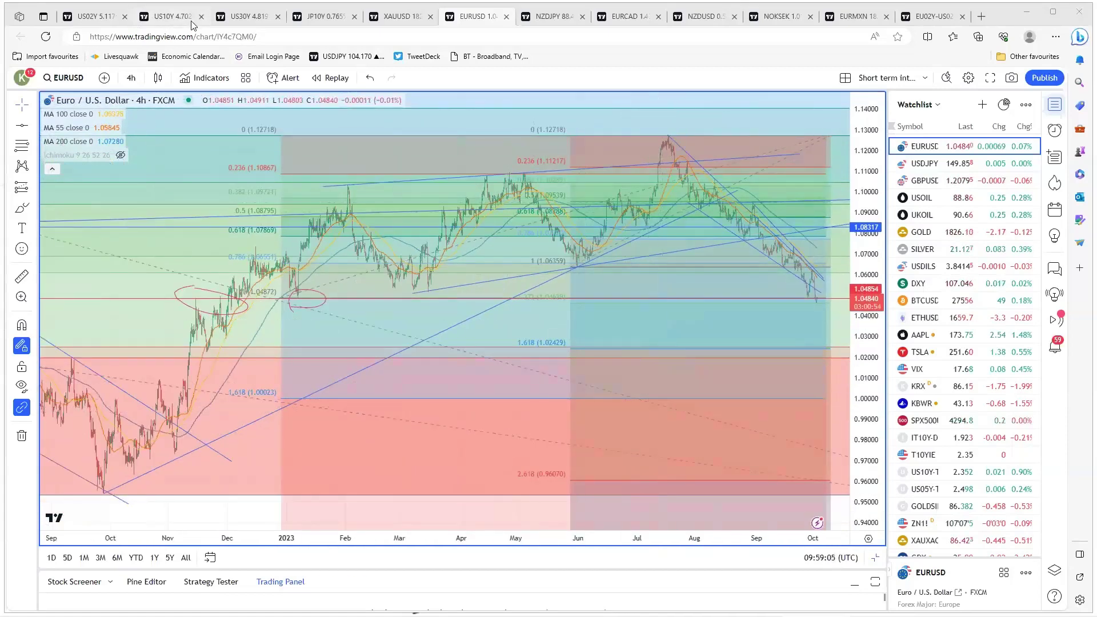
mouse_move(175, 25)
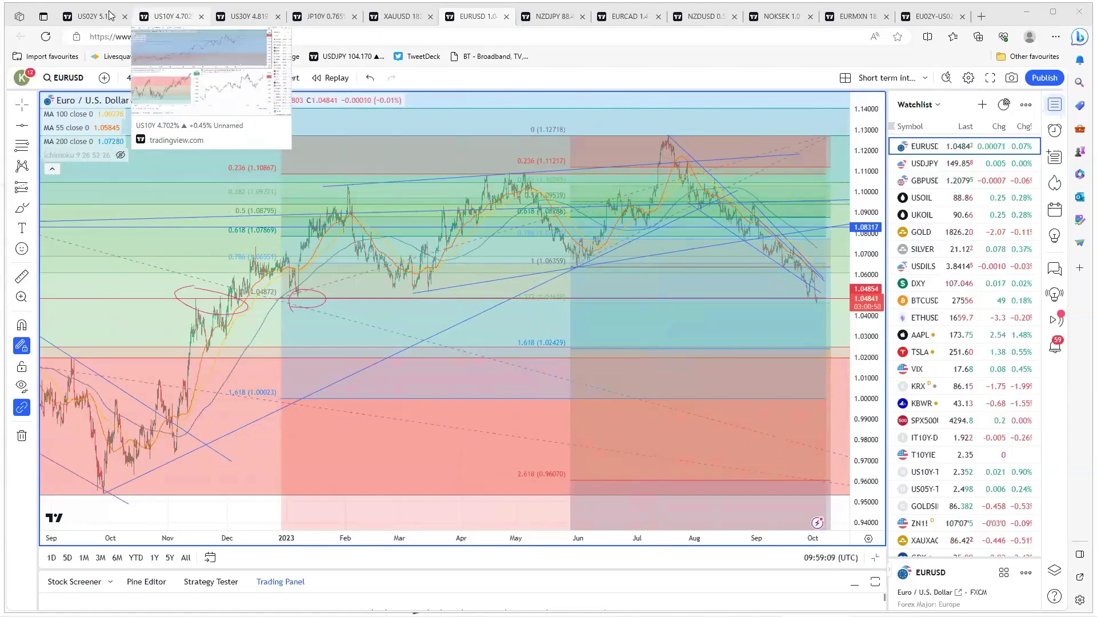
Maximize the US30Y weekly yield chart and zoom it to cover 2014 to 2023
mouse_move(234, 21)
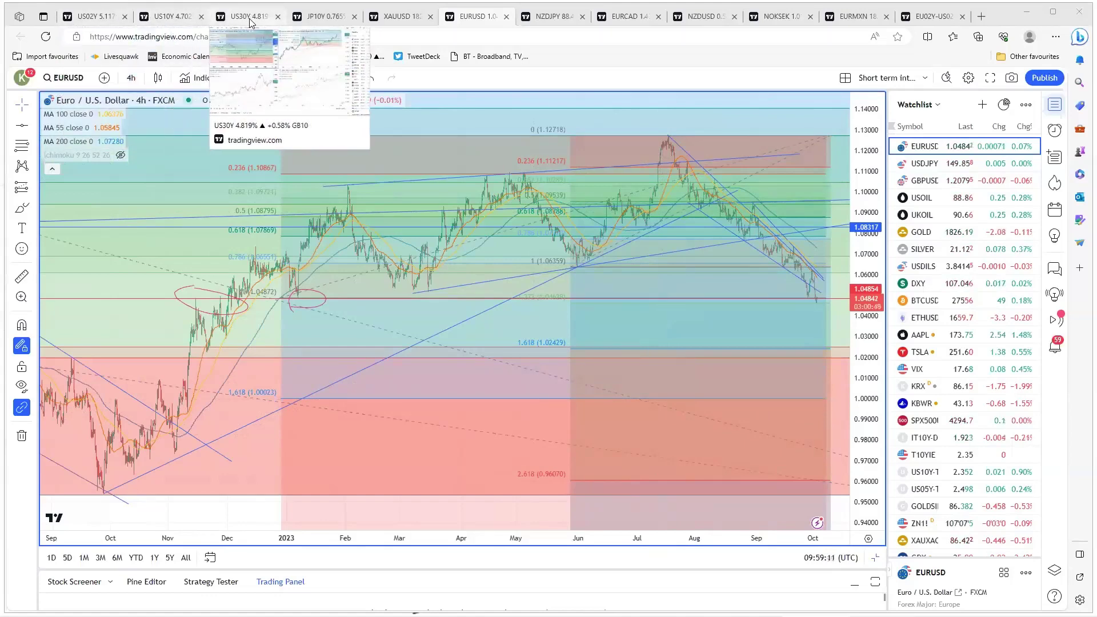
left_click(249, 22)
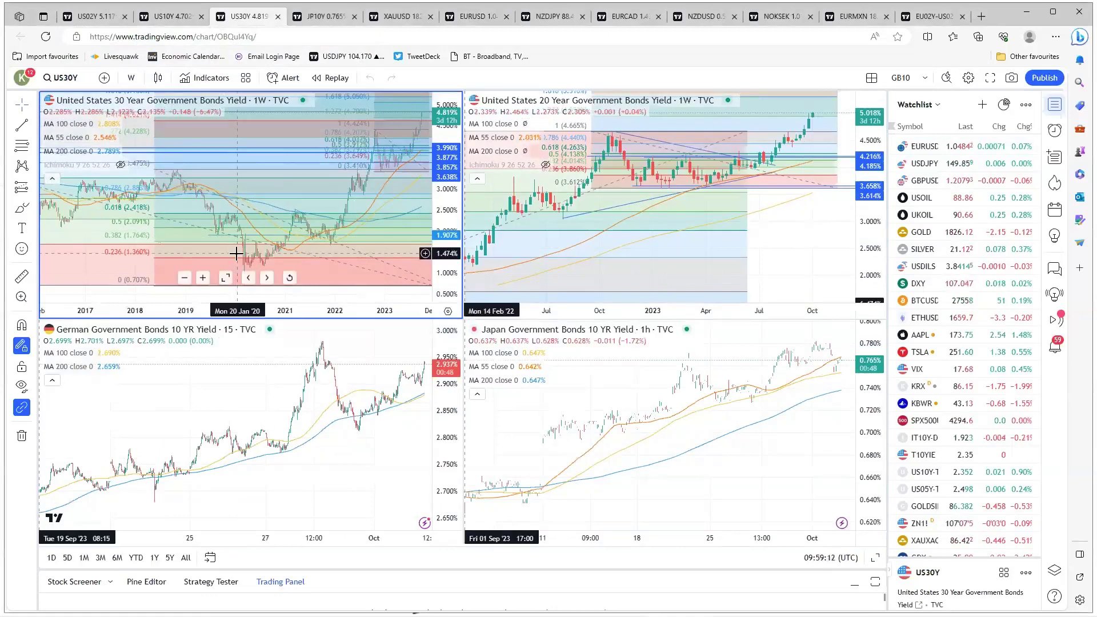
key("alt+Return")
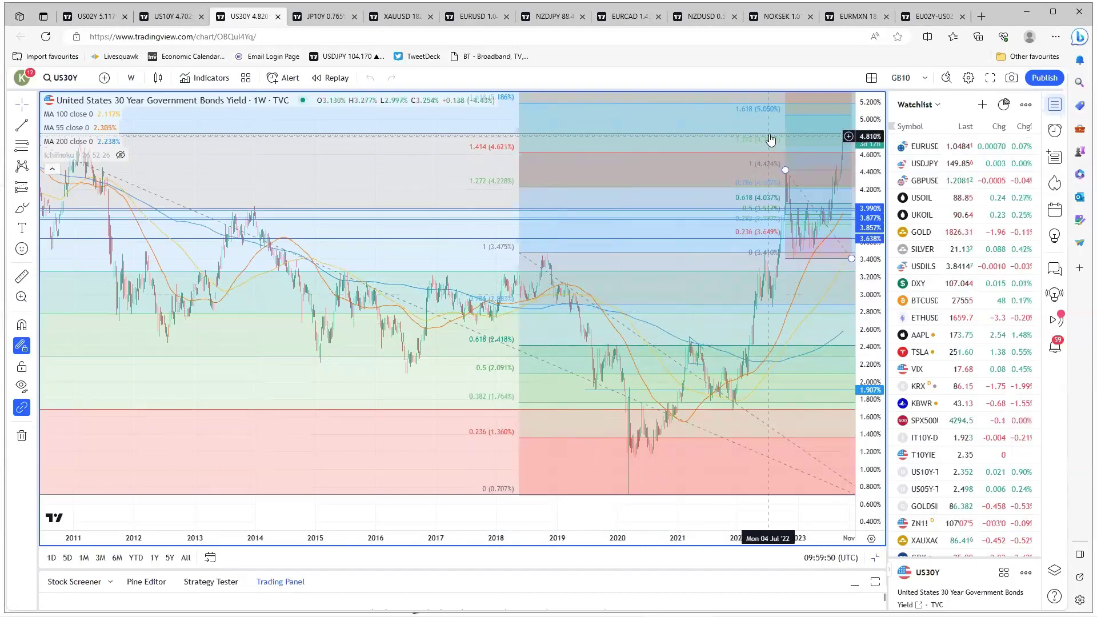
scroll(471, 367, "up", 2)
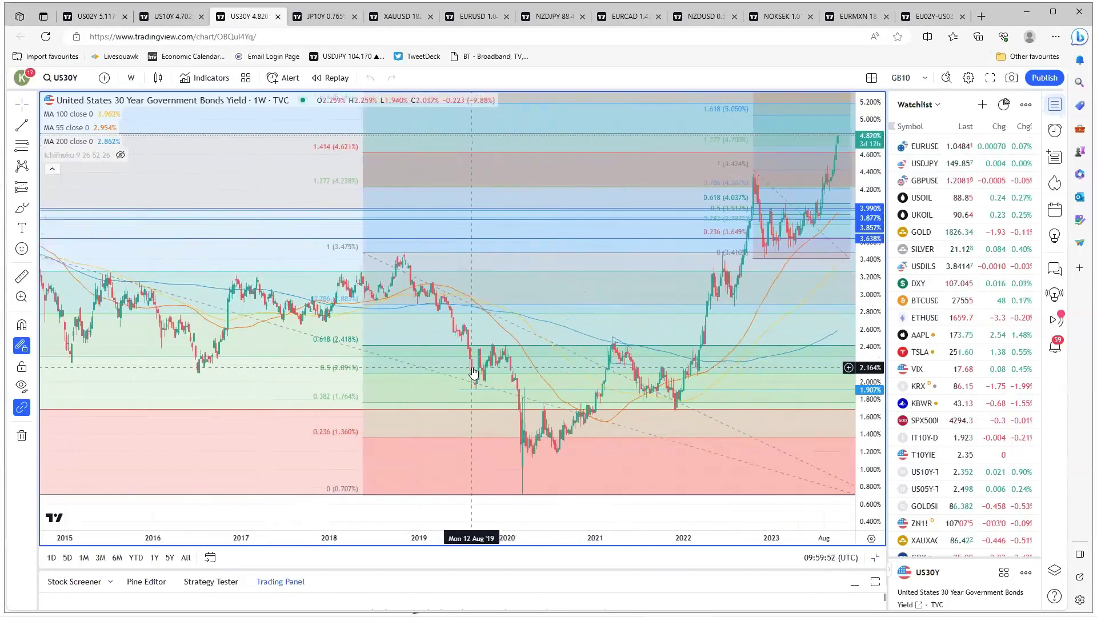
scroll(475, 372, "down", 3)
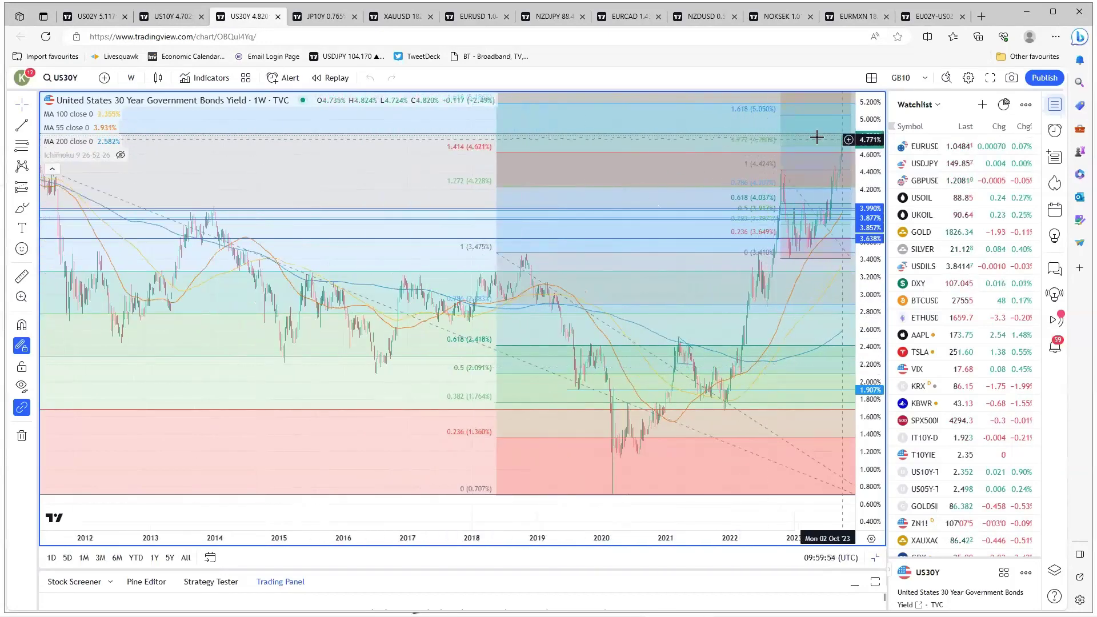
scroll(504, 364, "down", 2)
scroll(503, 364, "down", 2)
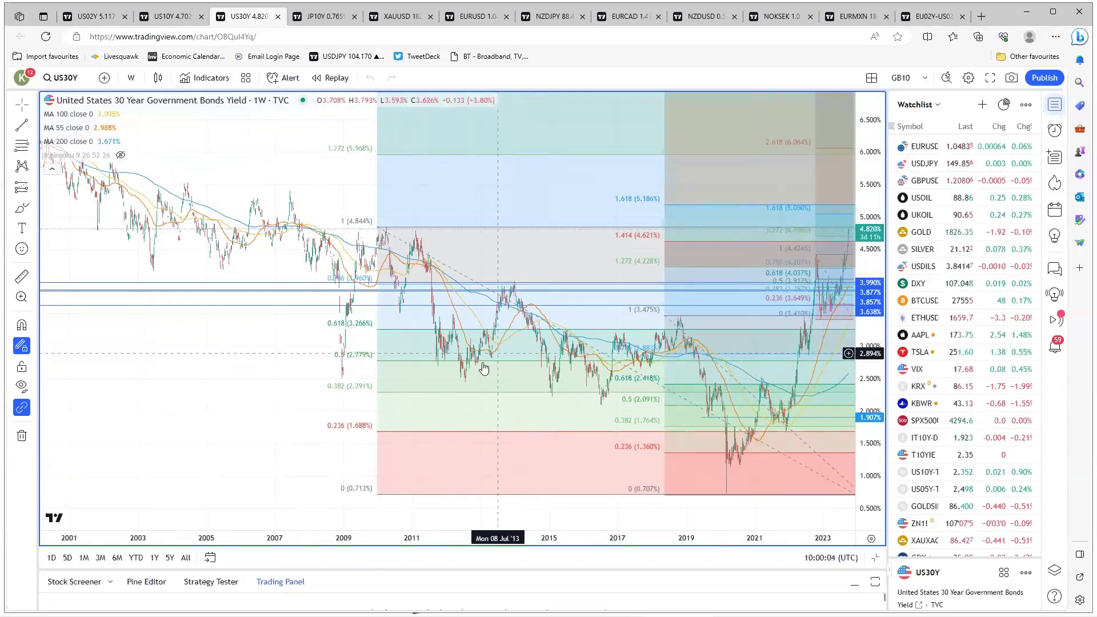
scroll(436, 367, "up", 5)
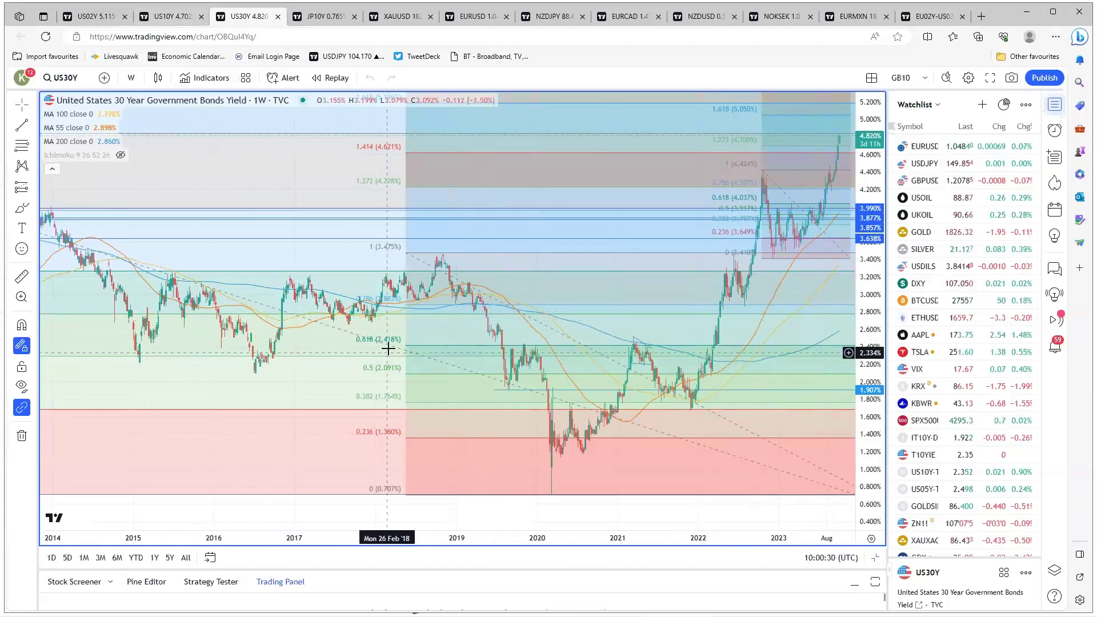
mouse_move(451, 503)
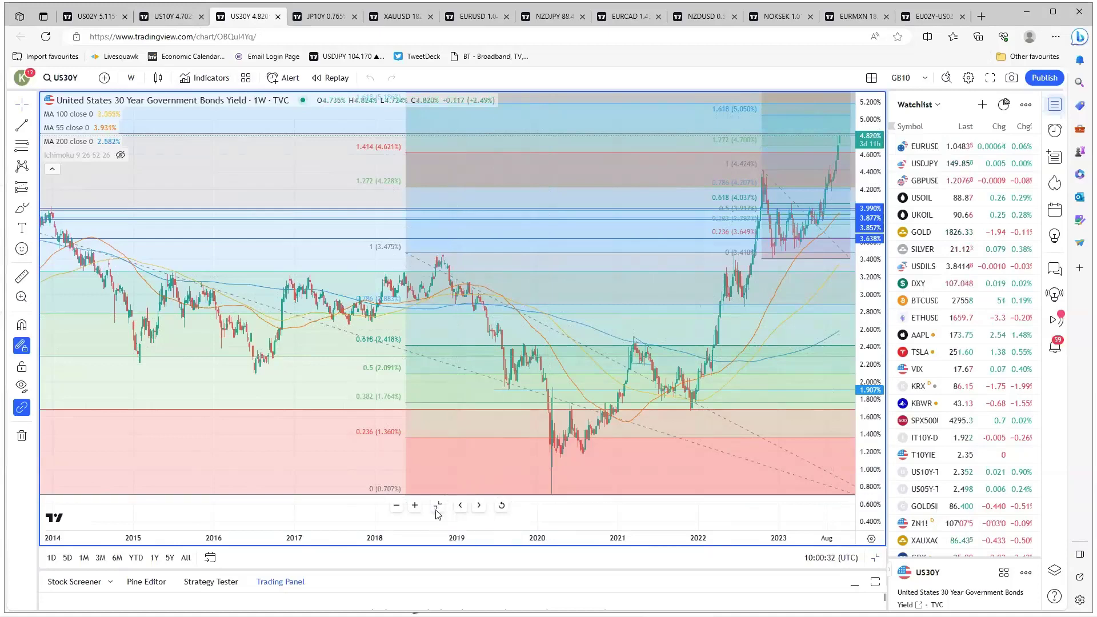
Maximize the XAUUSD gold 4-hour chart from the metals layout, zoomed to December–November
left_click(436, 507)
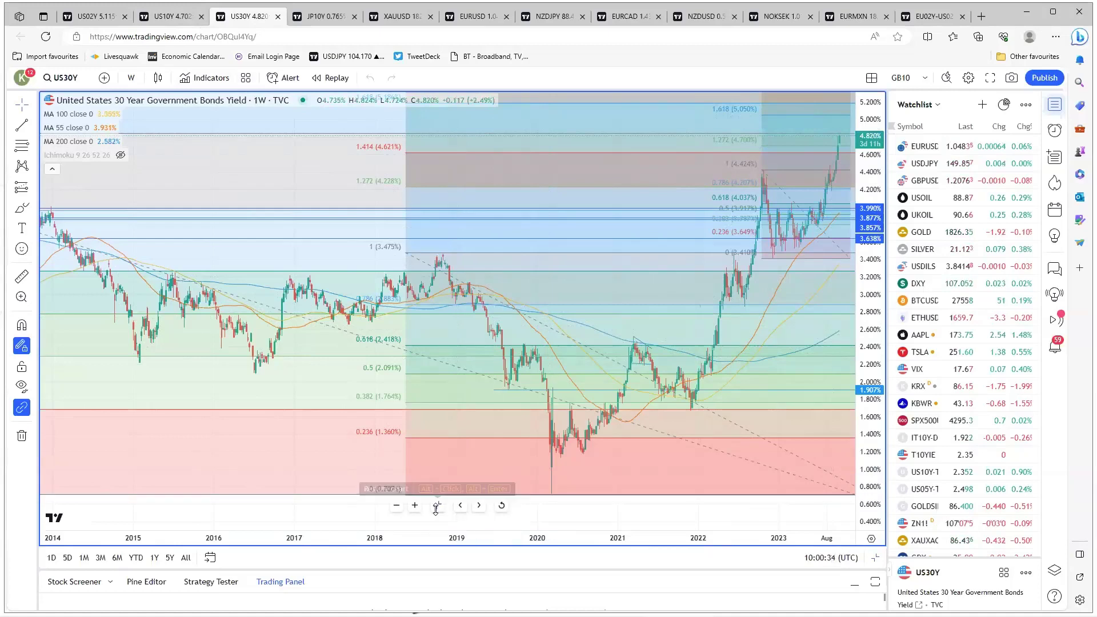
left_click(401, 17)
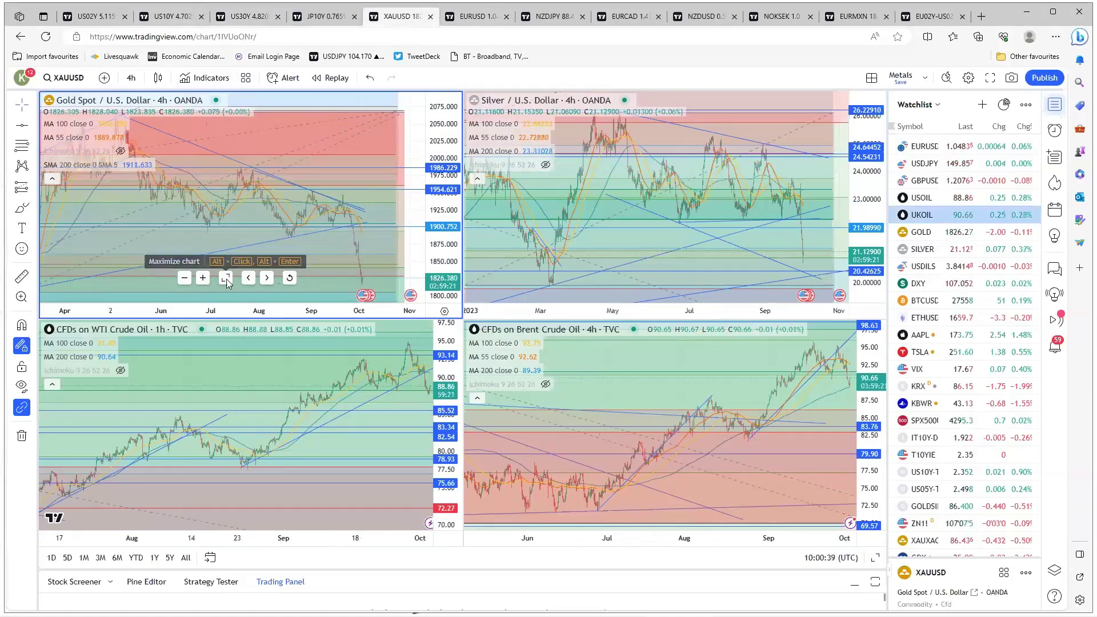
left_click(227, 279)
scroll(502, 333, "up", 5)
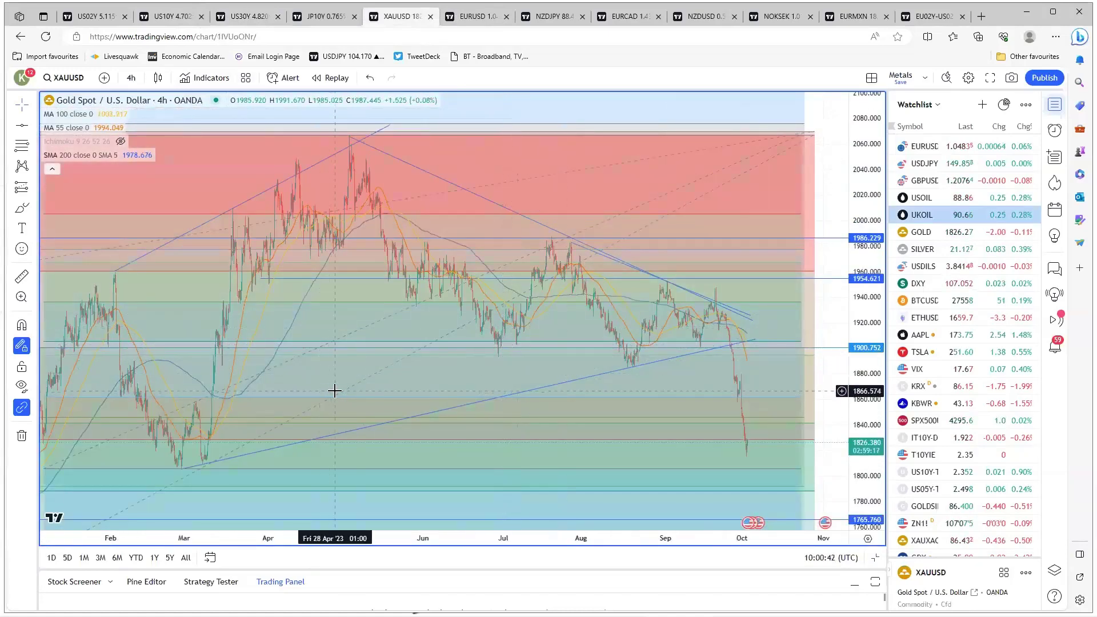
scroll(335, 389, "down", 2)
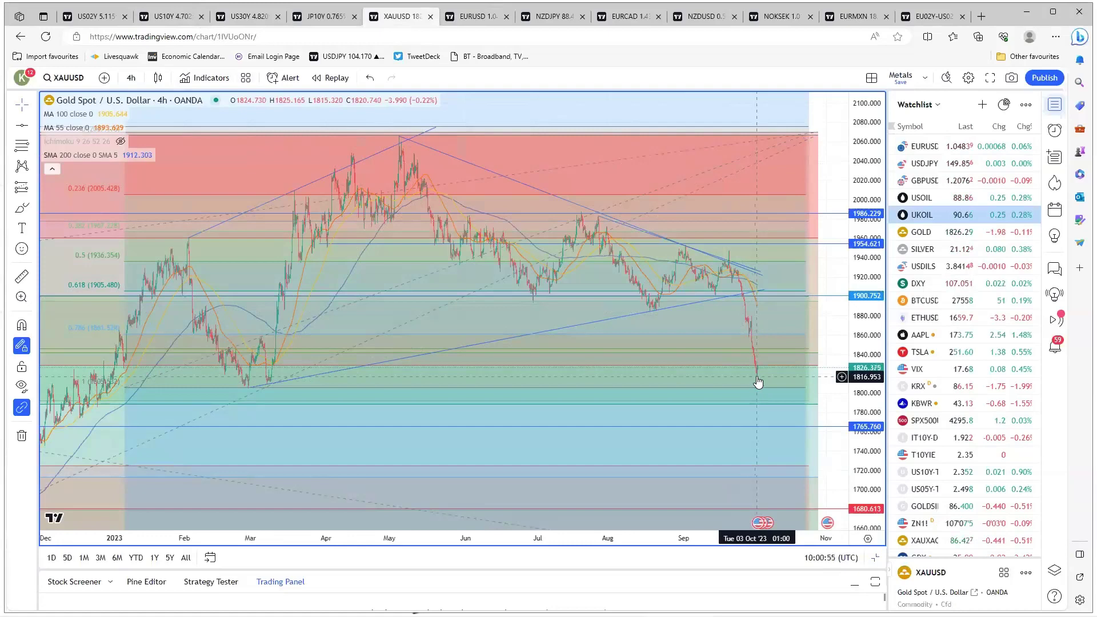
scroll(755, 376, "down", 3)
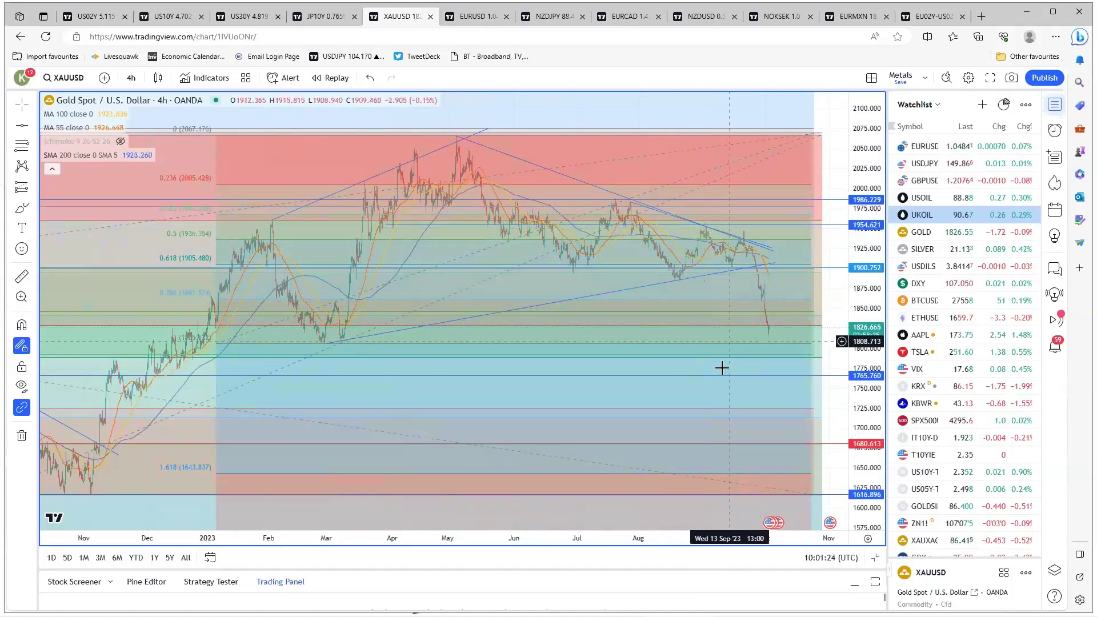
scroll(710, 394, "up", 4)
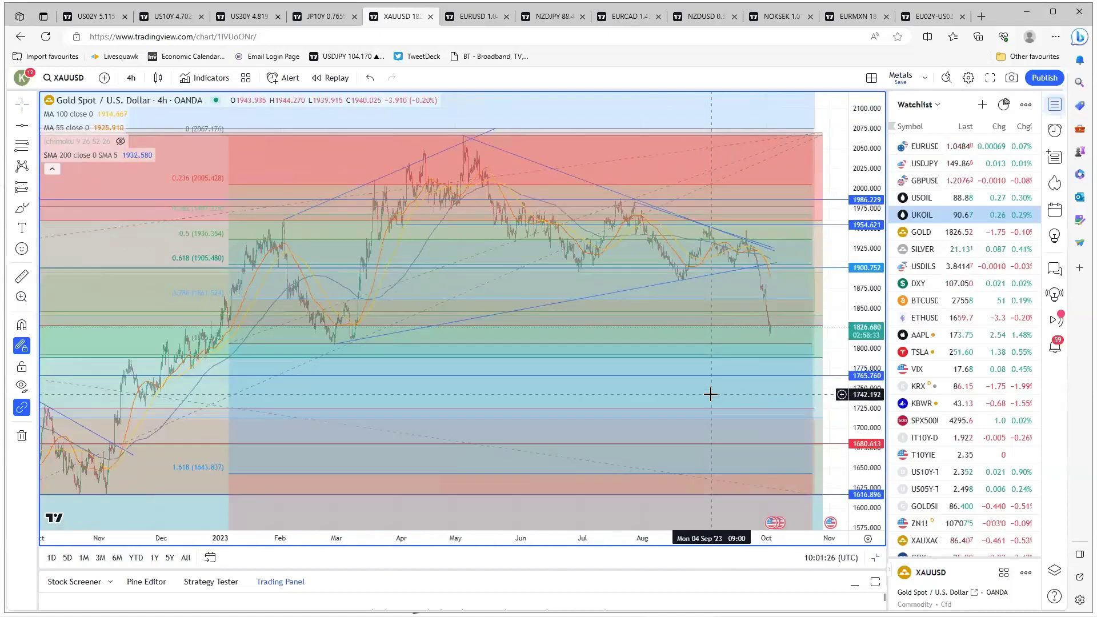
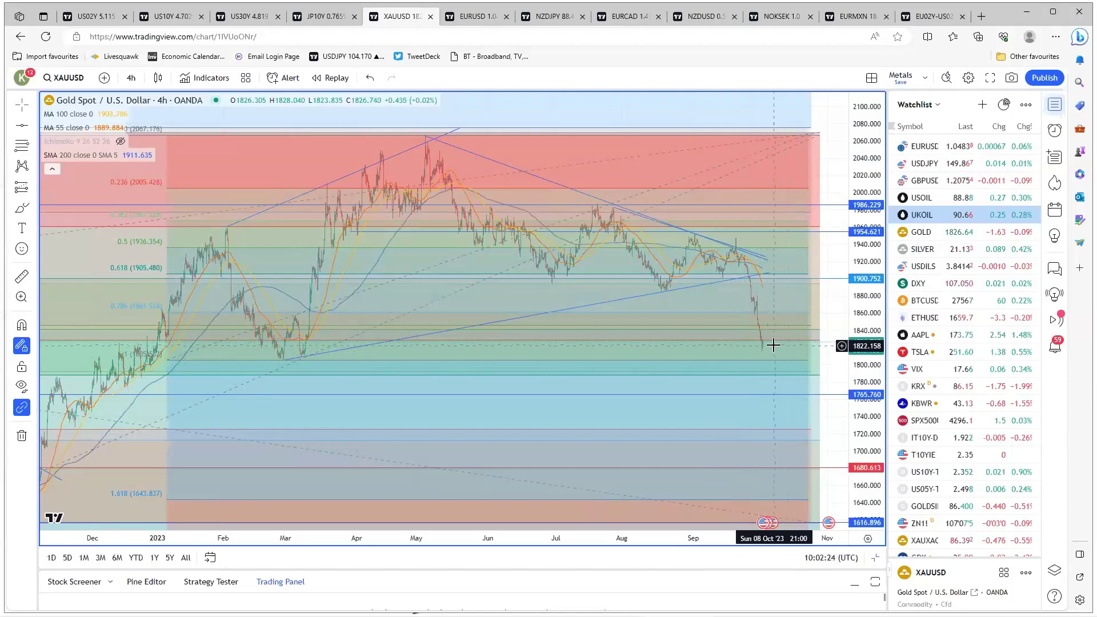
Zoom the gold chart and select its rising trendline
scroll(593, 379, "up", 1)
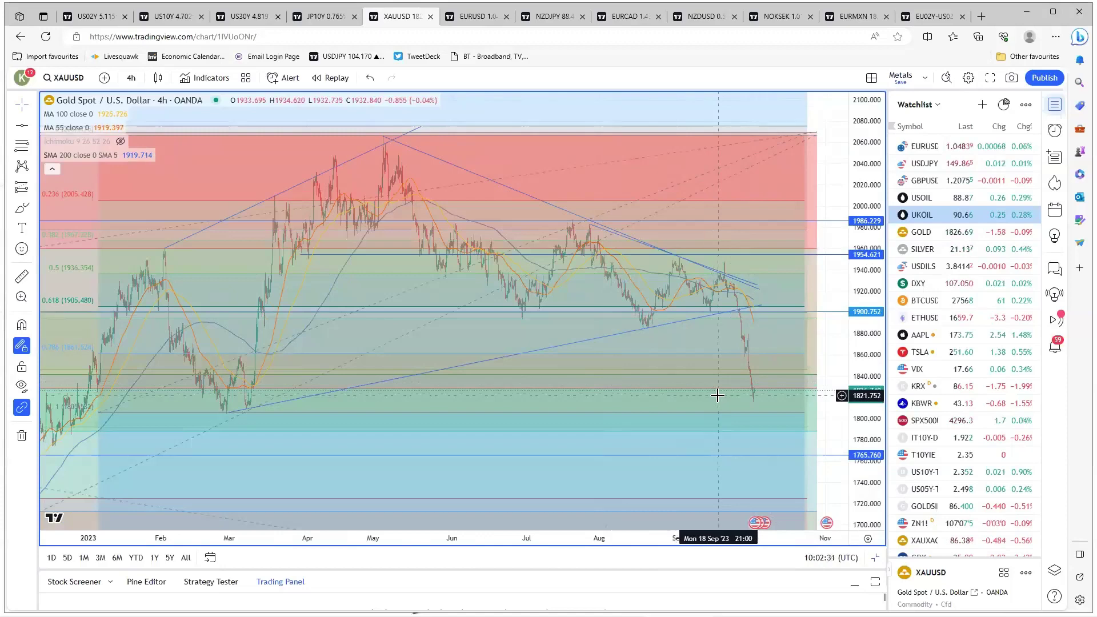
scroll(717, 395, "down", 3)
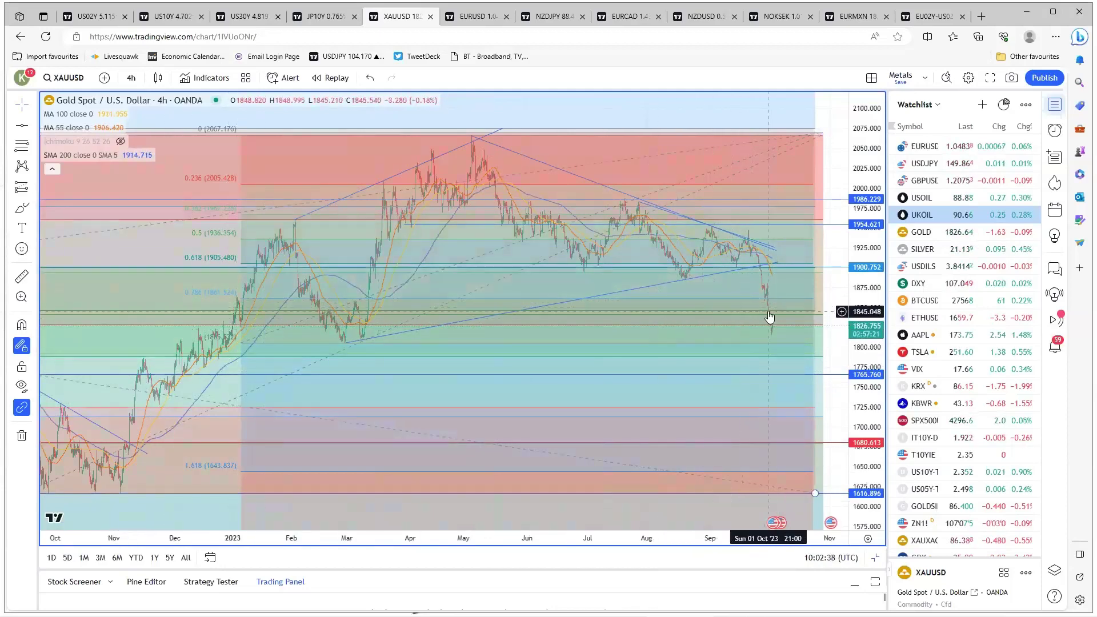
scroll(630, 371, "down", 1)
scroll(630, 371, "down", 2)
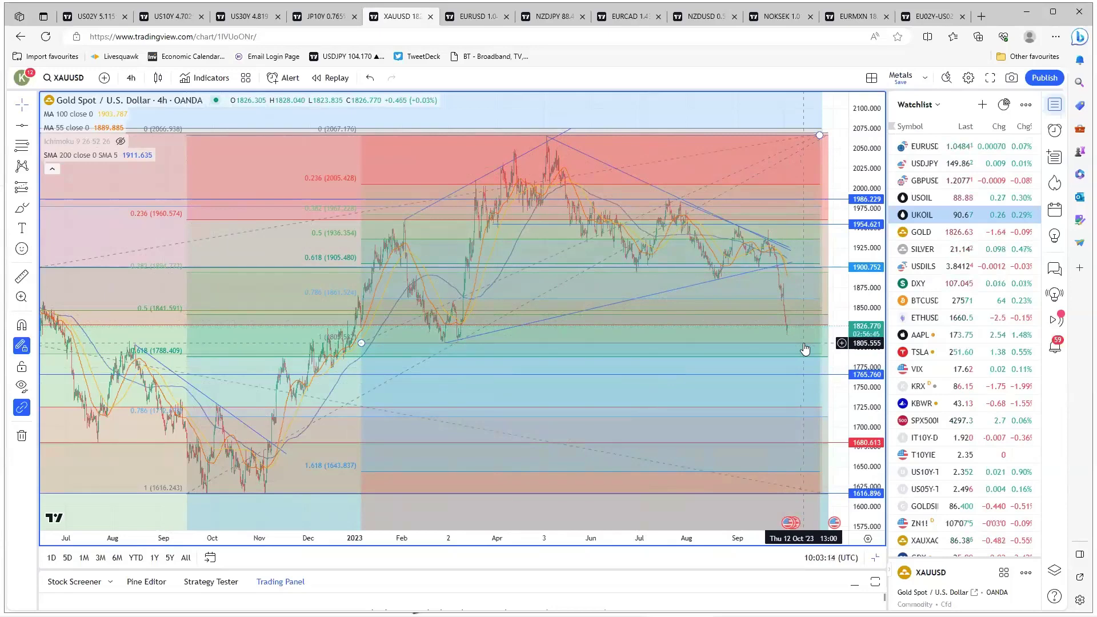
left_click(444, 343)
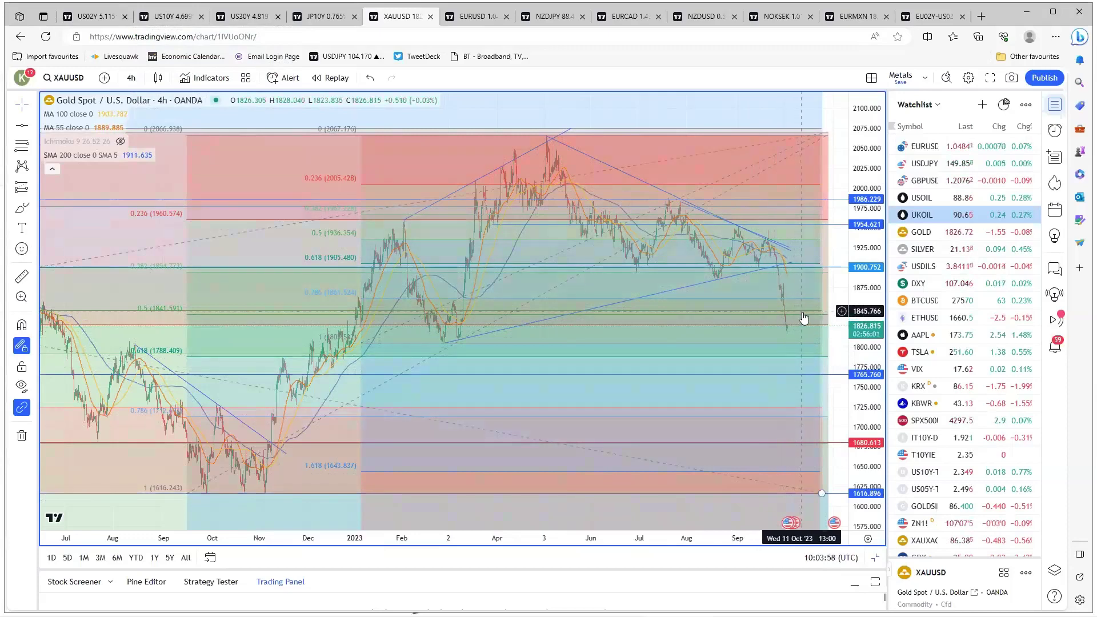
Restore the four-chart layout of gold, silver, WTI and Brent crude
scroll(597, 366, "down", 2)
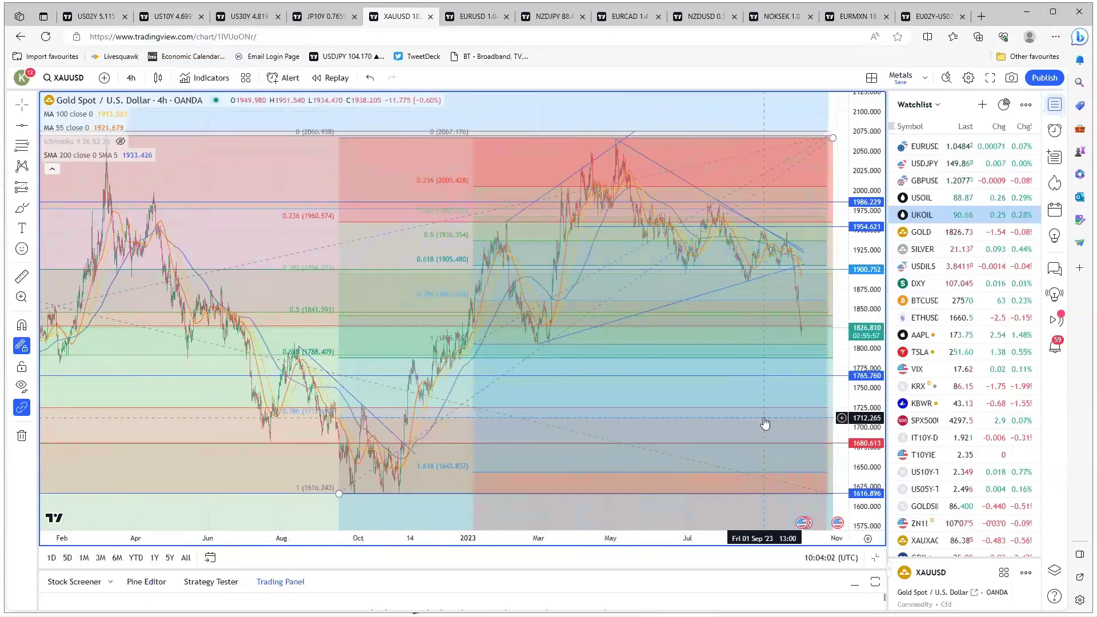
scroll(766, 423, "up", 2)
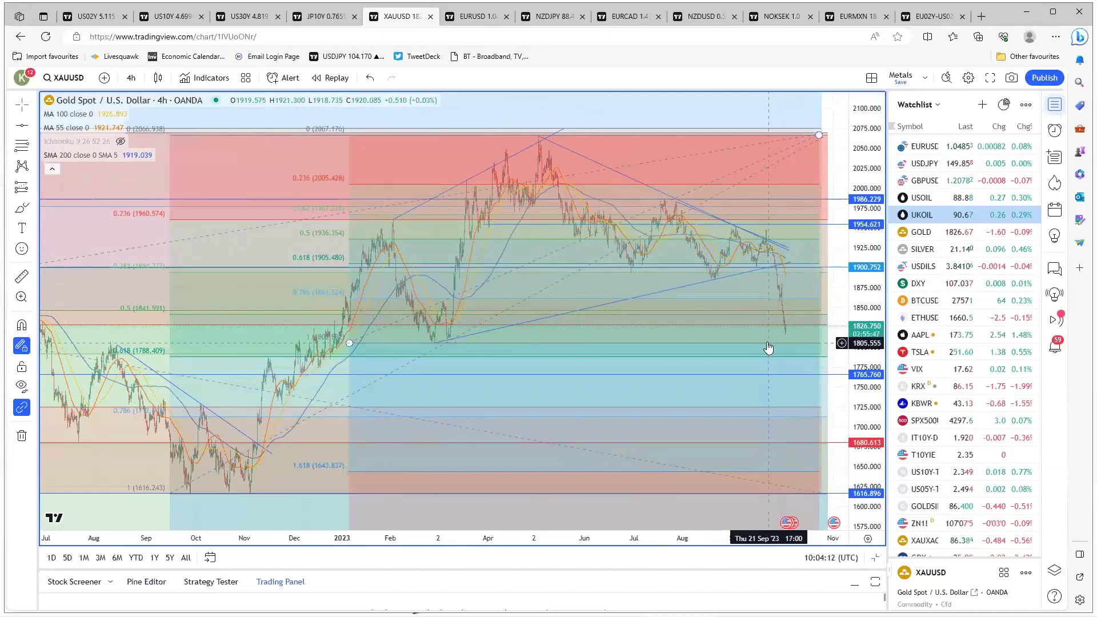
scroll(591, 407, "down", 3)
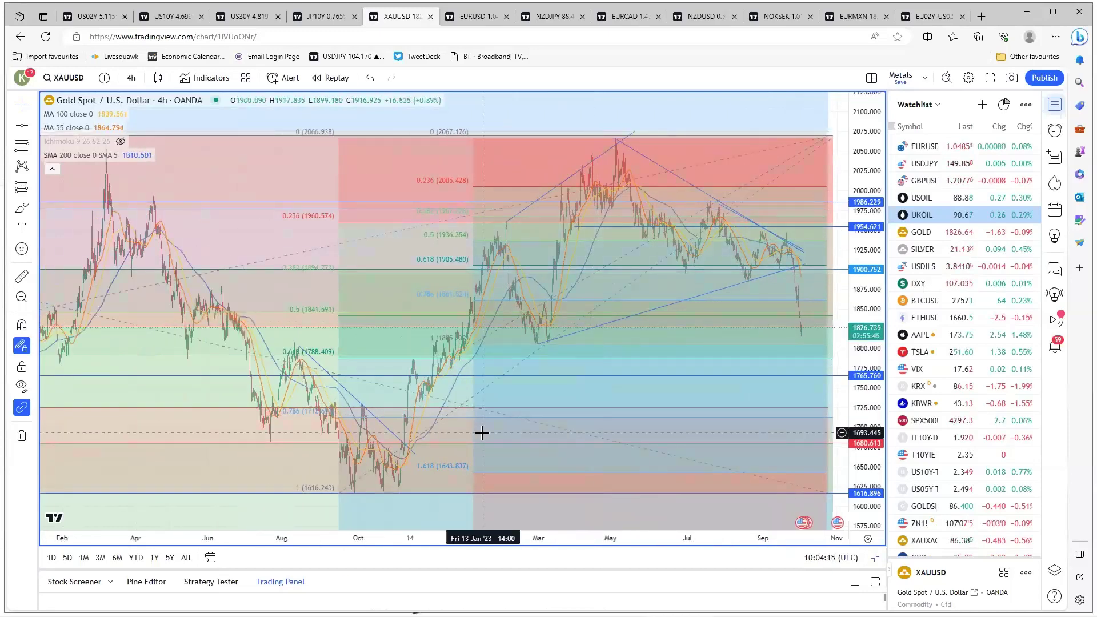
mouse_move(435, 504)
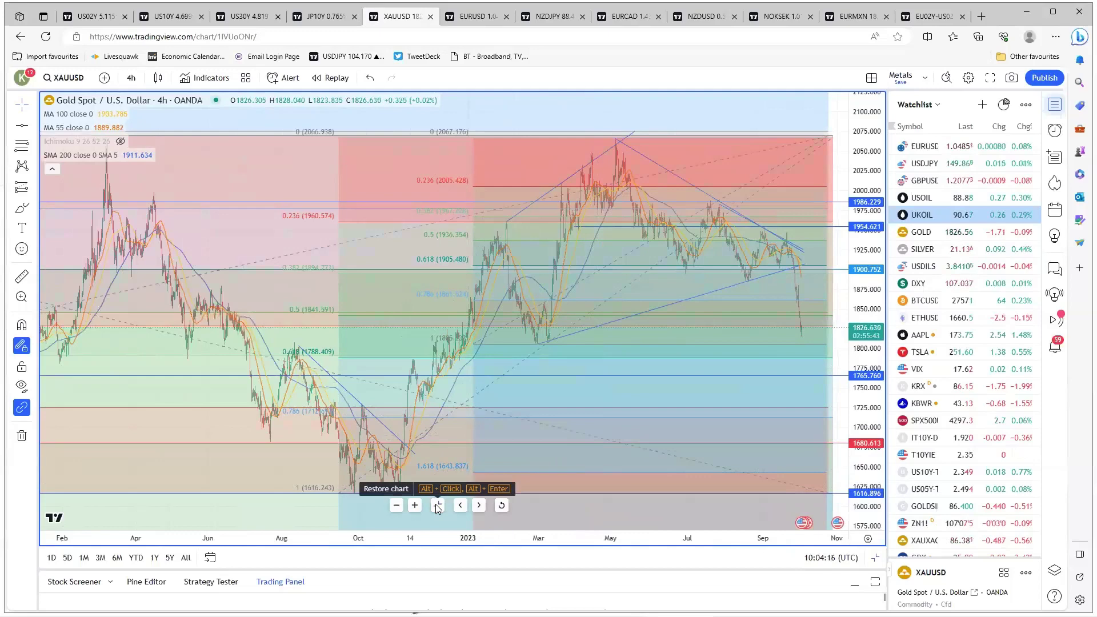
left_click(435, 503)
Maximize the silver XAGUSD 4-hour chart and zoom out its time axis
left_click(650, 277)
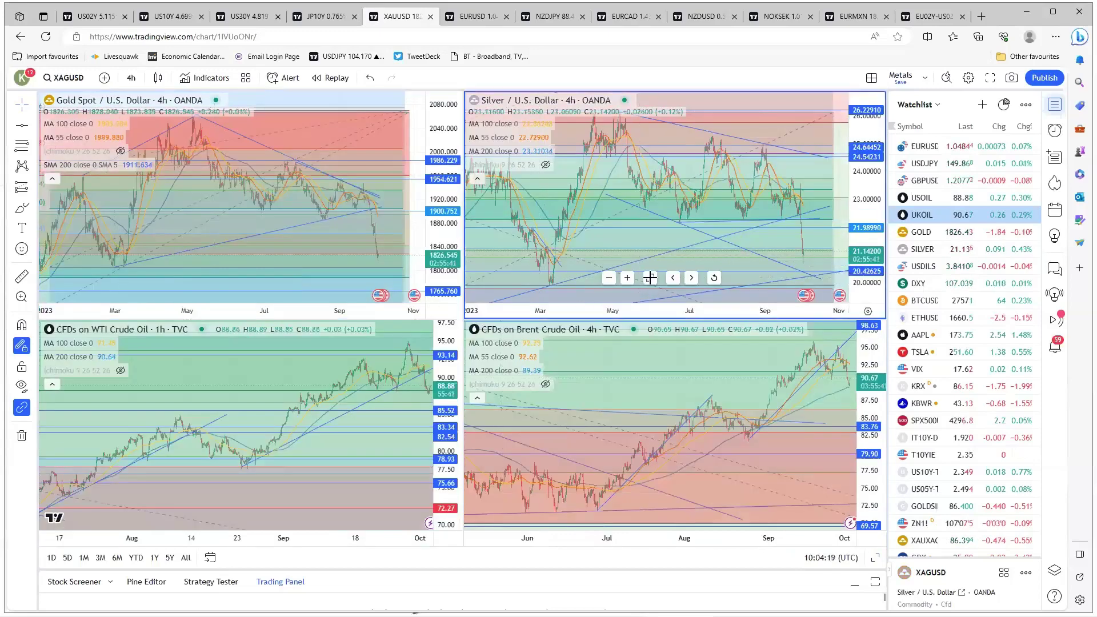
left_click(650, 278)
scroll(569, 453, "down", 4)
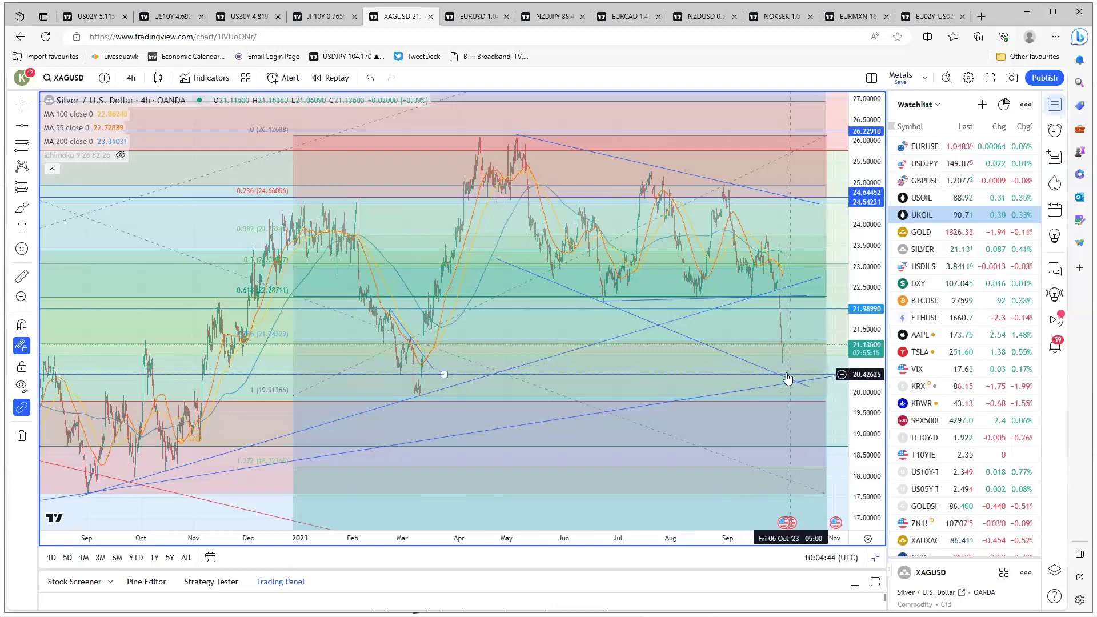
Inspect the silver chart's descending trendline, then switch to the CAD charts tab
left_click(806, 388)
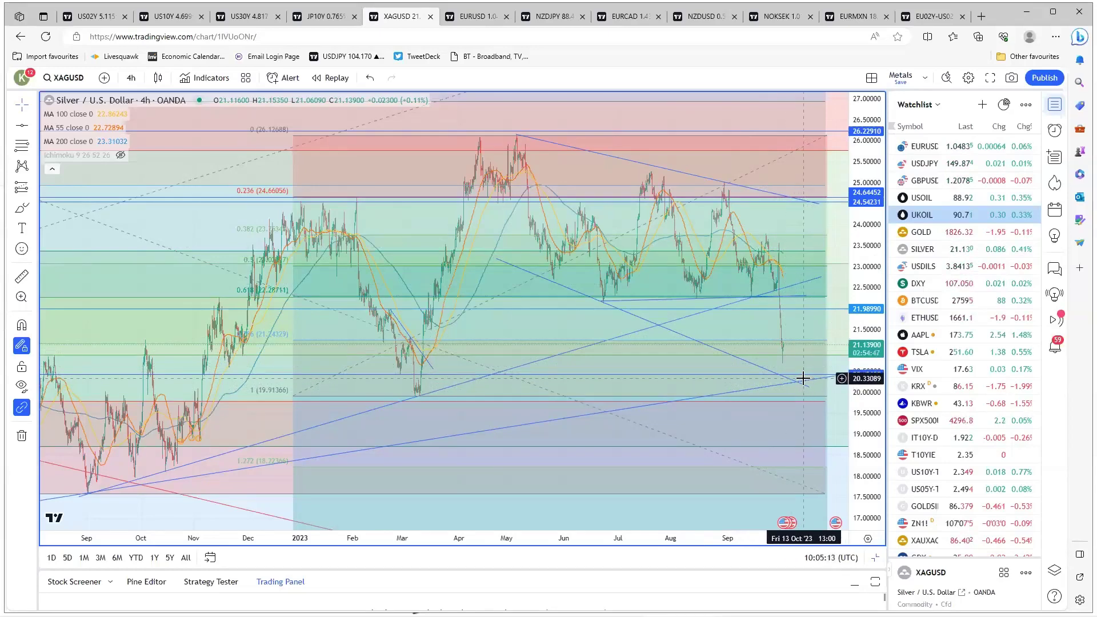
scroll(803, 379, "down", 3)
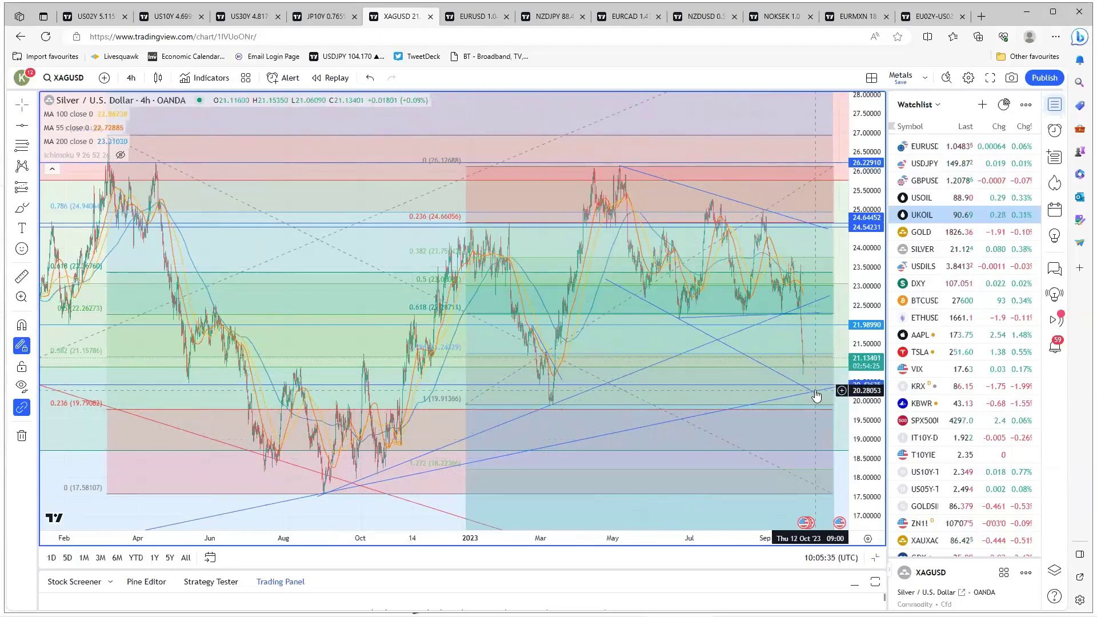
scroll(583, 390, "up", 3)
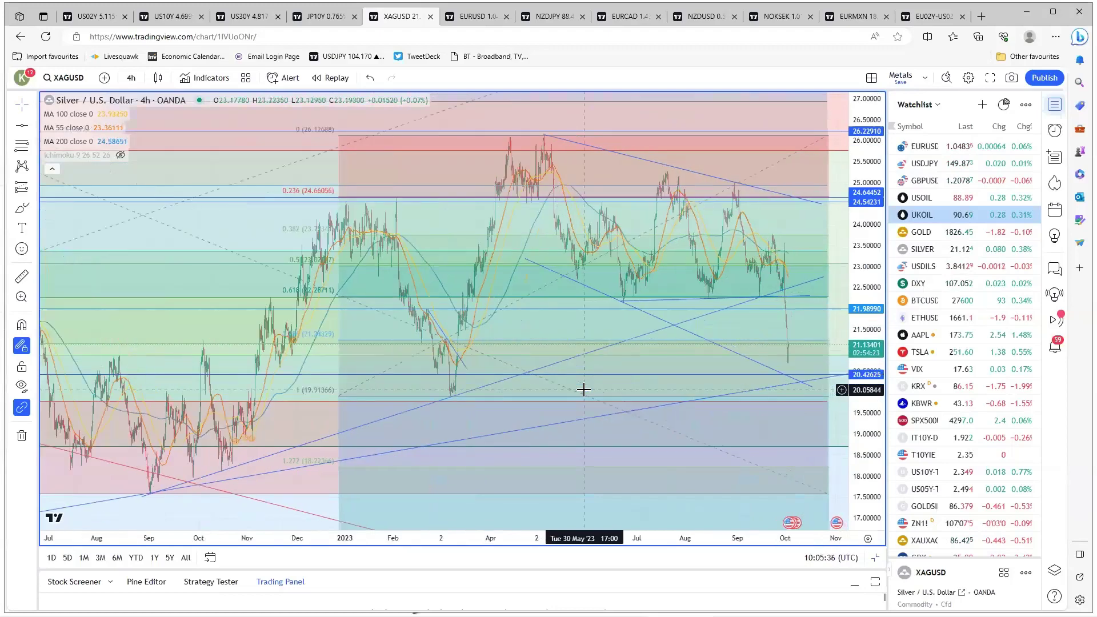
scroll(583, 389, "down", 2)
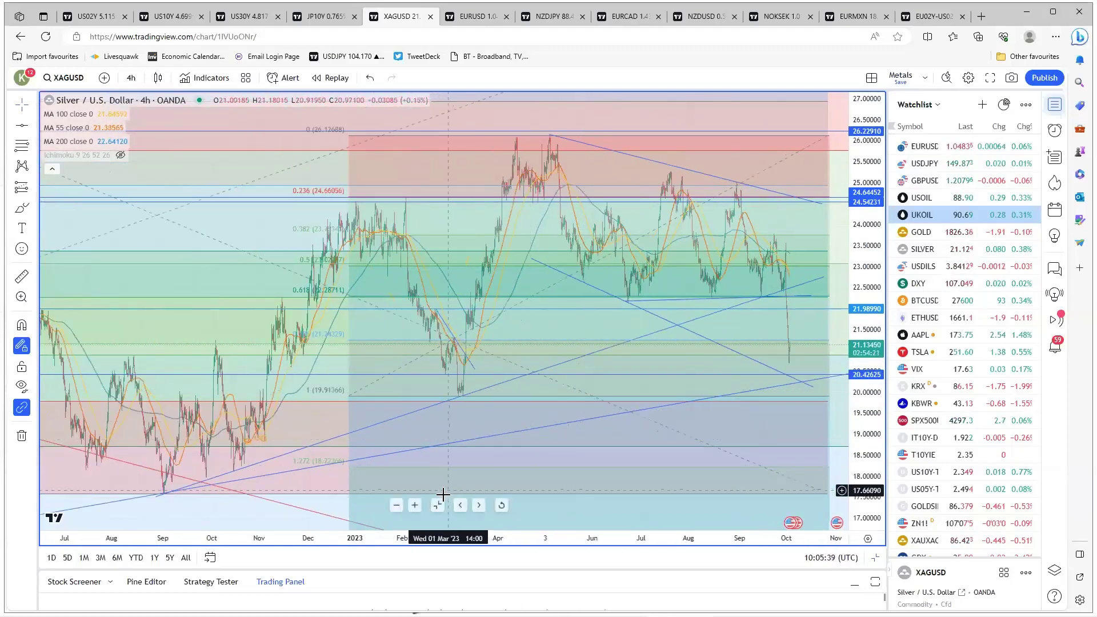
left_click(624, 21)
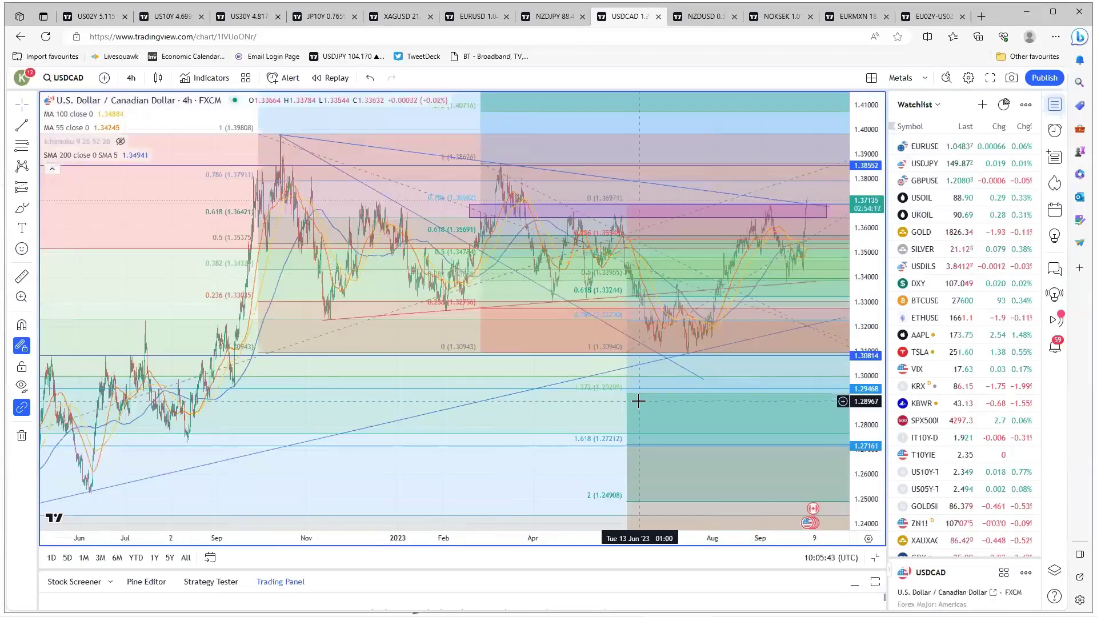
Select the purple resistance zone on USD/CAD and restore the four-chart CAD layout
scroll(638, 401, "up", 3)
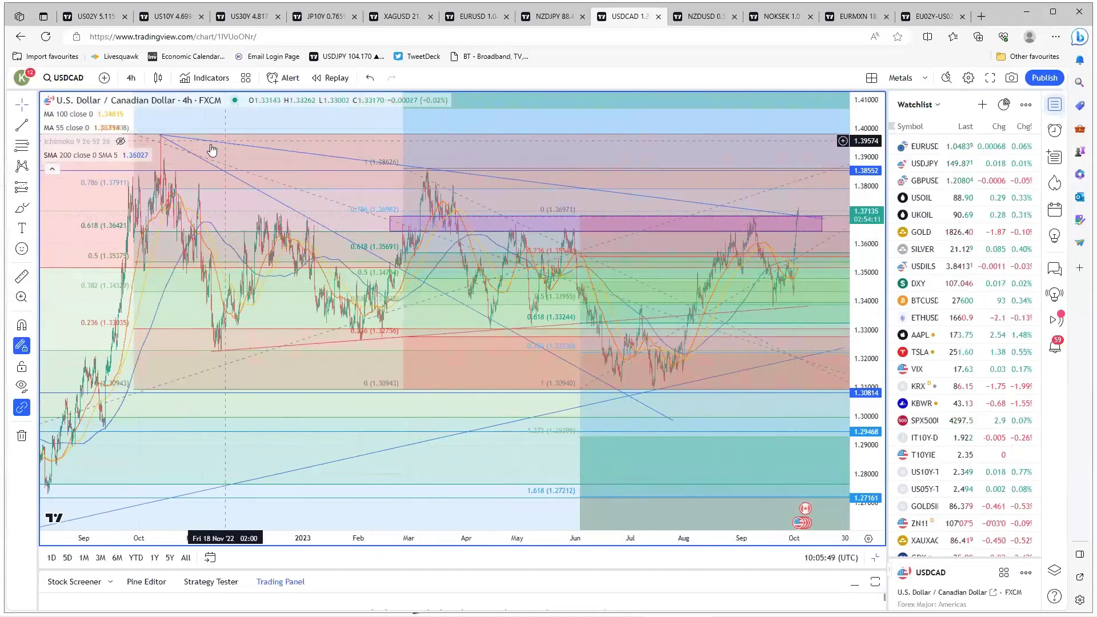
left_click(798, 223)
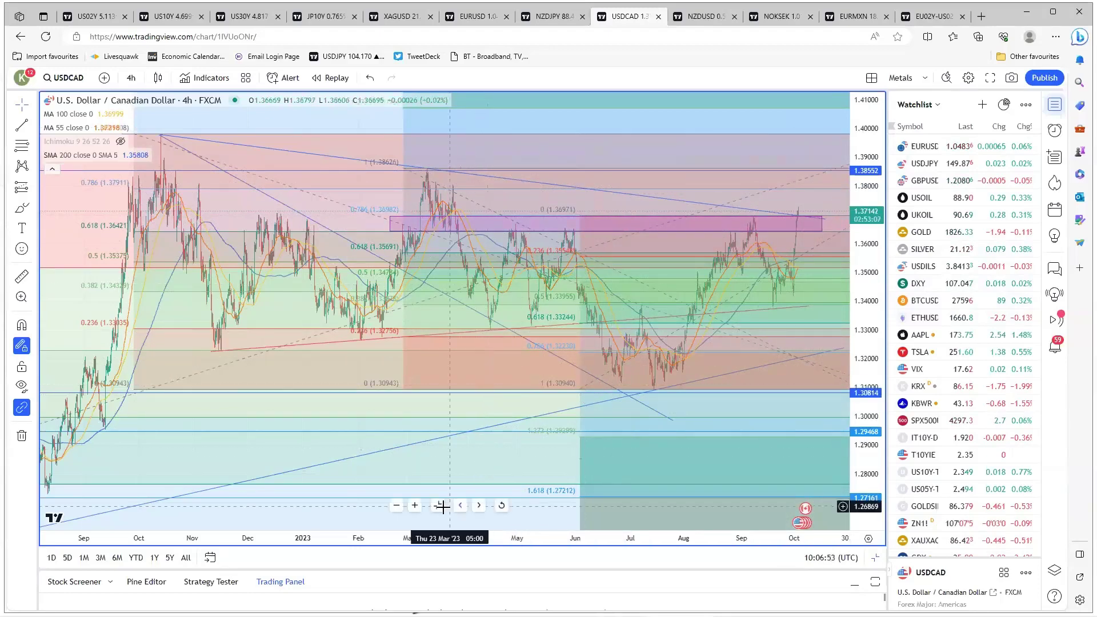
key("alt+Return")
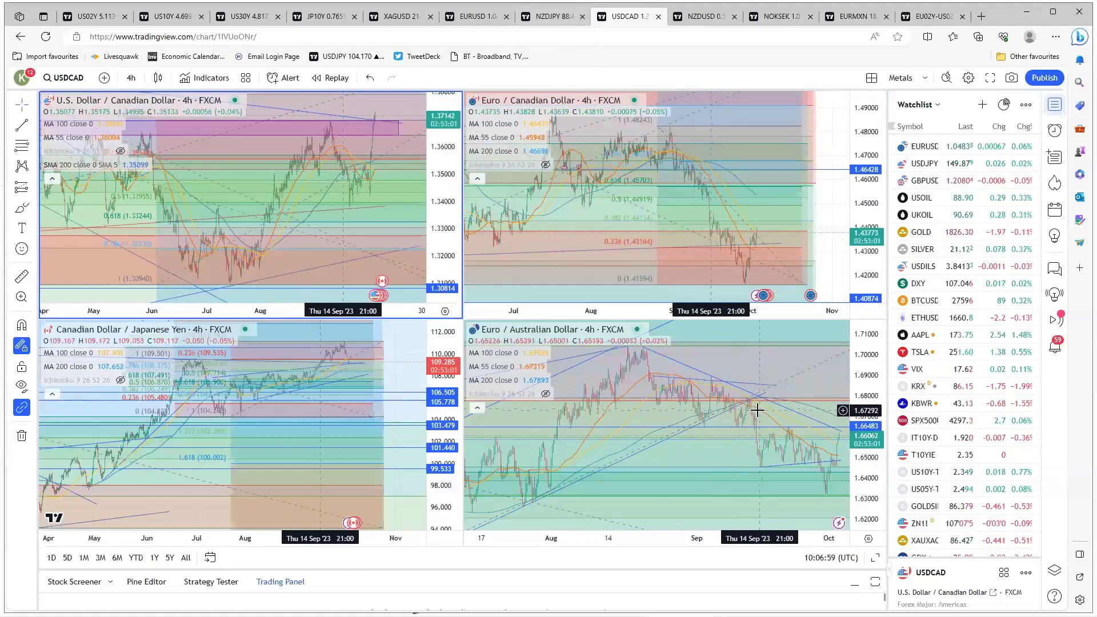
left_click(652, 505)
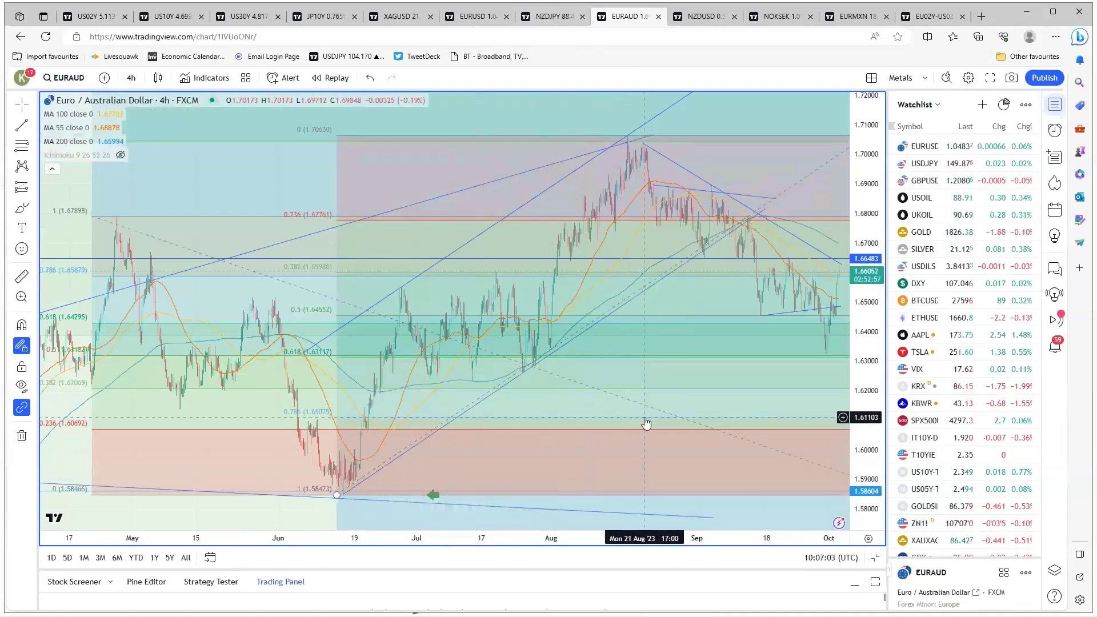
scroll(645, 421, "up", 2)
scroll(646, 423, "down", 3)
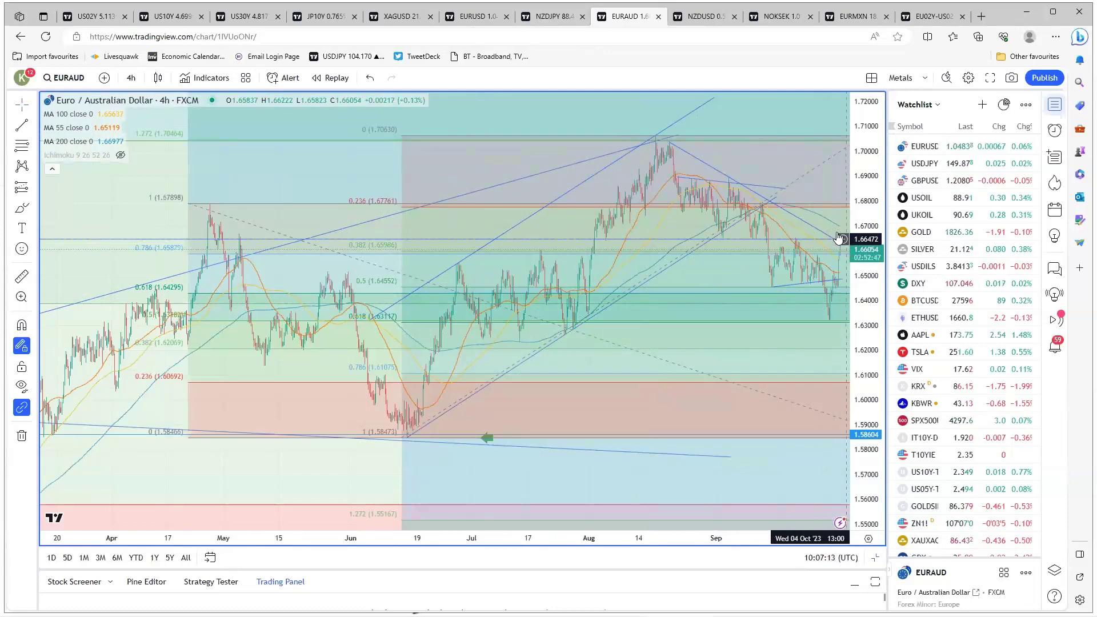
scroll(744, 335, "right", 3)
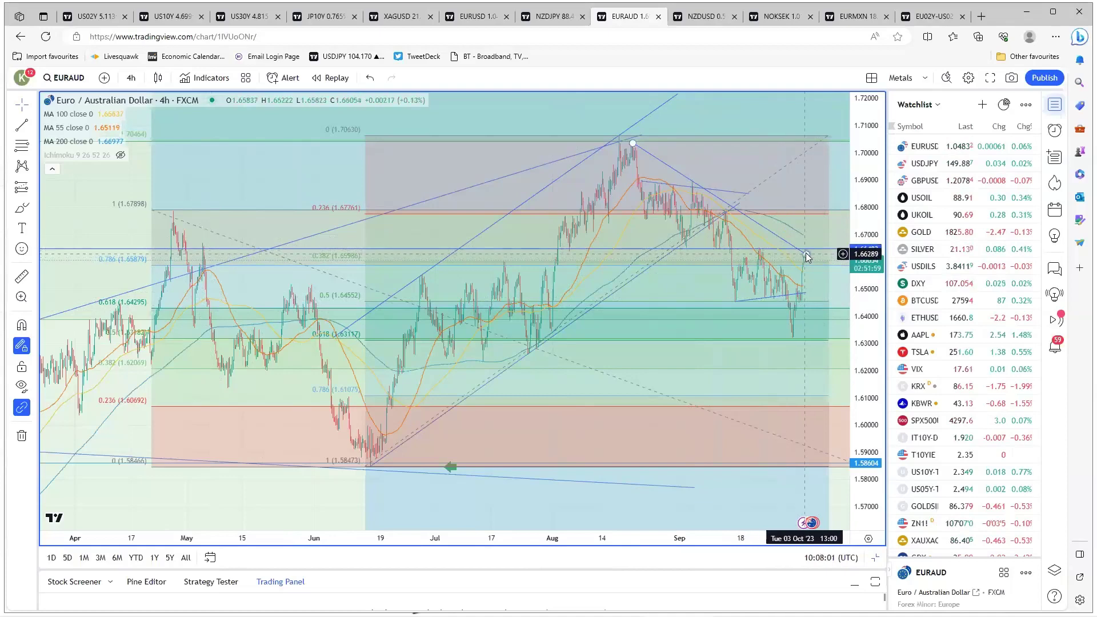
mouse_move(444, 505)
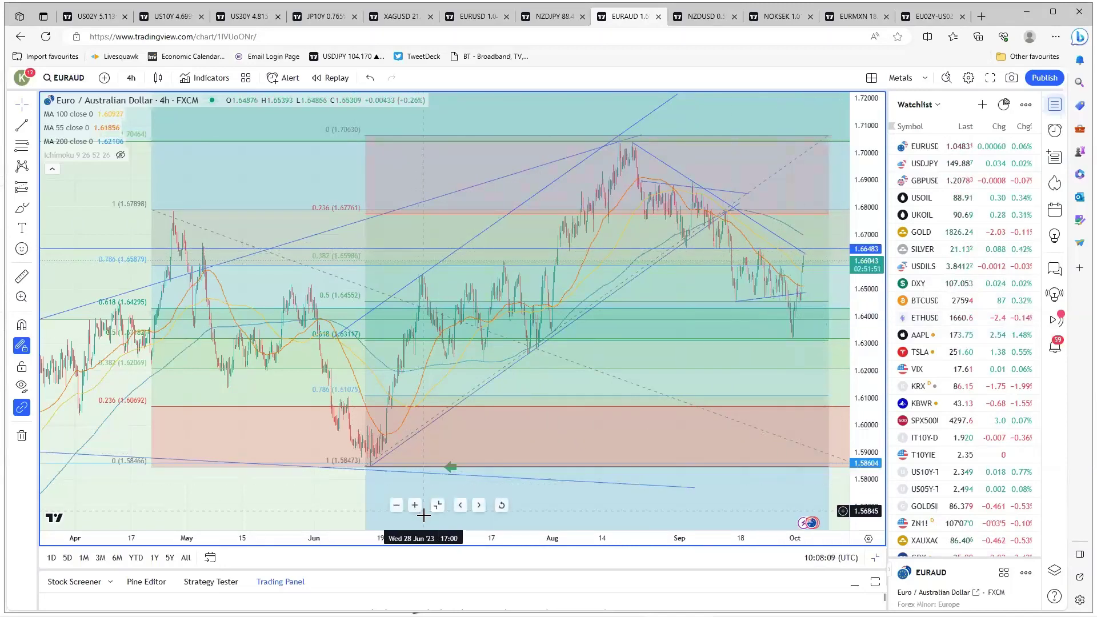
key("alt+Return")
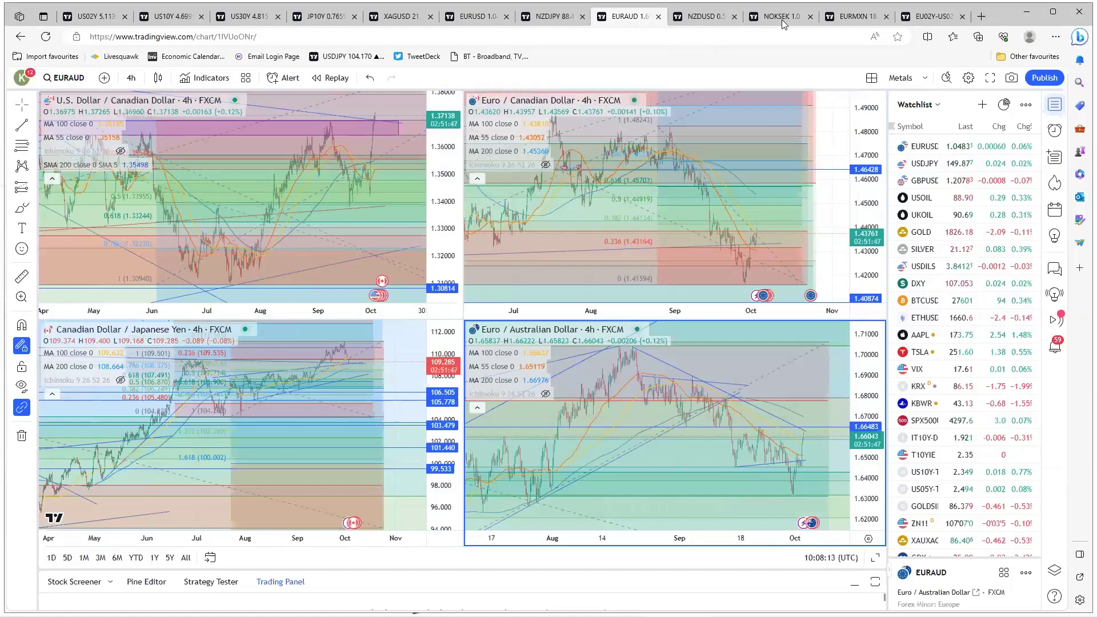
In the EU02Y-US02 layout, maximize the US 500 chart to full size
left_click(933, 16)
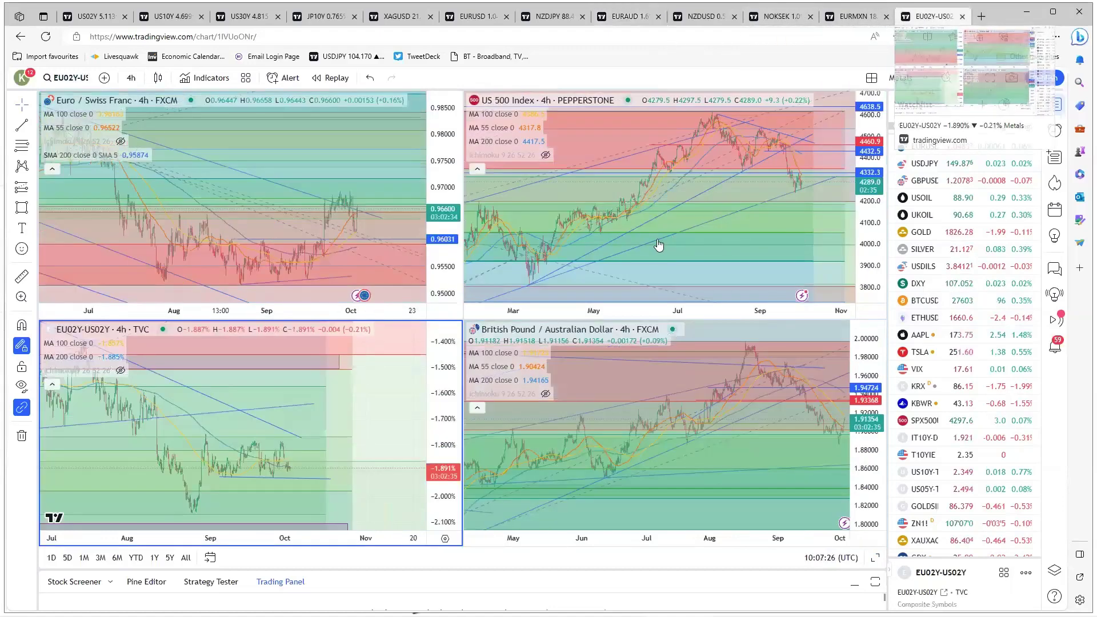
left_click(646, 286)
key("alt+Return")
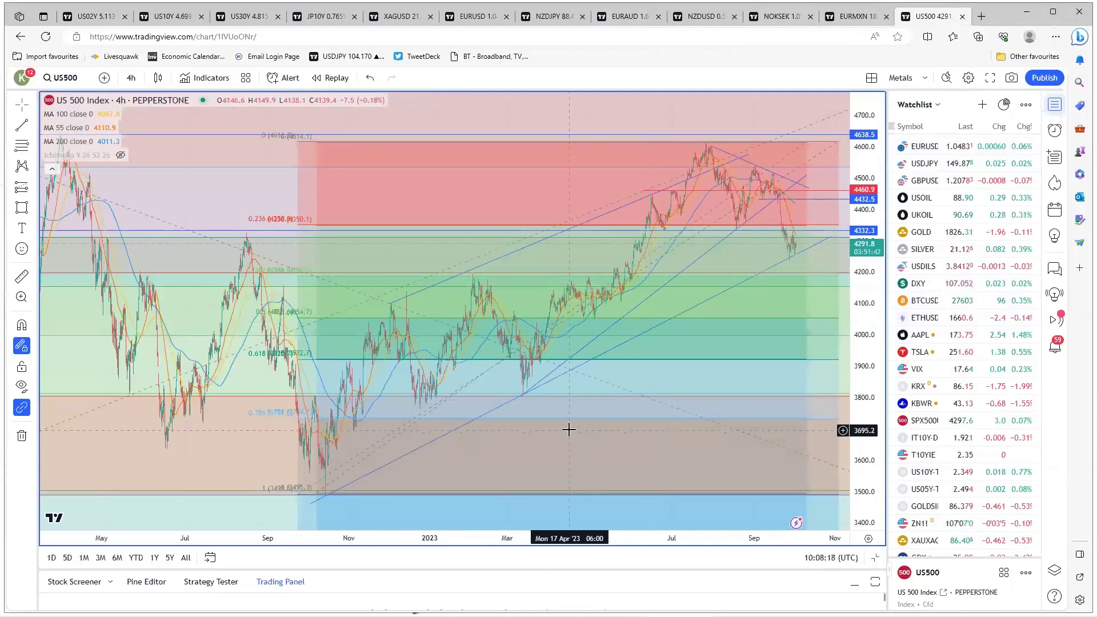
scroll(569, 429, "up", 2)
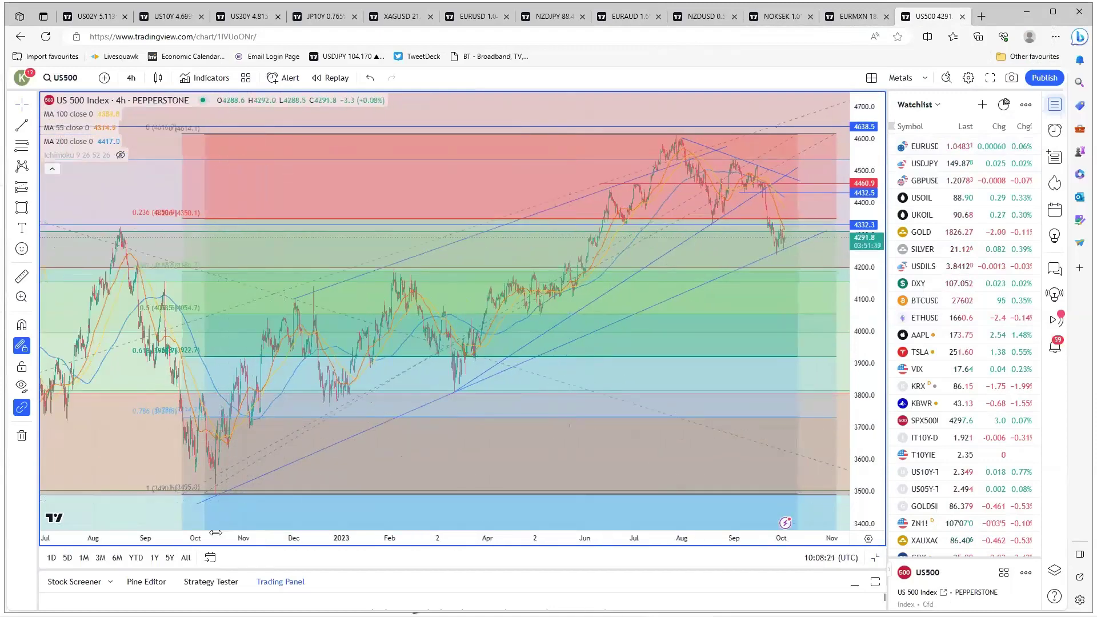
Move the rising trend line's ends to early October 2022 and late October 2023
left_click(198, 504)
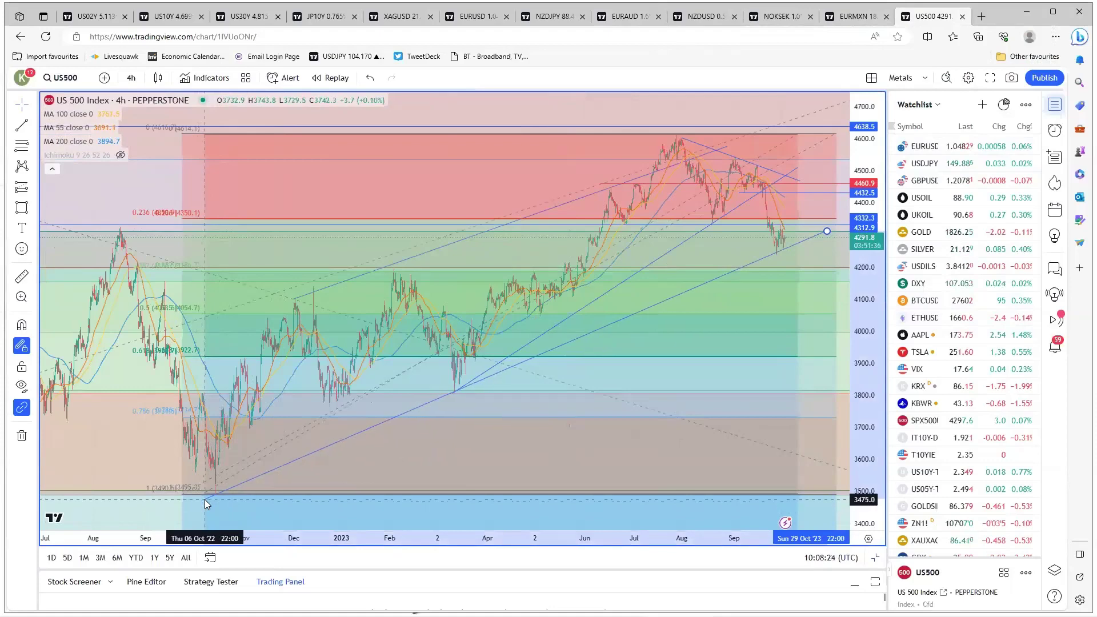
left_click_drag(205, 501, 199, 501)
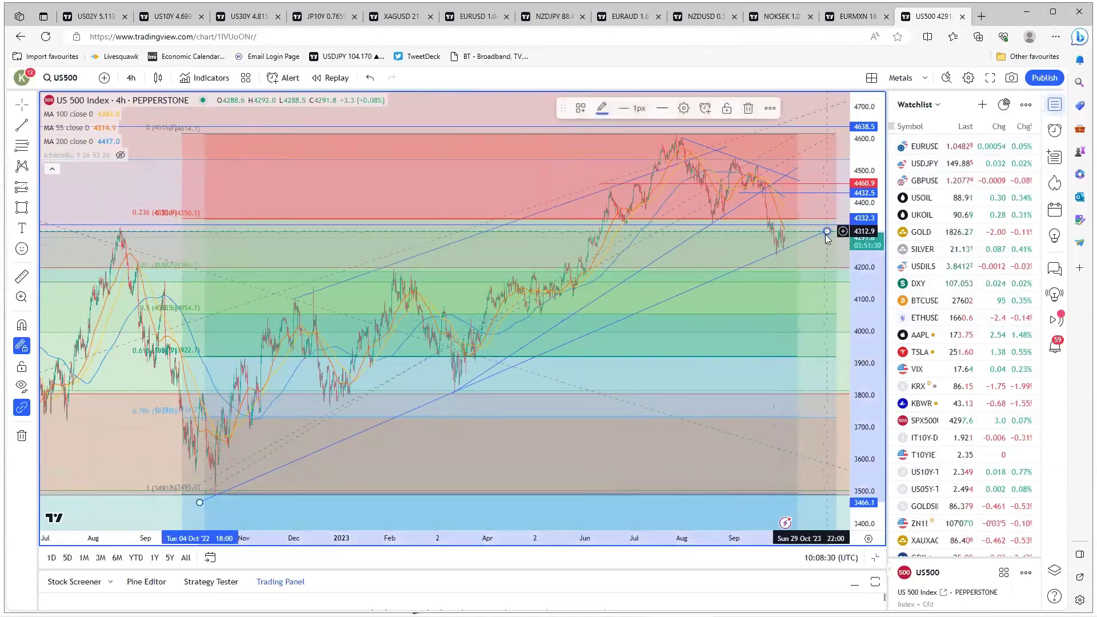
left_click_drag(825, 234, 823, 233)
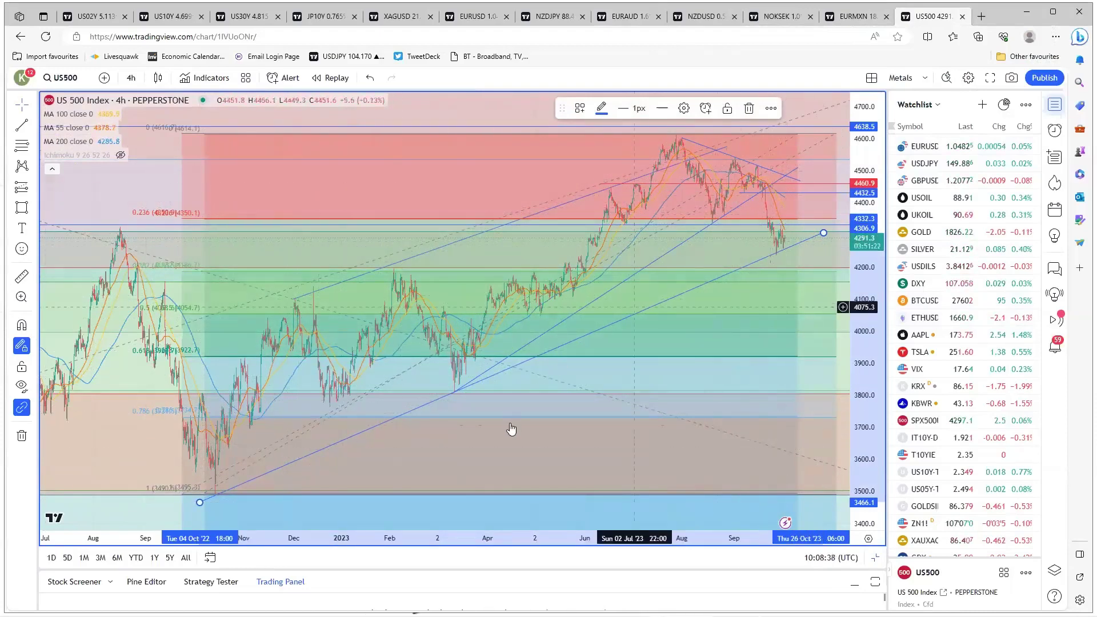
left_click(172, 512)
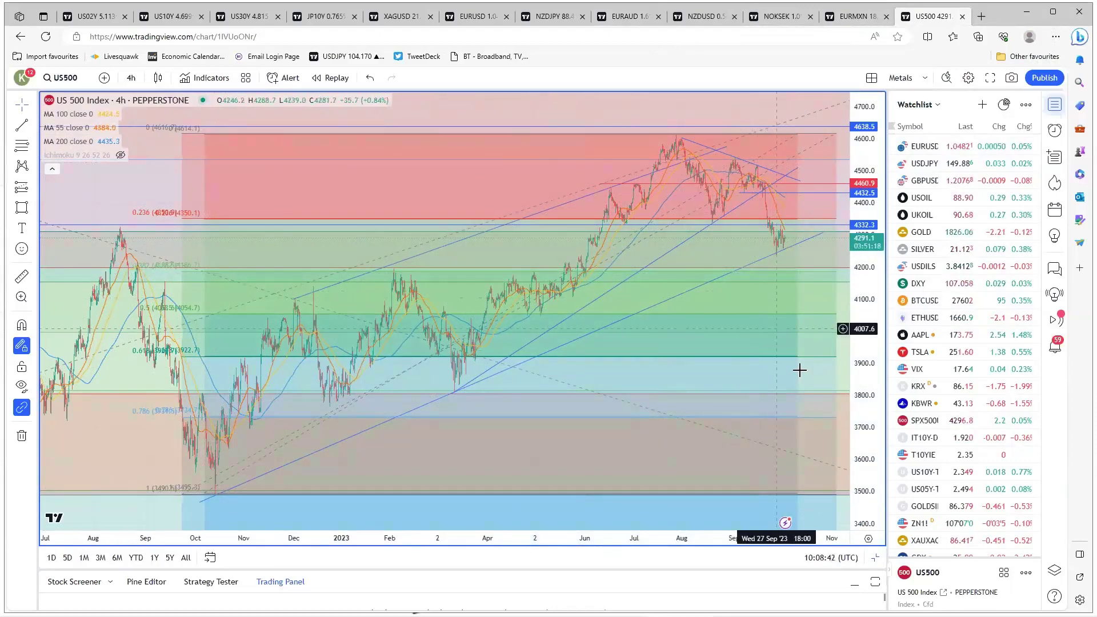
Select the trend line and the narrower and wider Fibonacci retracements in turn
left_click(783, 253)
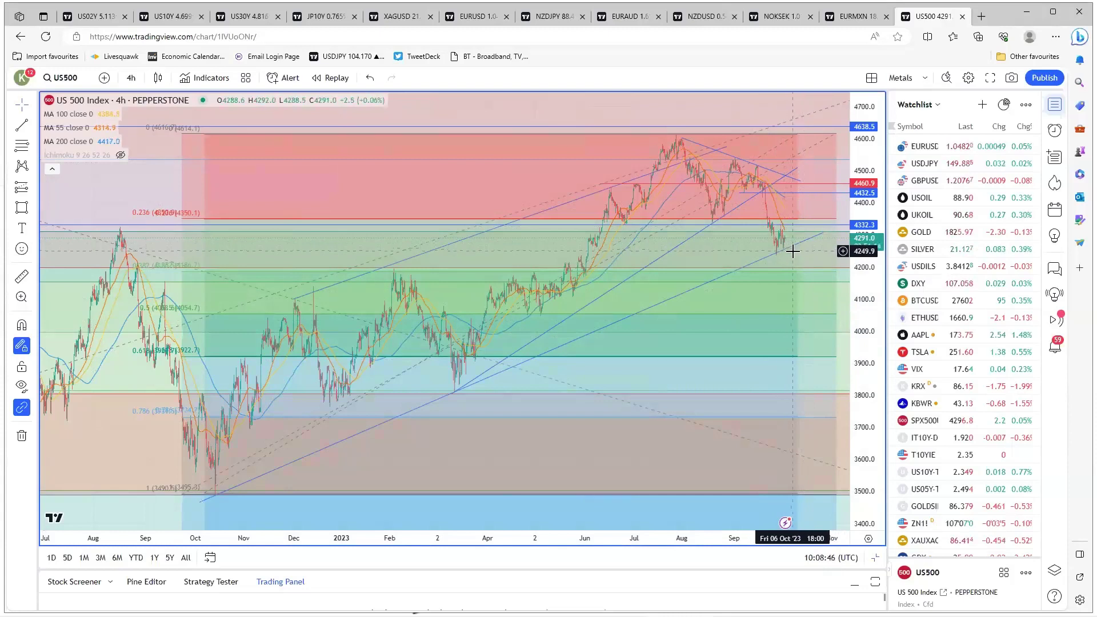
left_click(793, 255)
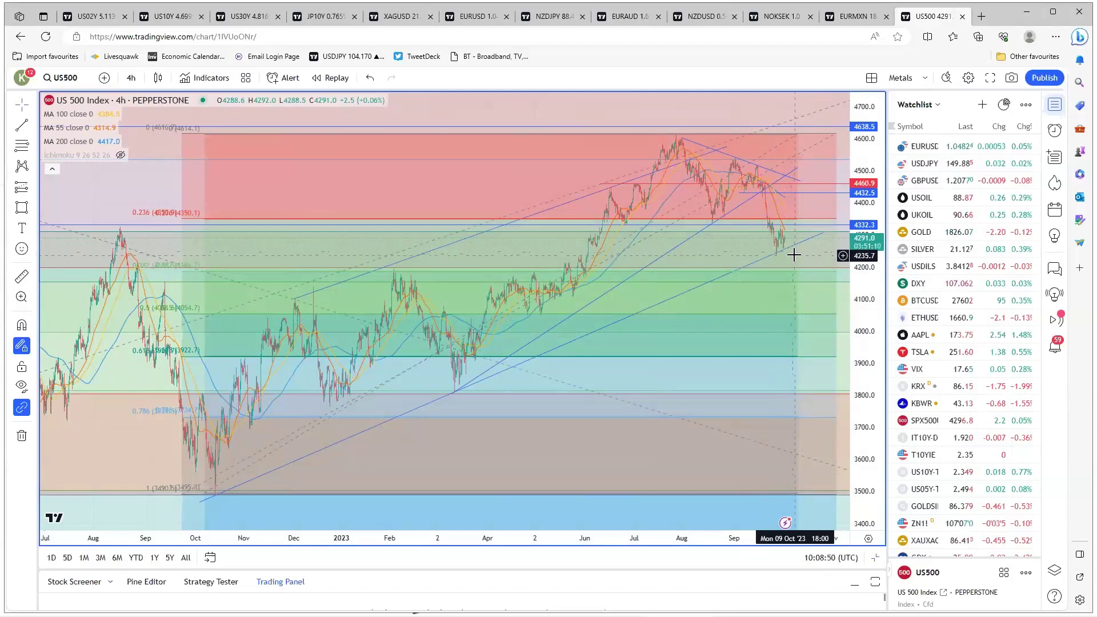
left_click(796, 254)
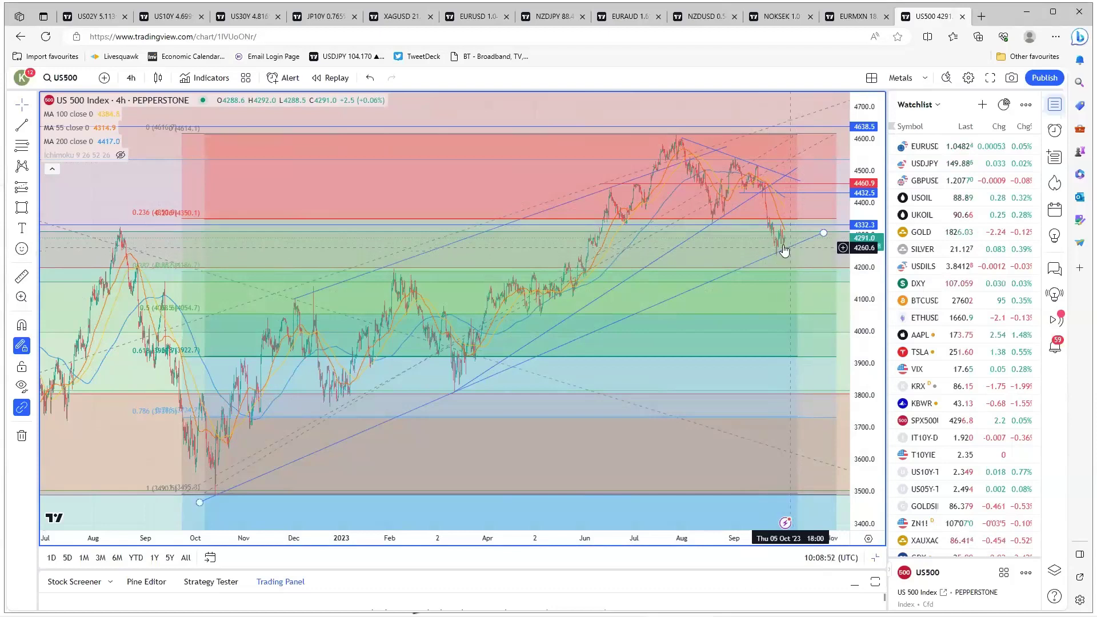
left_click(784, 254)
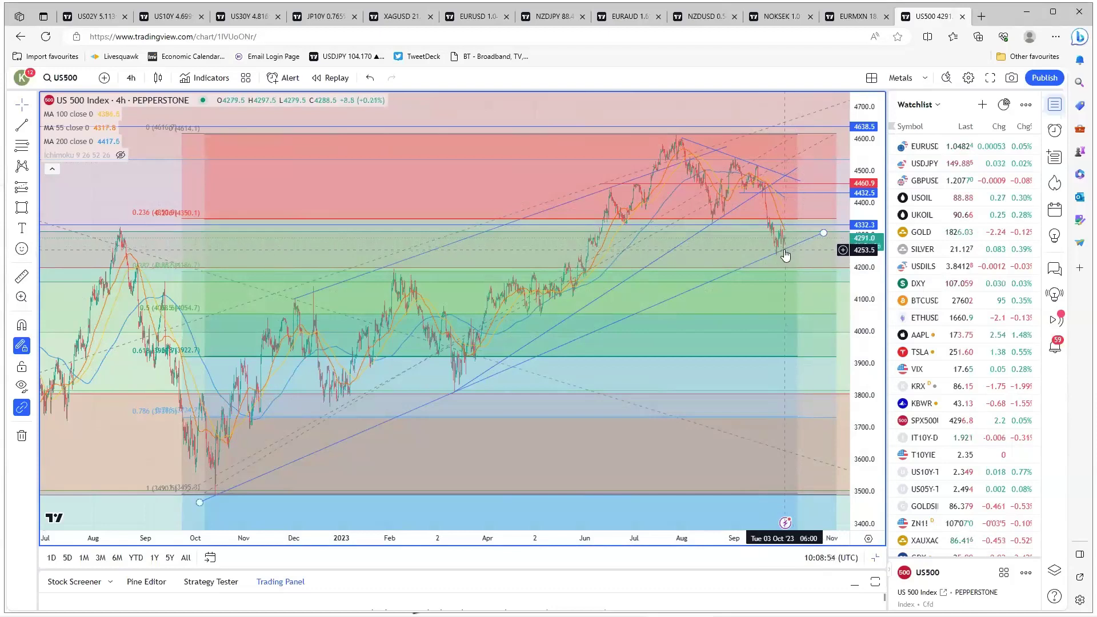
left_click(794, 277)
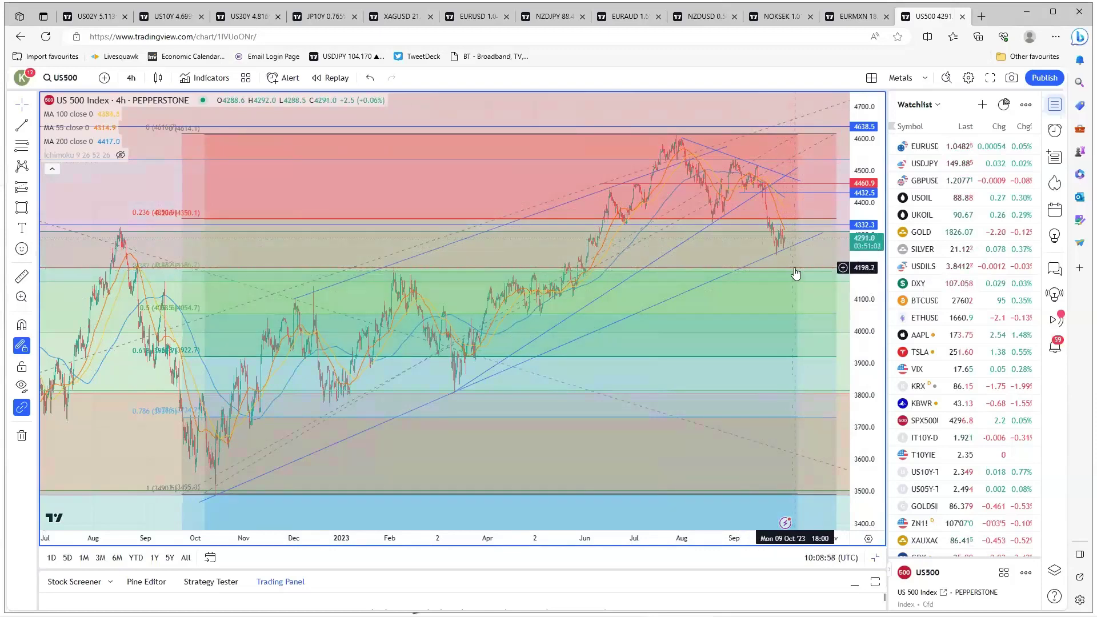
left_click(798, 272)
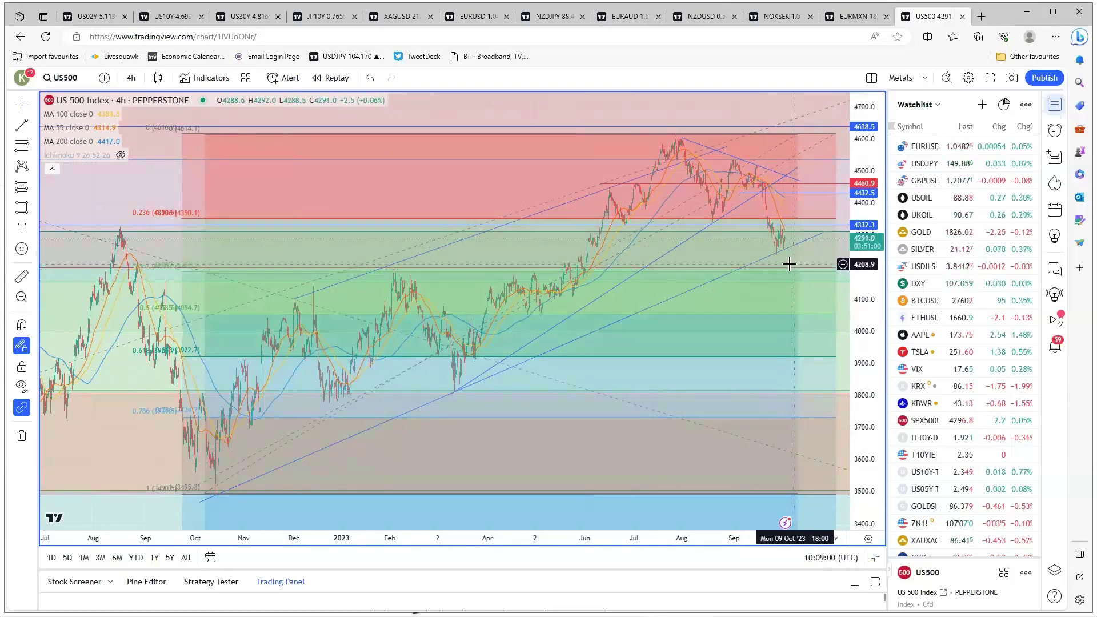
left_click(792, 274)
left_click(798, 275)
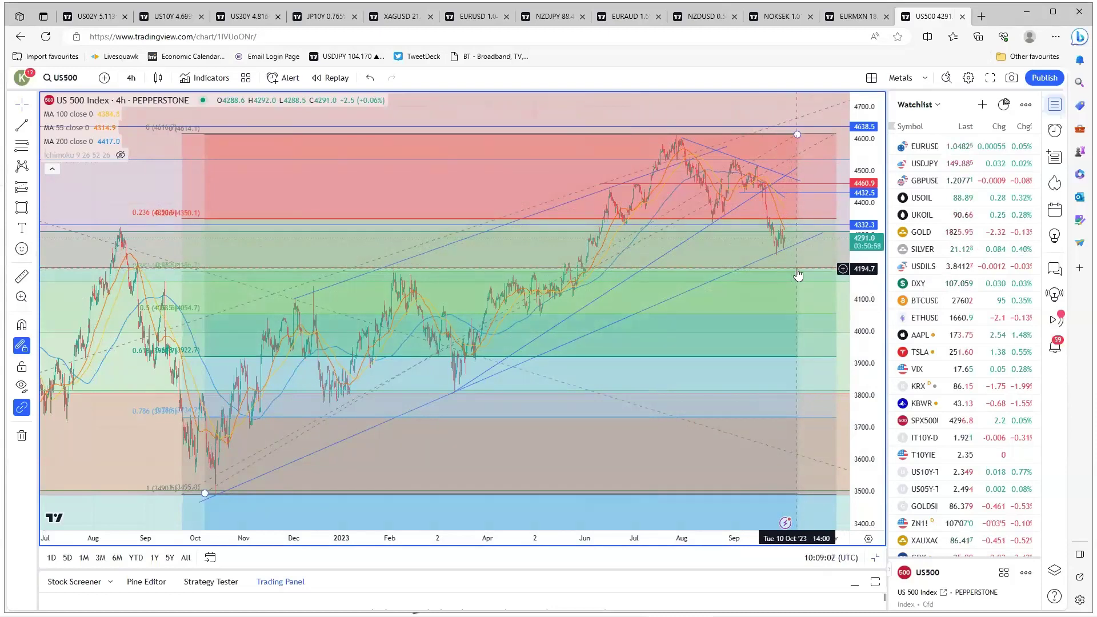
left_click(790, 364)
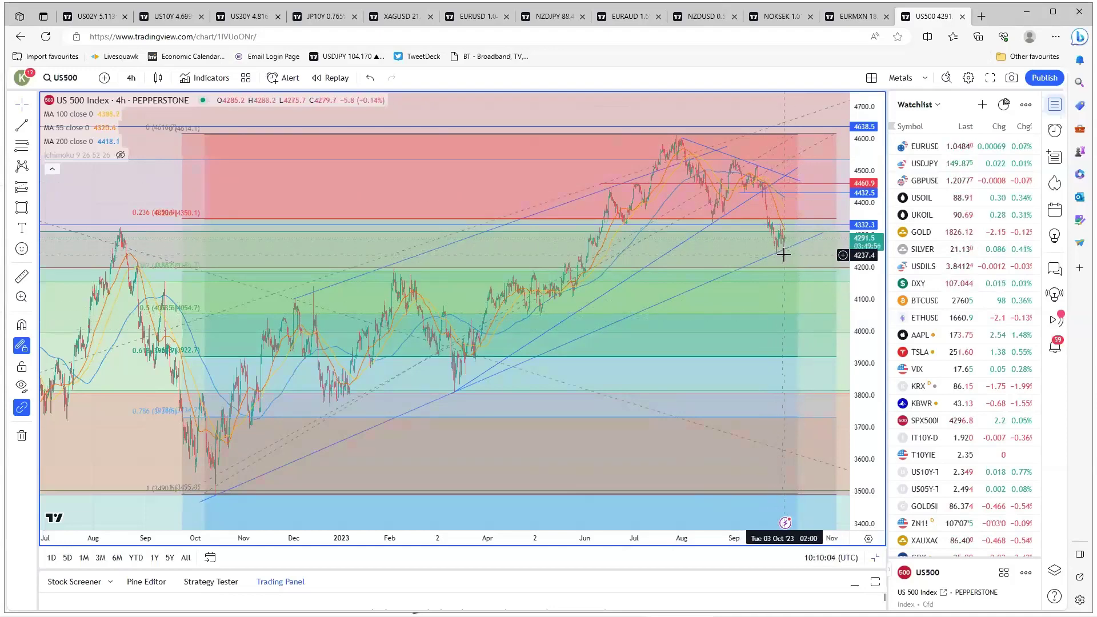
Check the 4330 horizontal line, then restore the four-chart EURCHF/US 500 layout
left_click(802, 226)
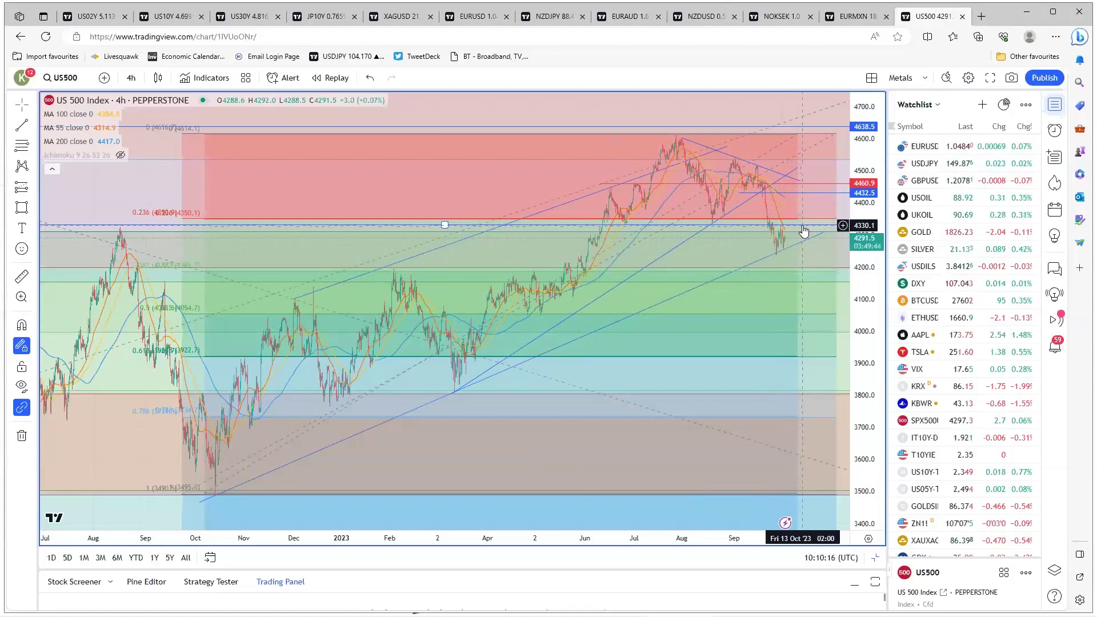
left_click(790, 229)
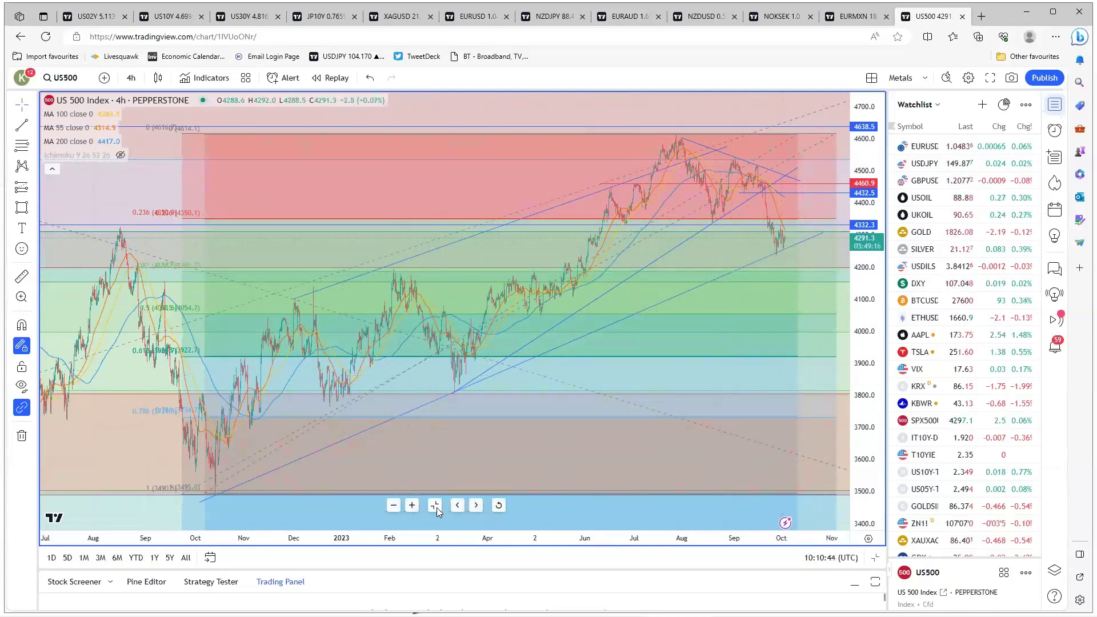
left_click(437, 507)
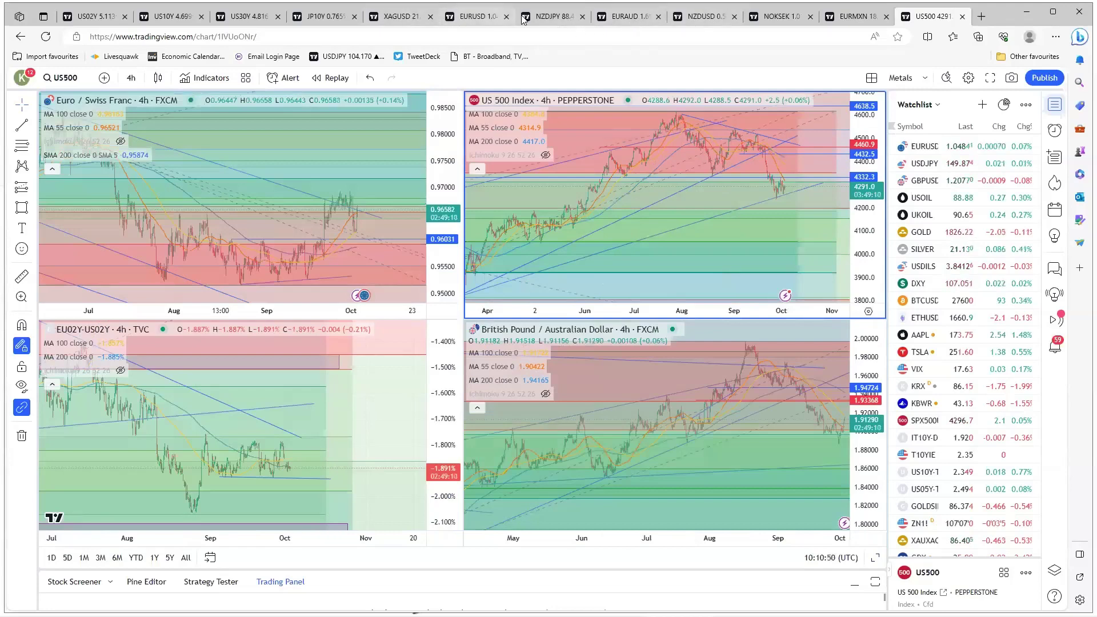
In the NZDJPY layout, view the USDJPY and EURJPY charts full size in turn
left_click(546, 19)
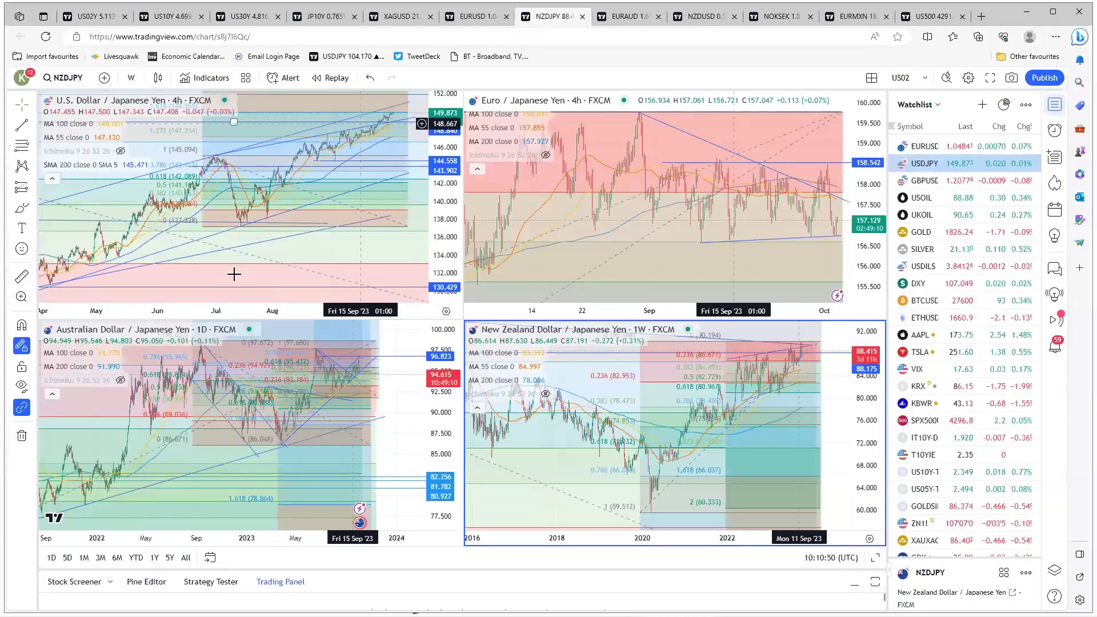
key("alt+Return")
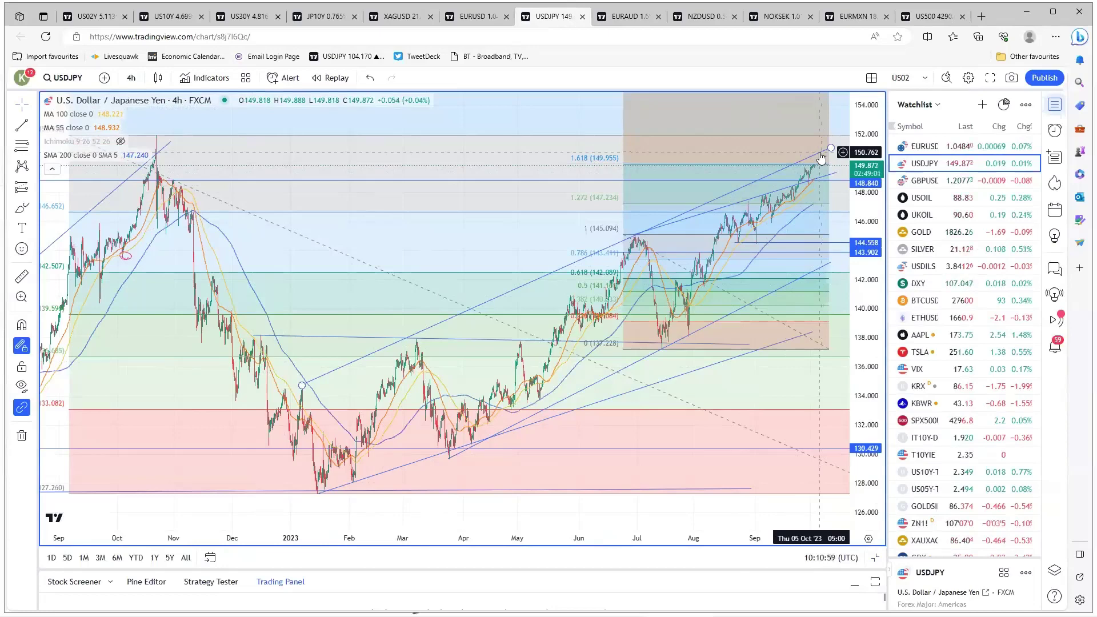
mouse_move(437, 509)
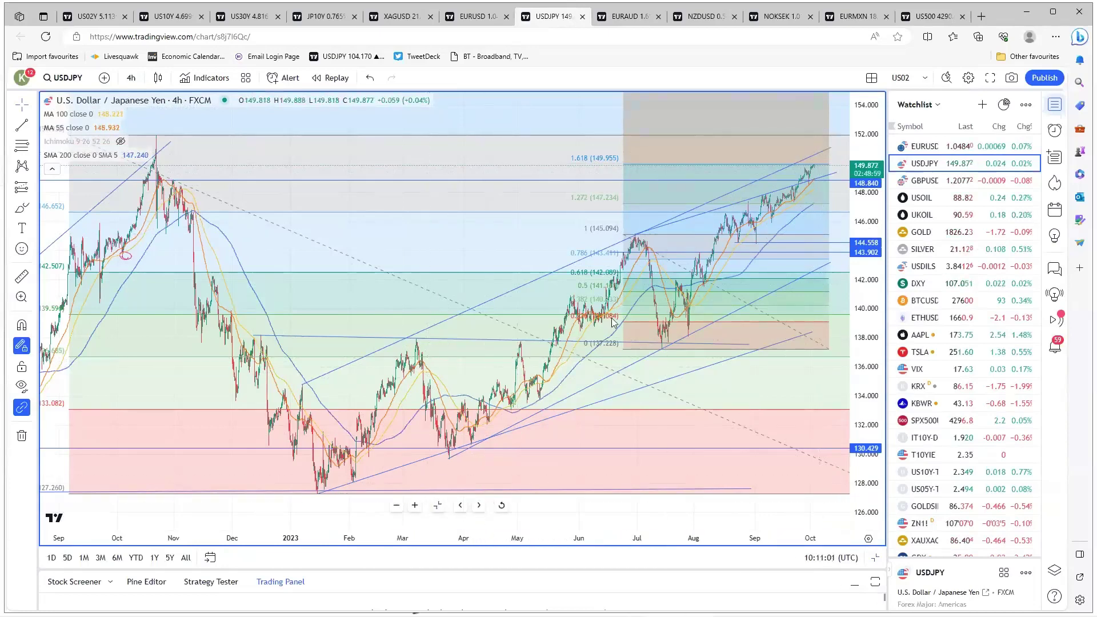
key("alt+Return")
left_click(649, 283)
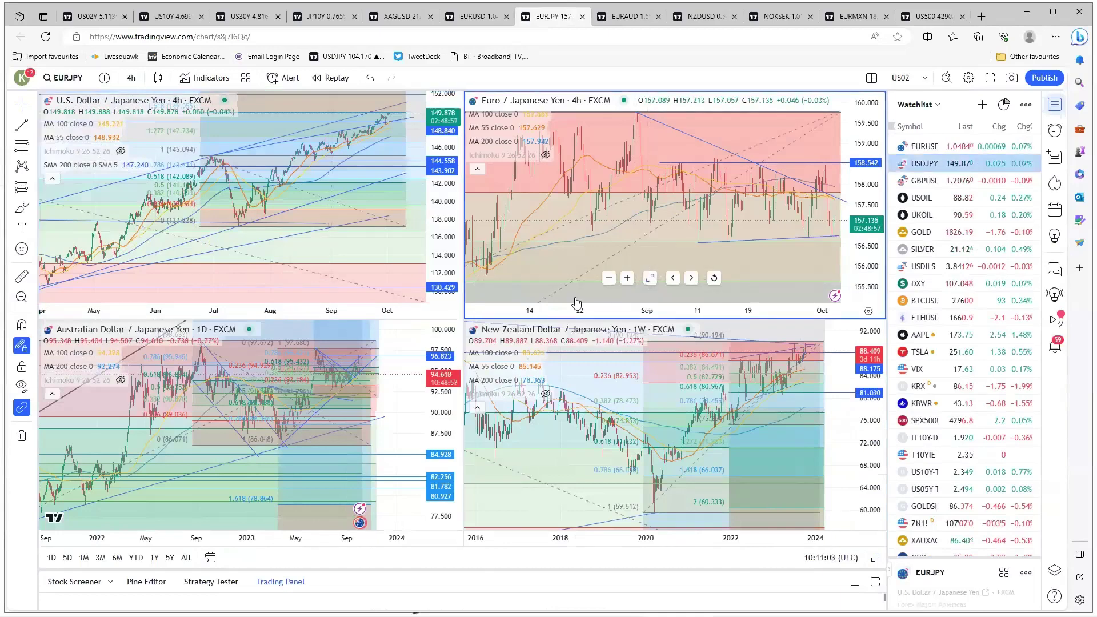
key("alt+Return")
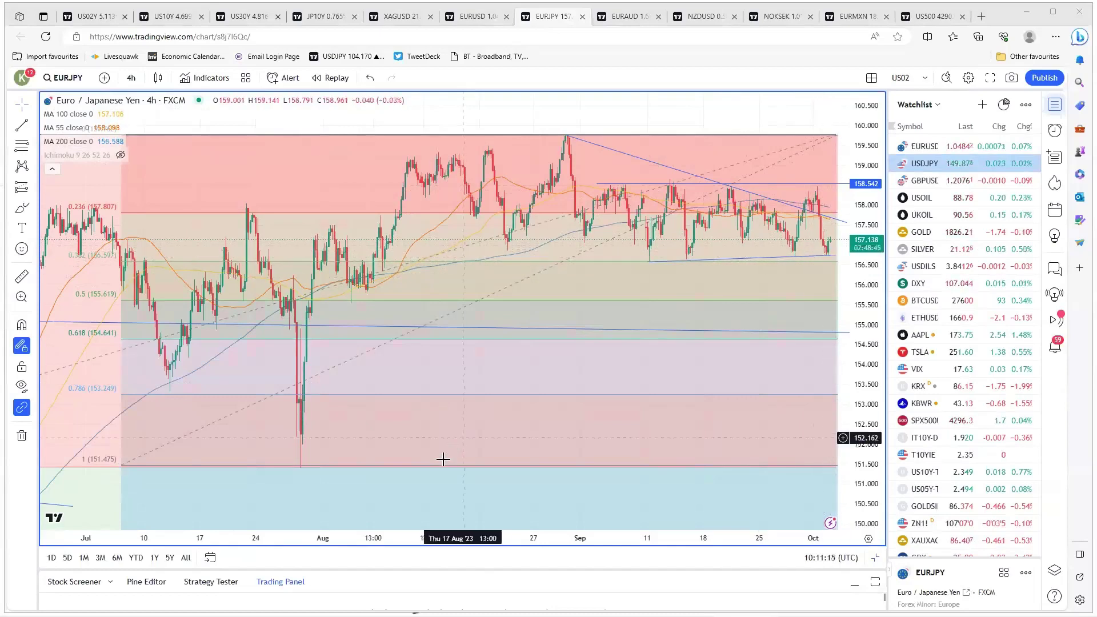
left_click(438, 505)
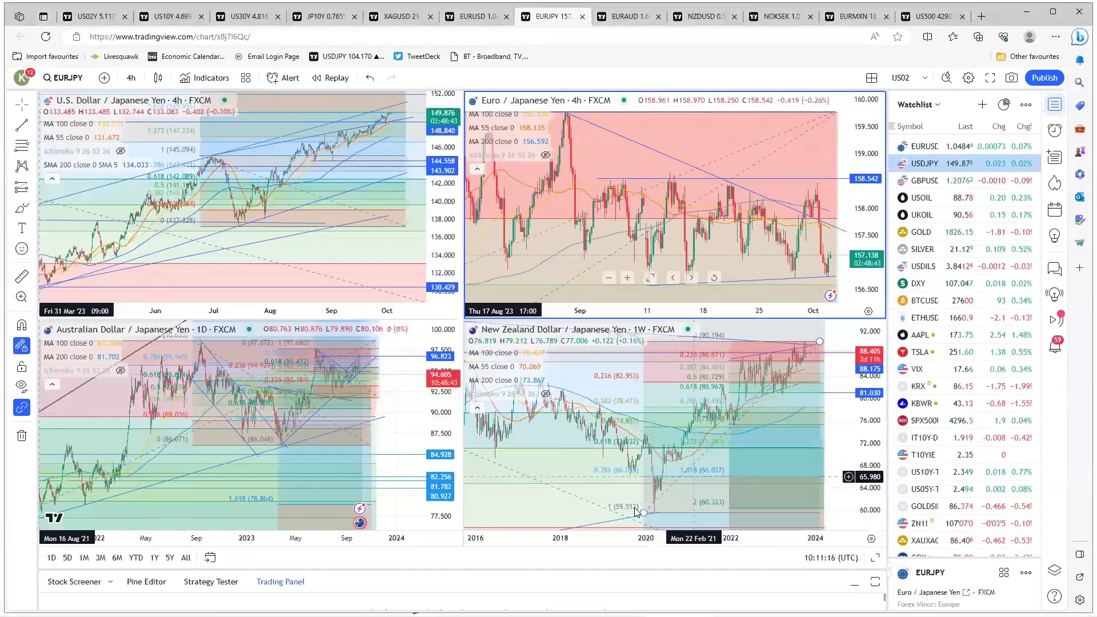
Maximize the NZDJPY weekly chart and extend its rising trendline toward mid-2024
left_click(592, 439)
key("alt+Return")
scroll(499, 379, "down", 5)
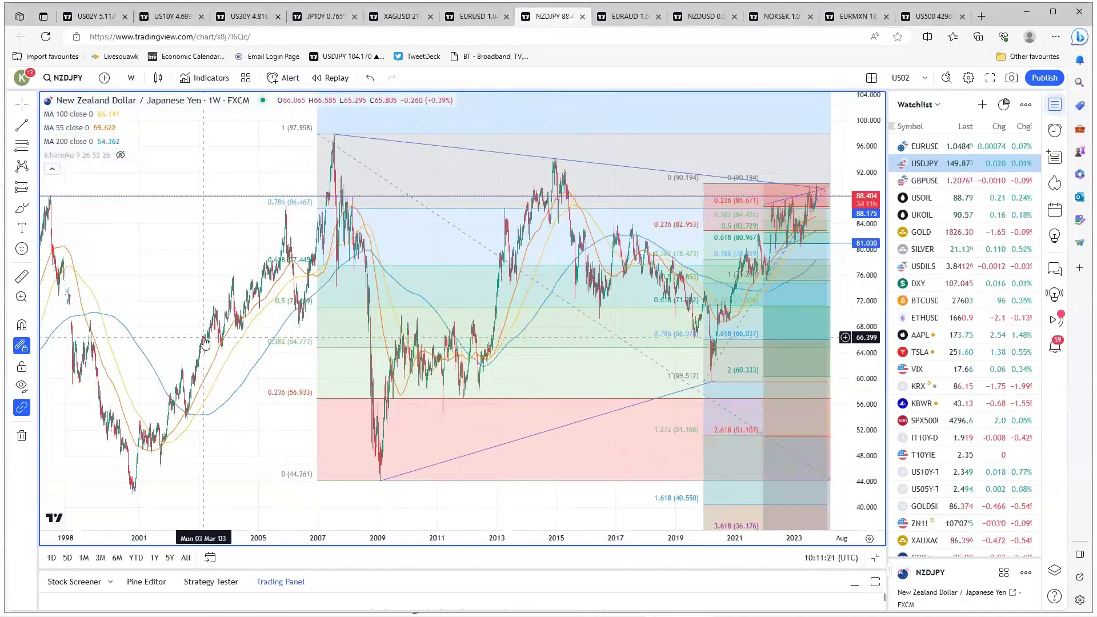
scroll(372, 171, "up", 2)
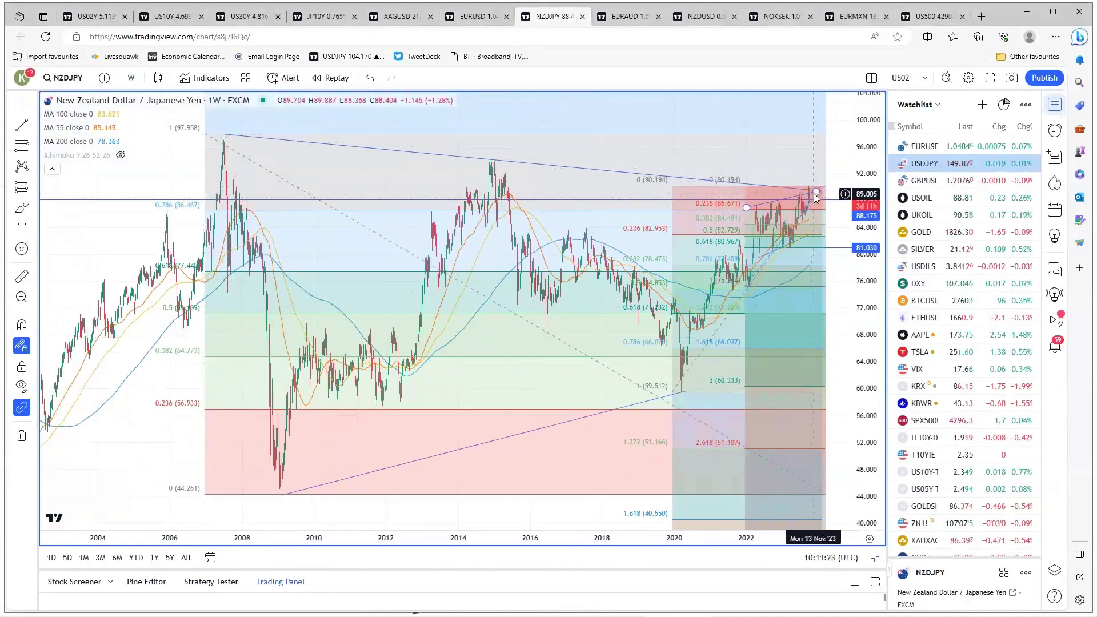
scroll(685, 452, "up", 3)
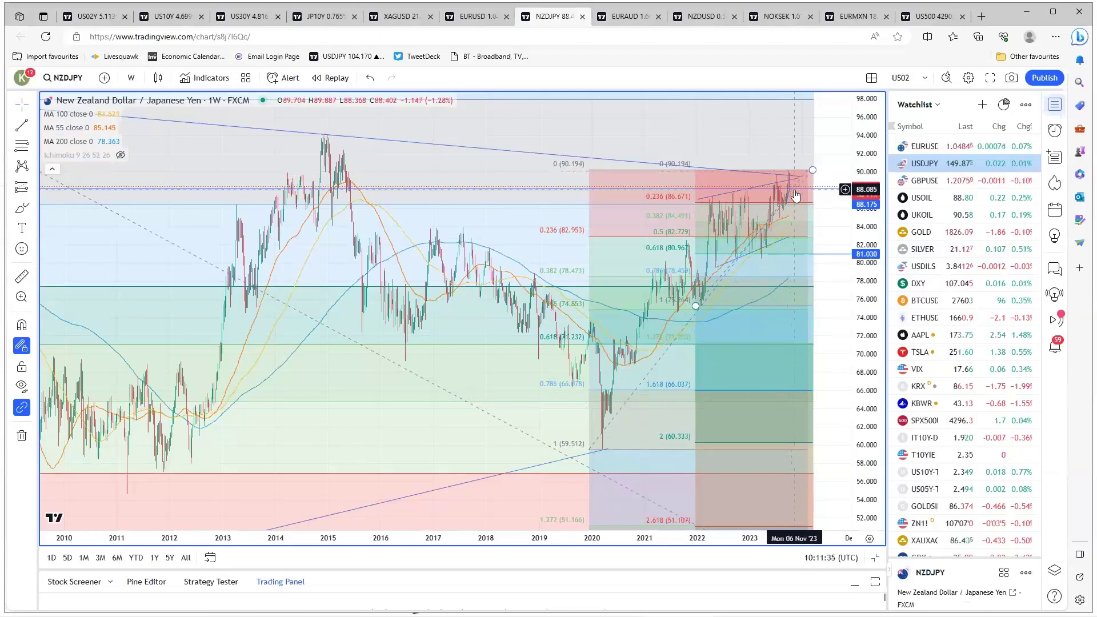
scroll(680, 412, "up", 2)
scroll(680, 412, "up", 2)
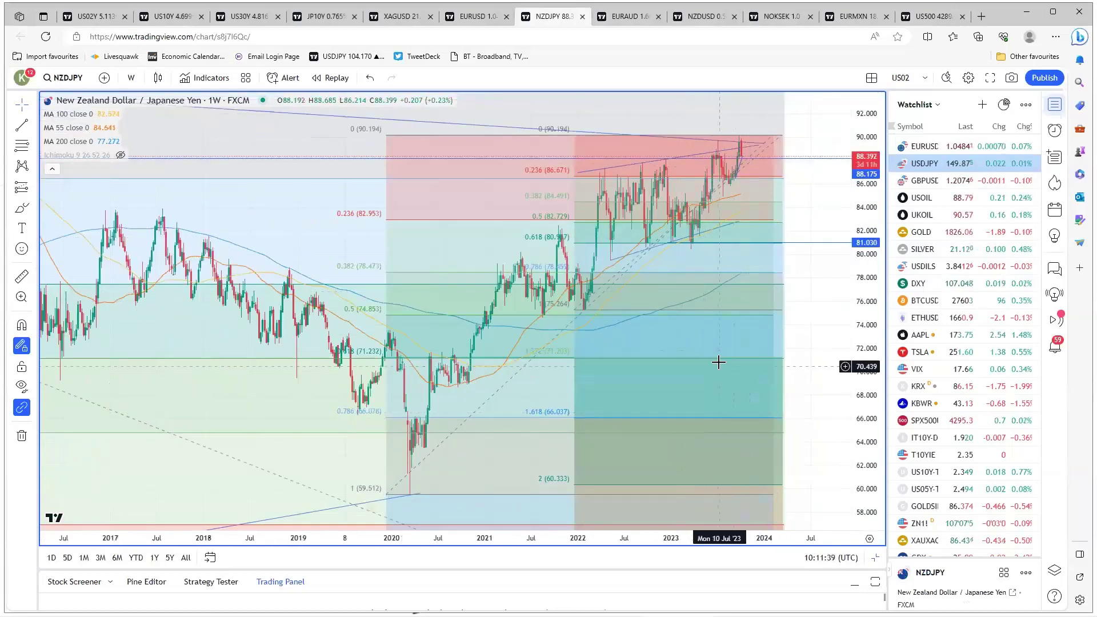
scroll(718, 368, "down", 4)
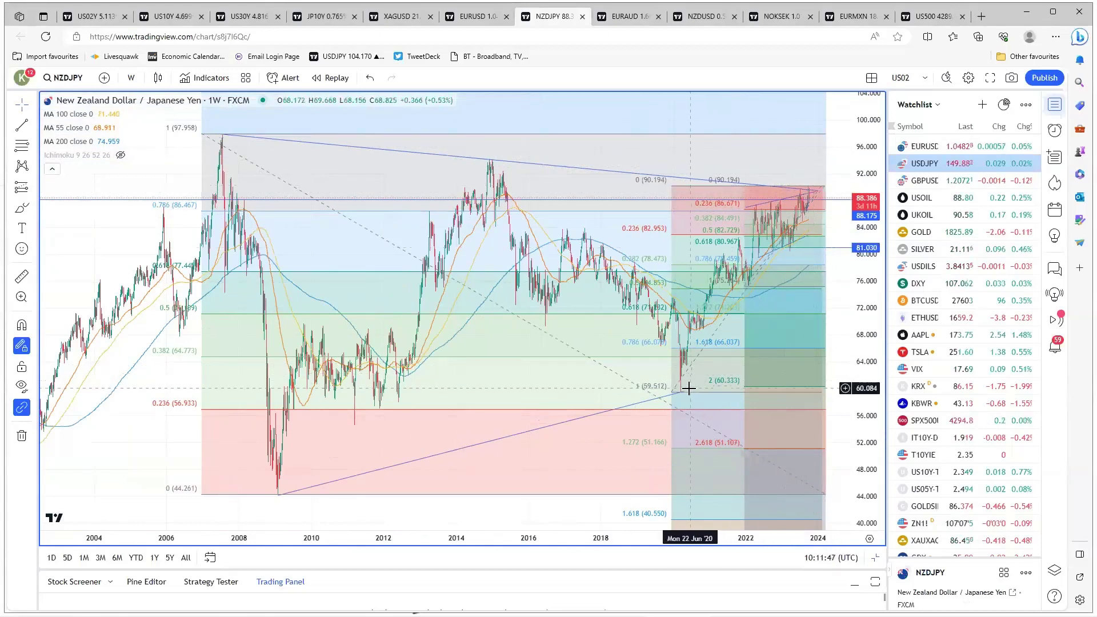
left_click_drag(681, 392, 835, 353)
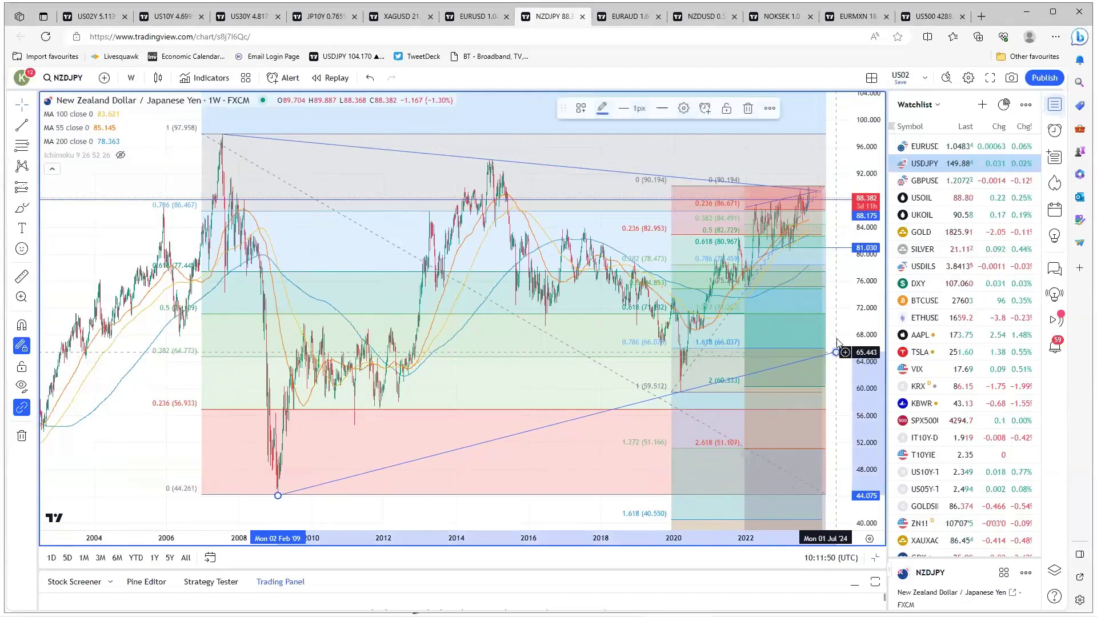
Finish placing the NZDJPY trendline endpoint and return to the four-chart JPY grid
left_click(765, 154)
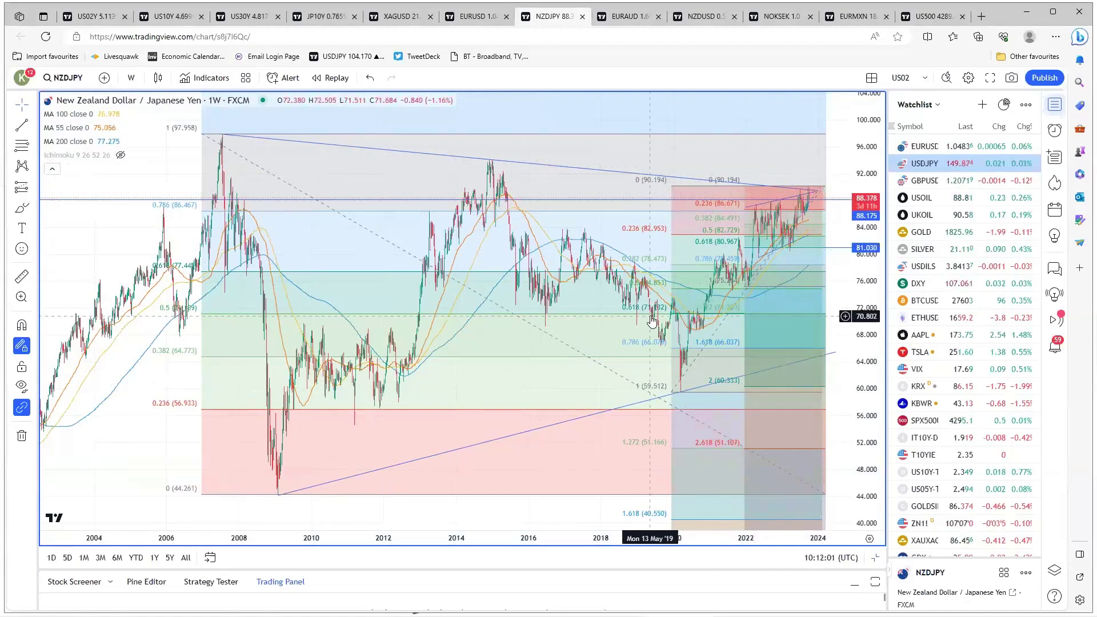
scroll(601, 368, "up", 1)
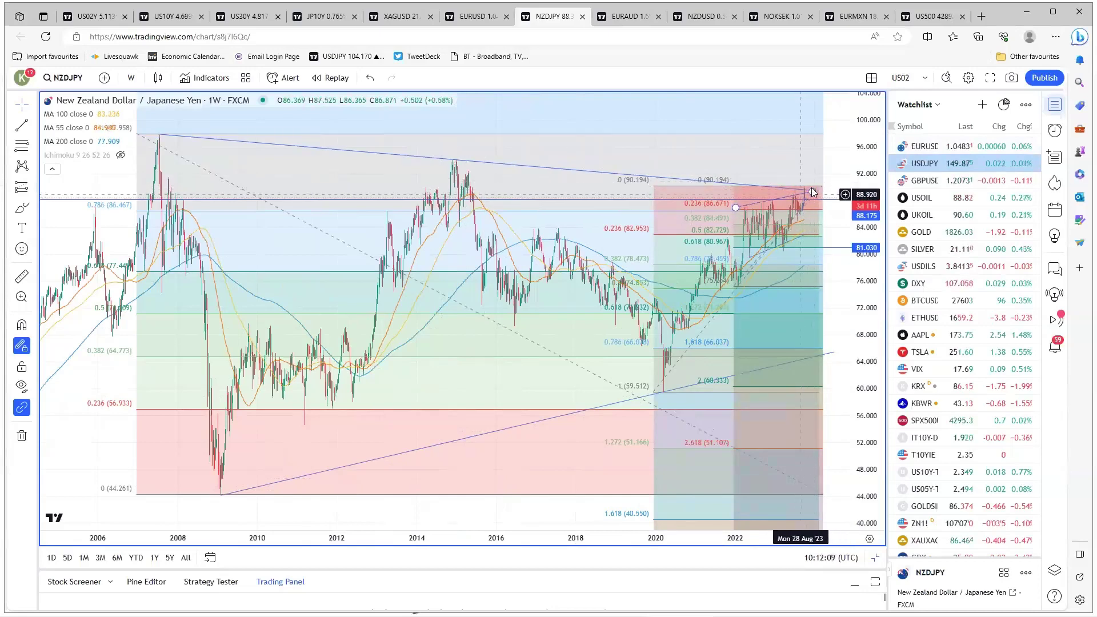
scroll(590, 351, "up", 3)
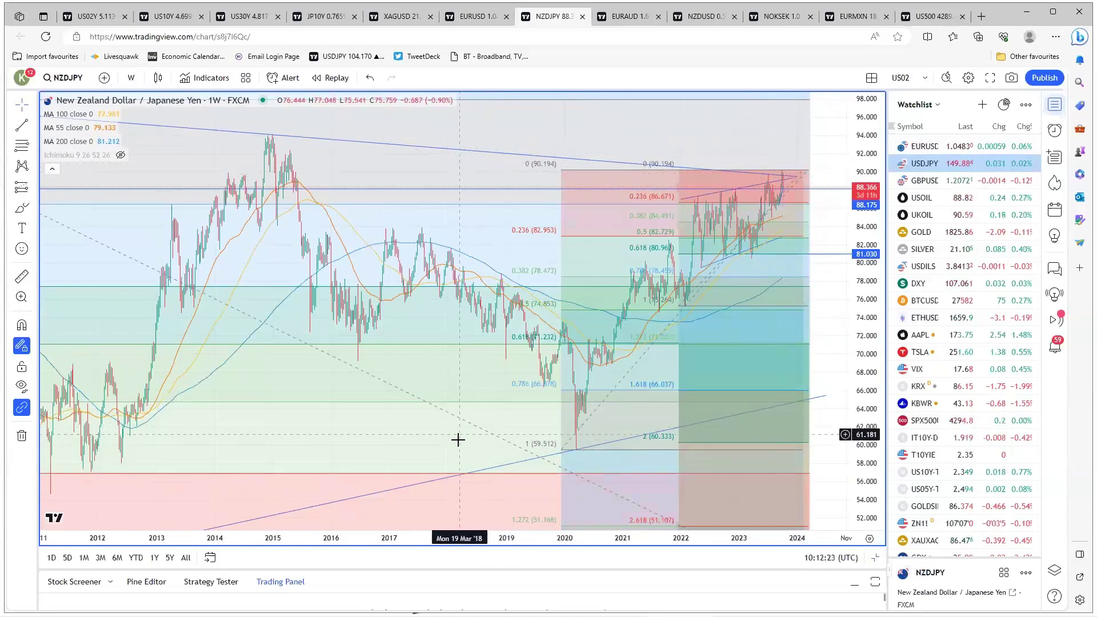
scroll(459, 440, "down", 5)
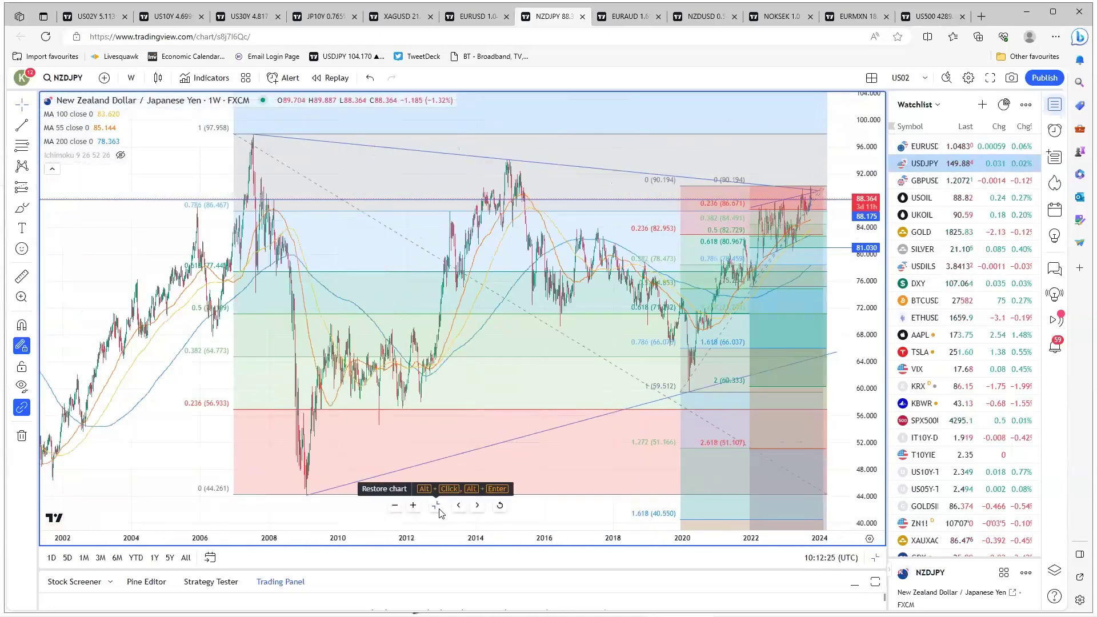
key("alt+Return")
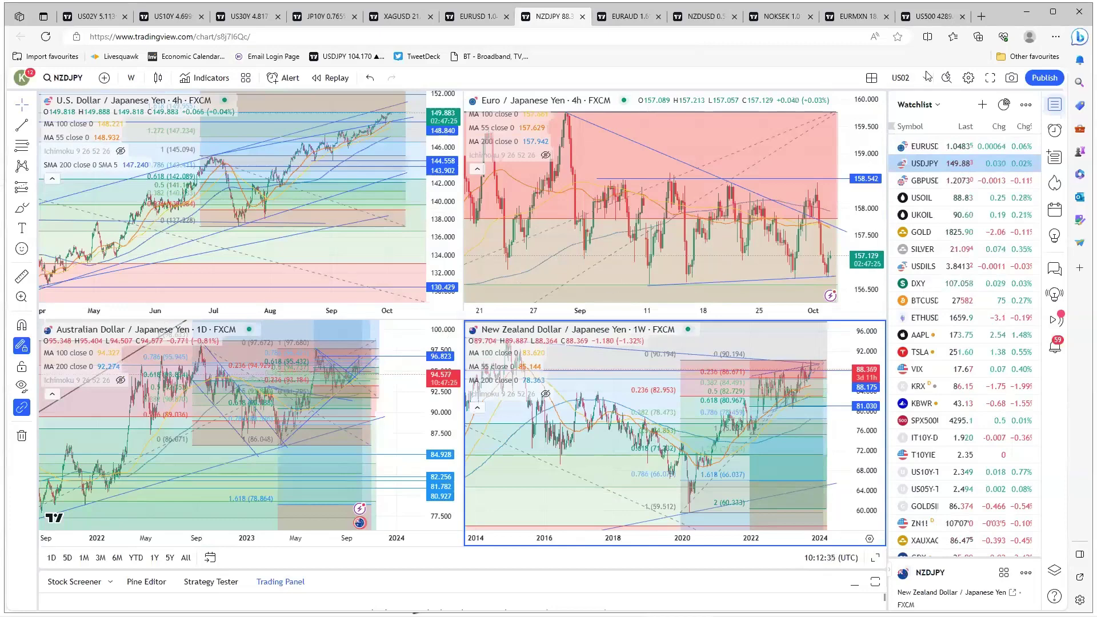
Switch to the other four-chart layout and maximize the EURCHF 4-hour chart
left_click(926, 20)
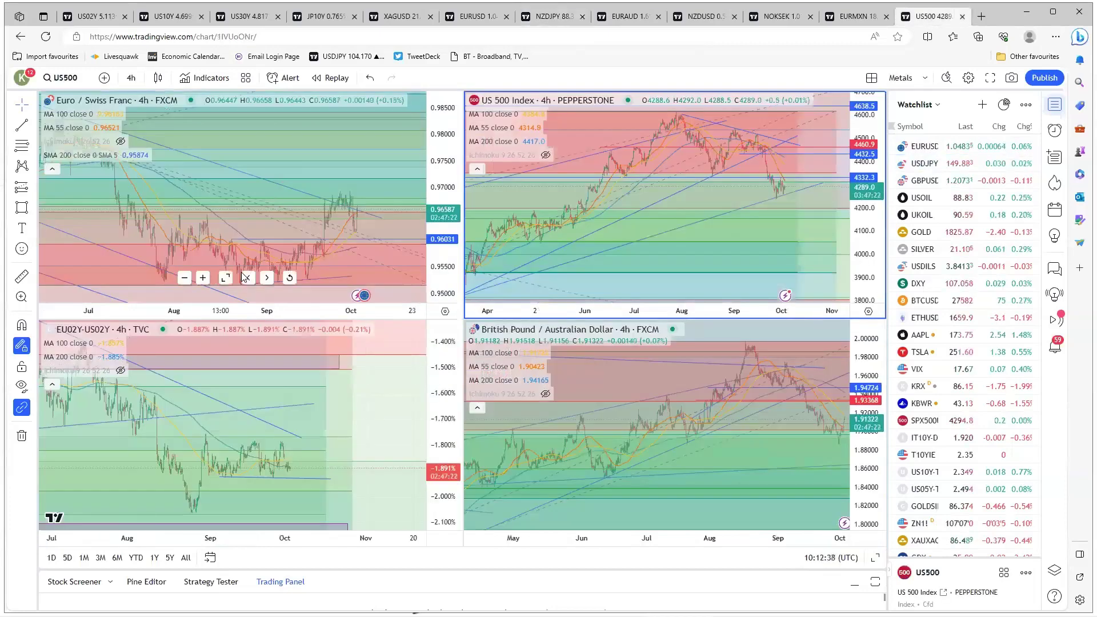
key("alt+Return")
scroll(477, 412, "up", 5)
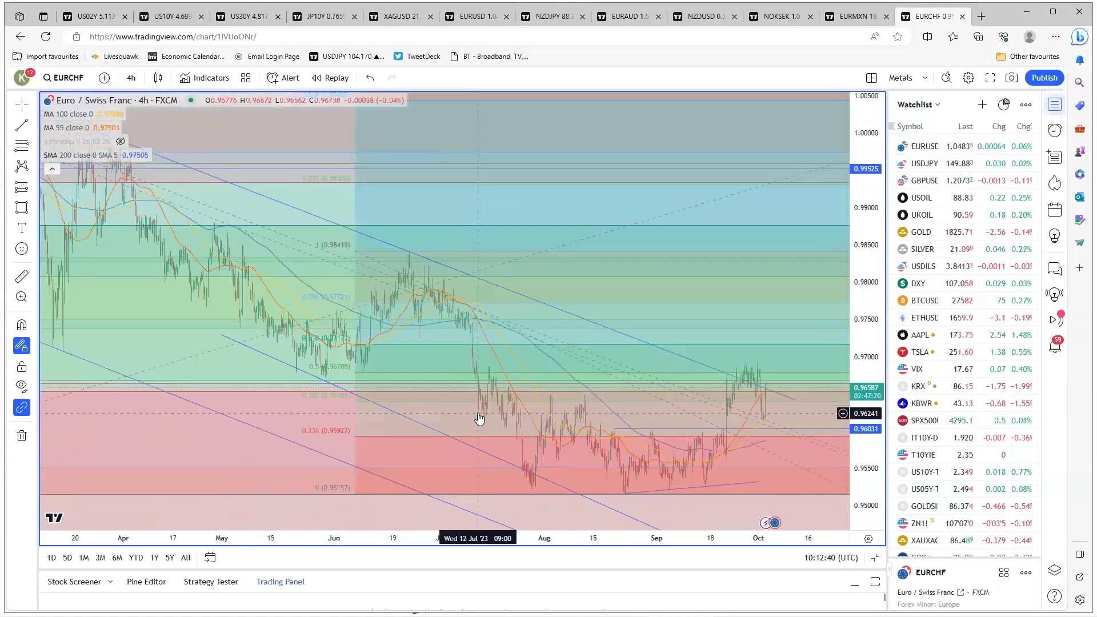
scroll(477, 412, "down", 1)
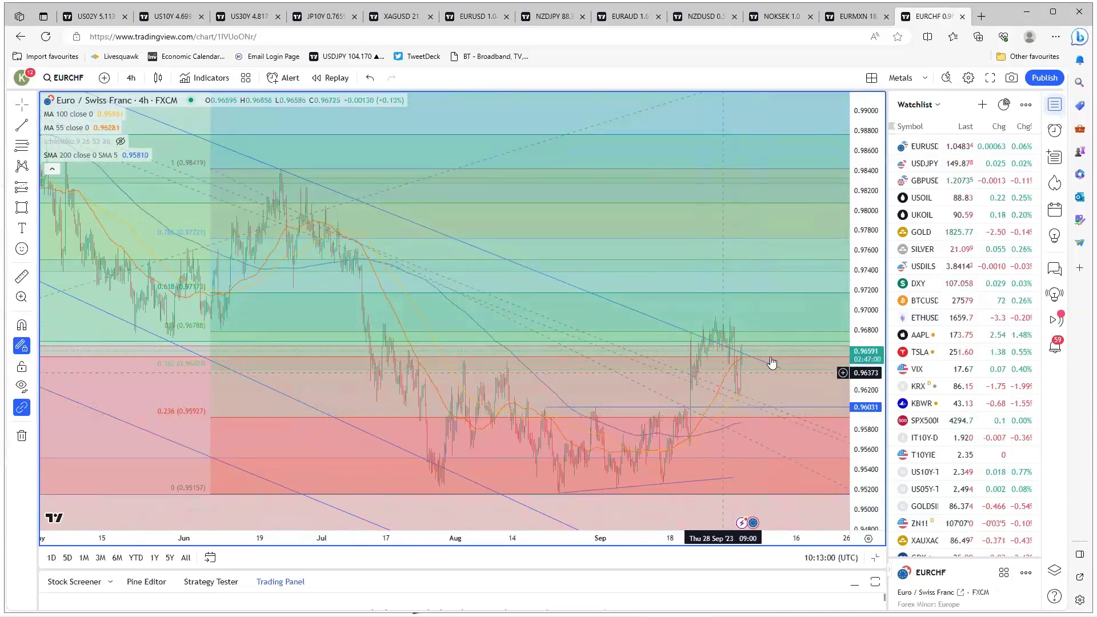
scroll(705, 410, "down", 3)
scroll(703, 407, "down", 1)
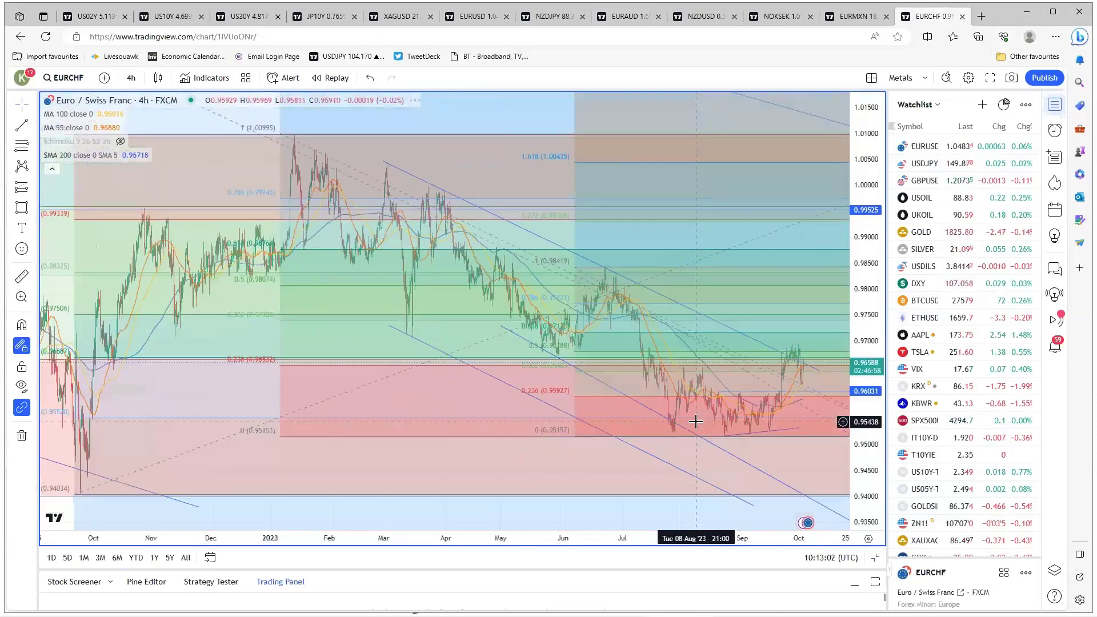
Select the descending EURCHF trendline and zoom around it
left_click(777, 407)
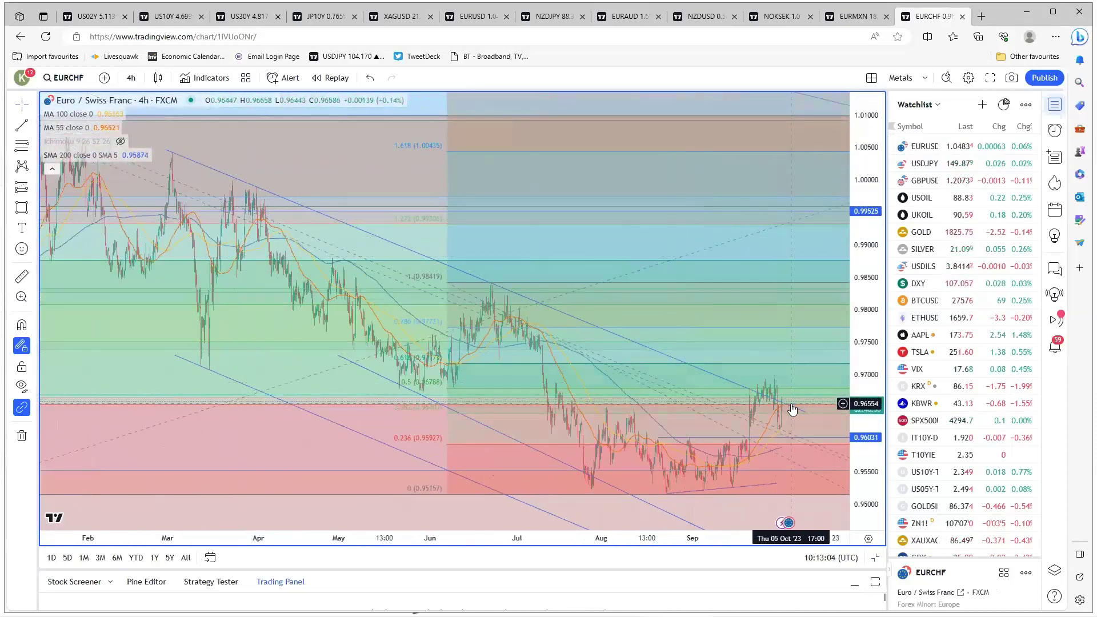
left_click(755, 382)
left_click(778, 403)
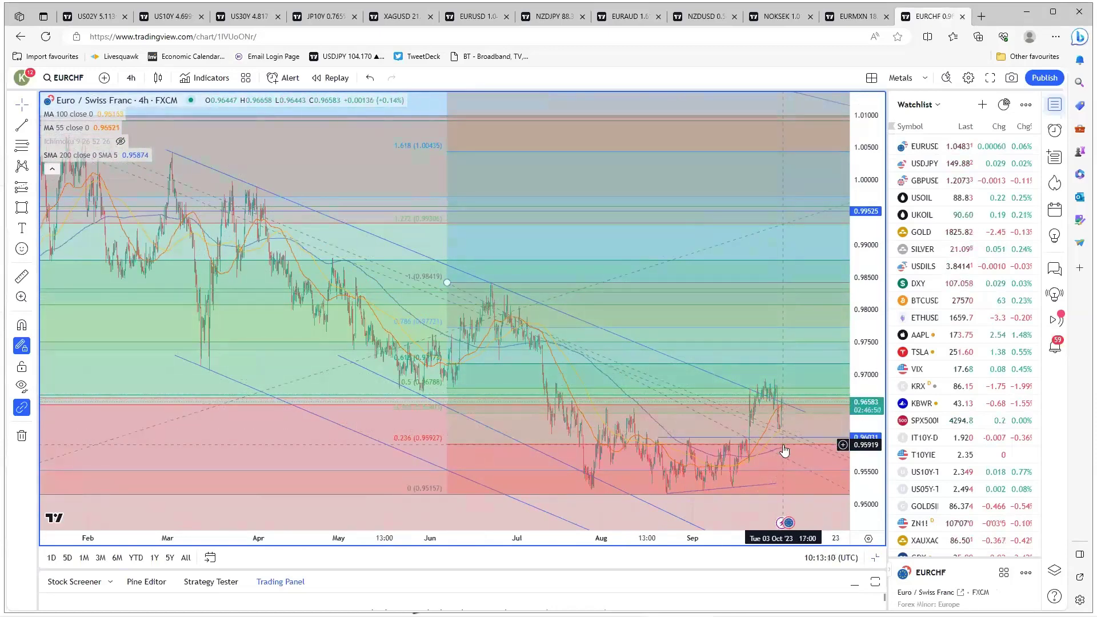
scroll(782, 444, "up", 3)
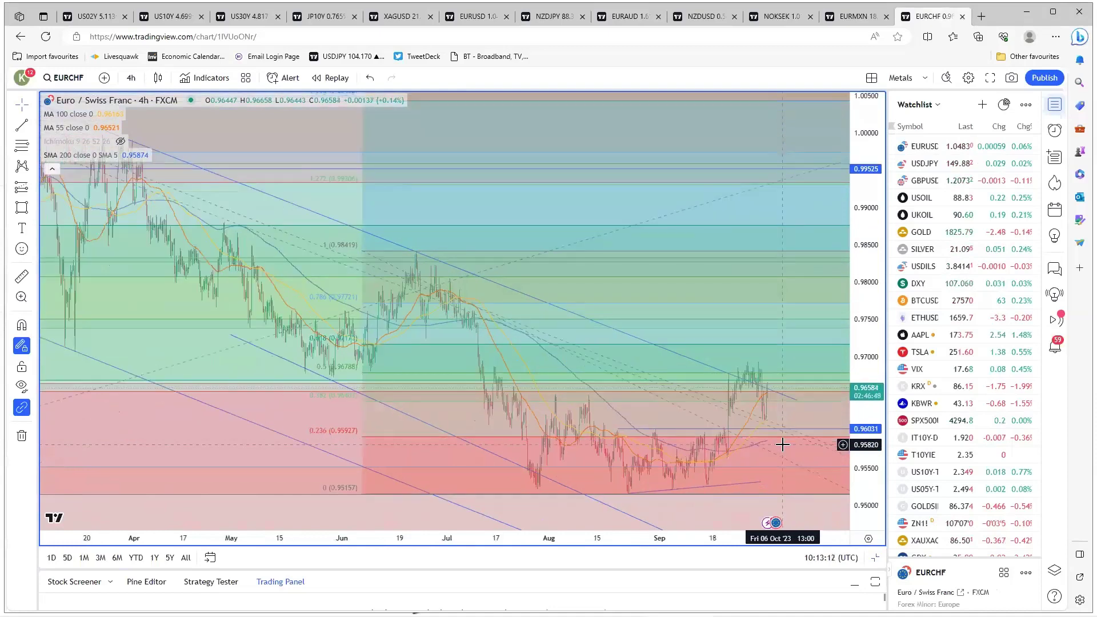
scroll(782, 444, "up", 1)
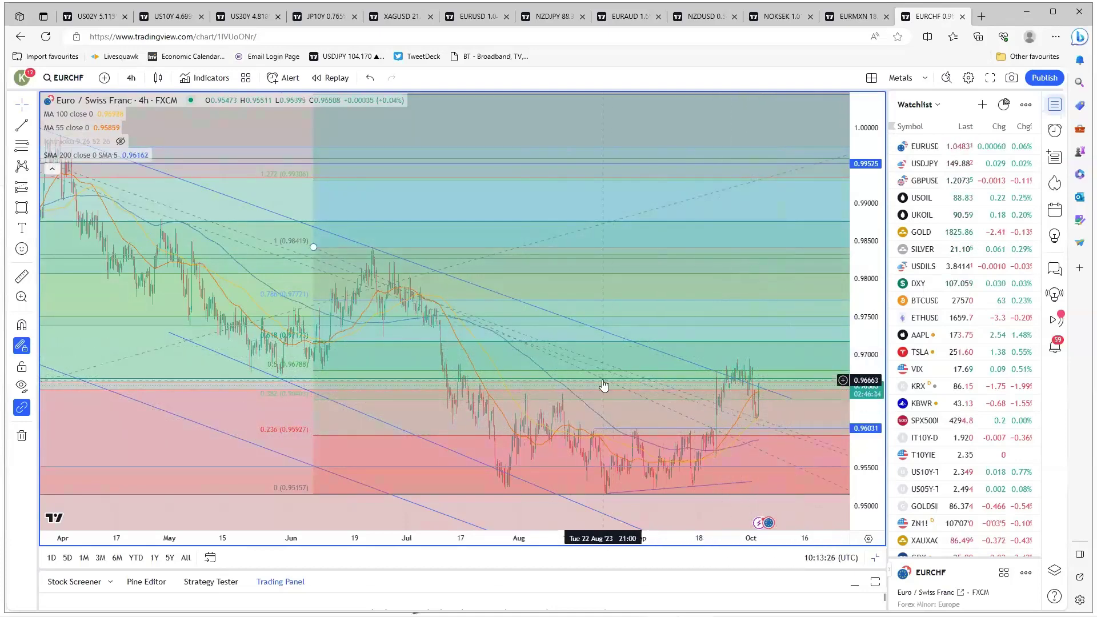
scroll(600, 383, "down", 4)
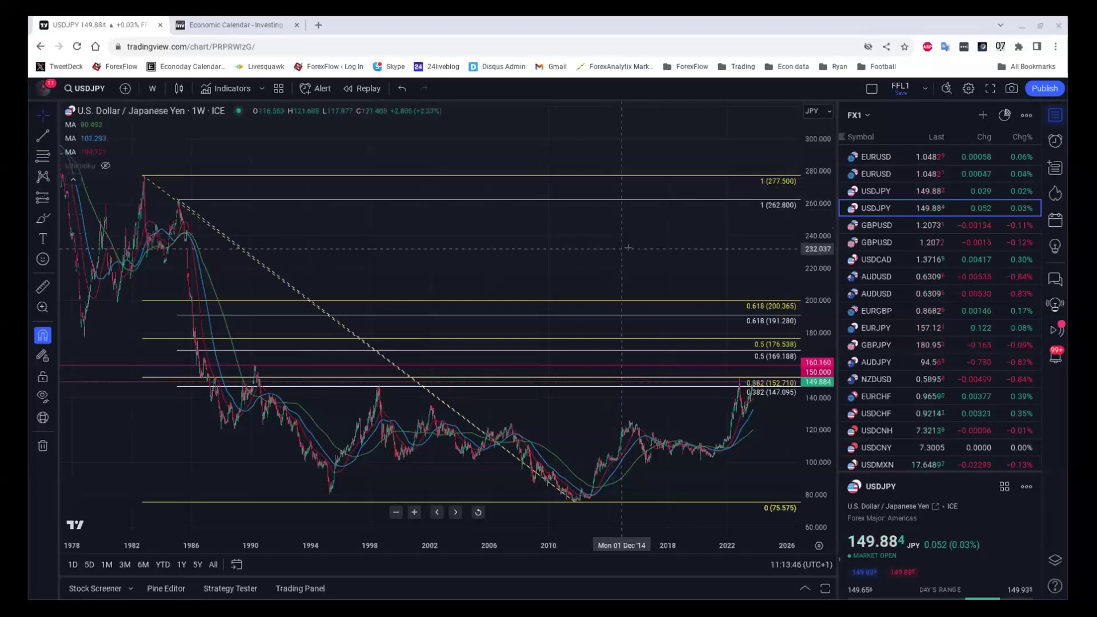
left_click_drag(619, 248, 604, 243)
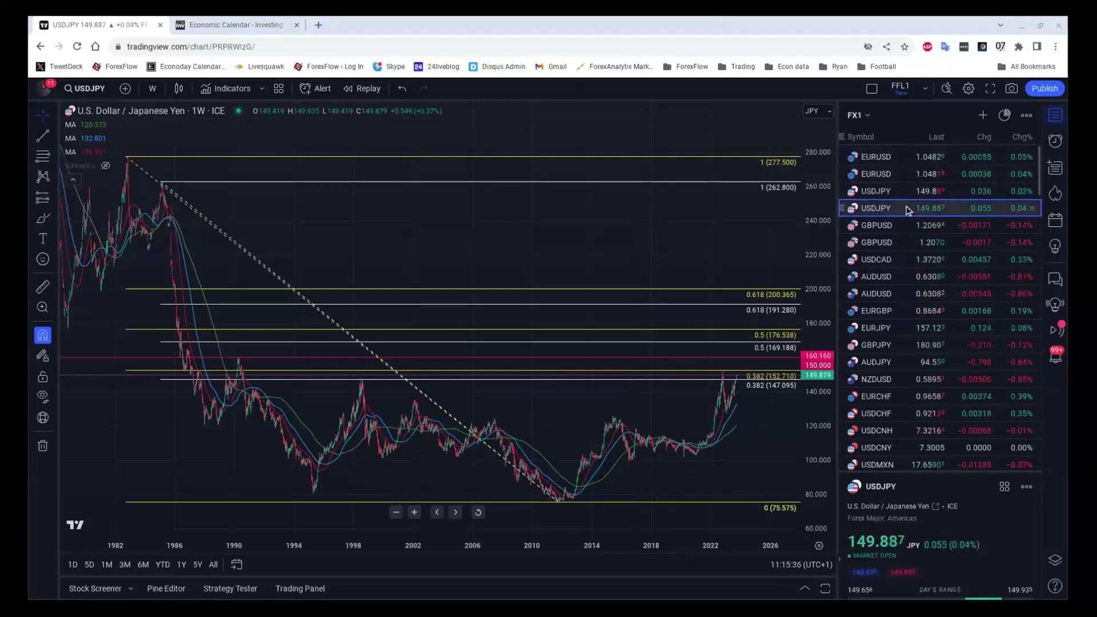
Load the EURUSD weekly chart, then the GBPUSD weekly chart from the watchlist
left_click(896, 169)
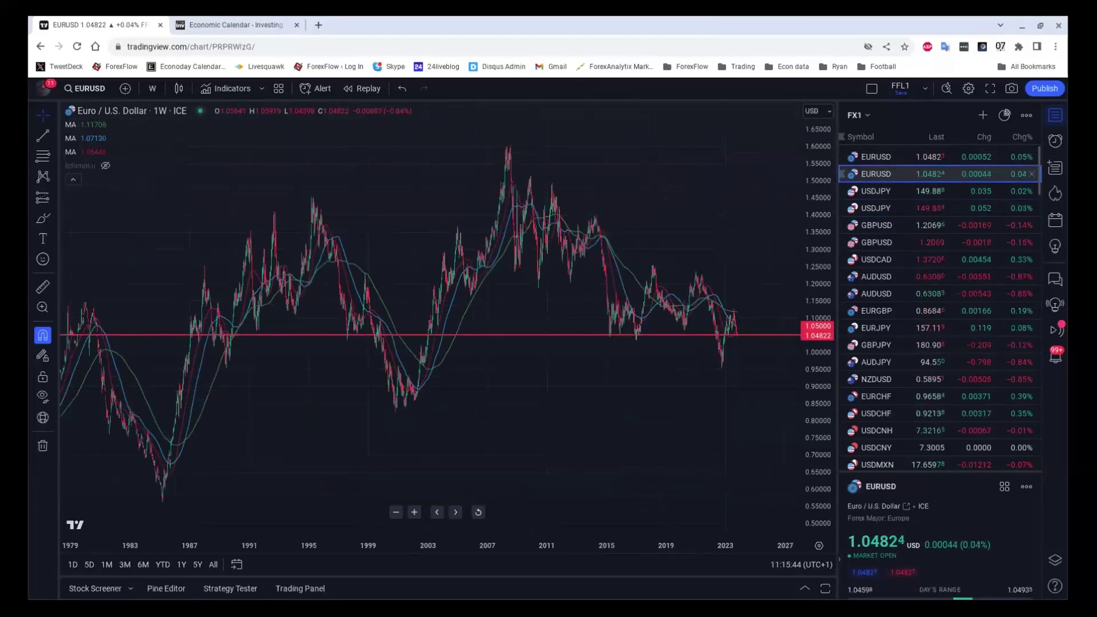
left_click(906, 243)
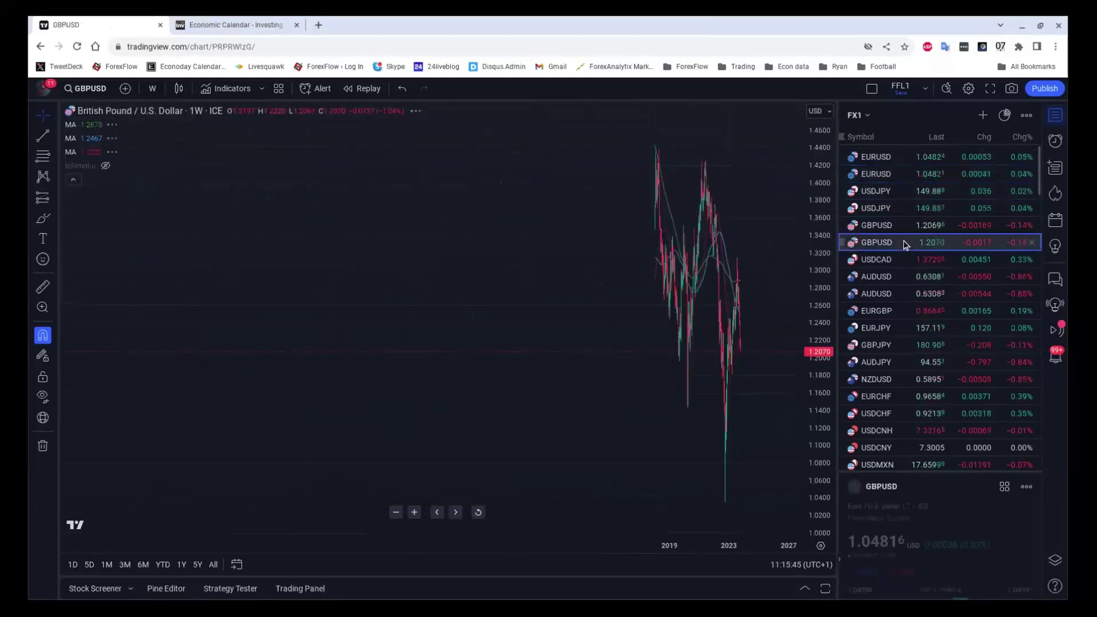